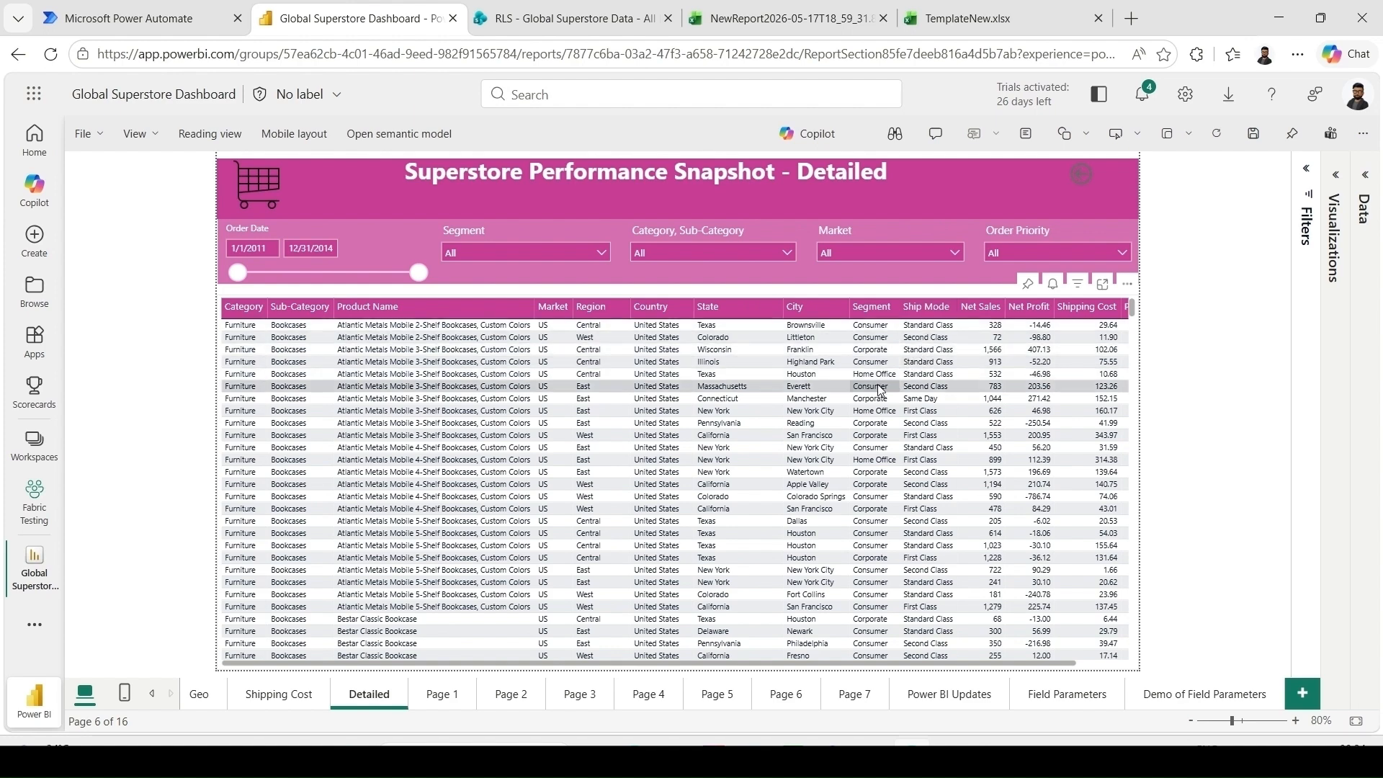
Step: Check the number formats of the row 2 Net Sales, Net Profit and Profit Margin cells in TemplateNew.xlsx, and view the NewReport workbook
left_click(1028, 22)
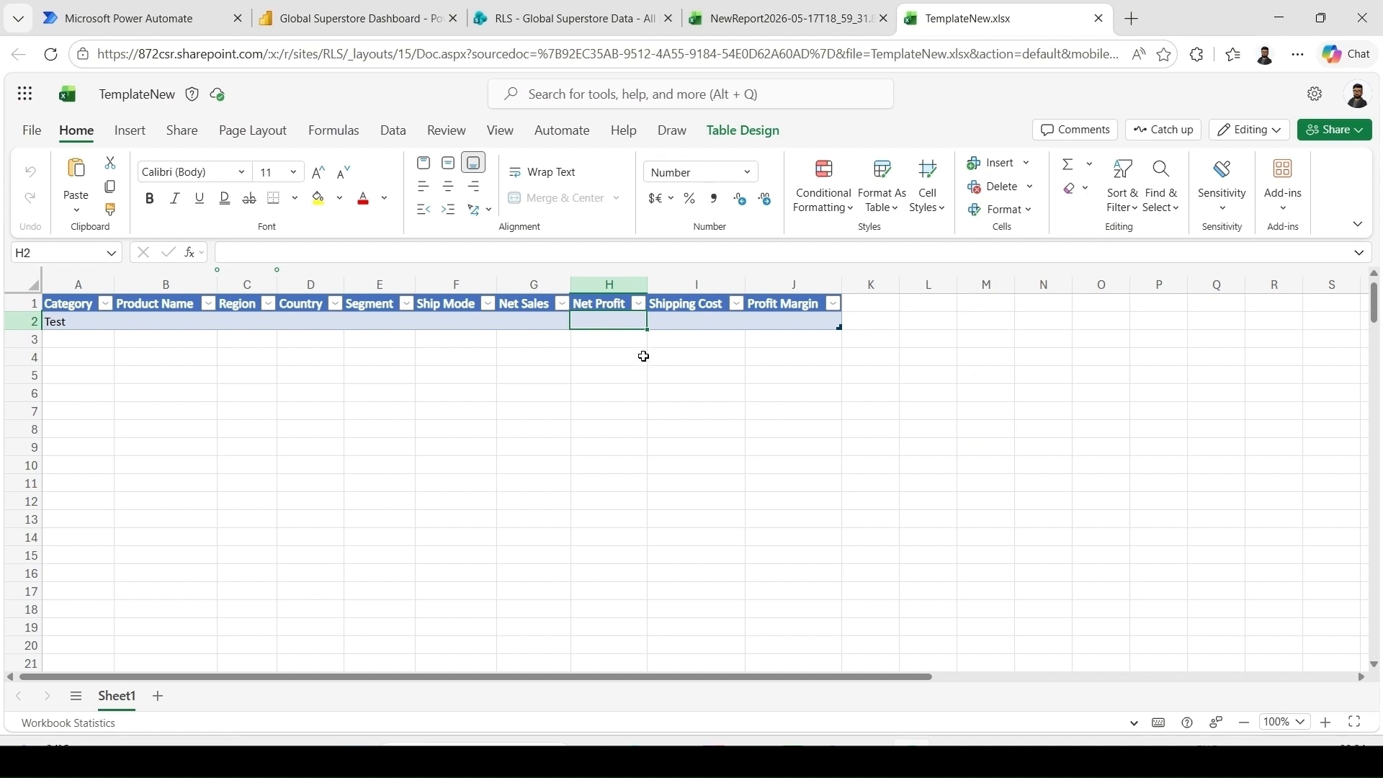
left_click(556, 320)
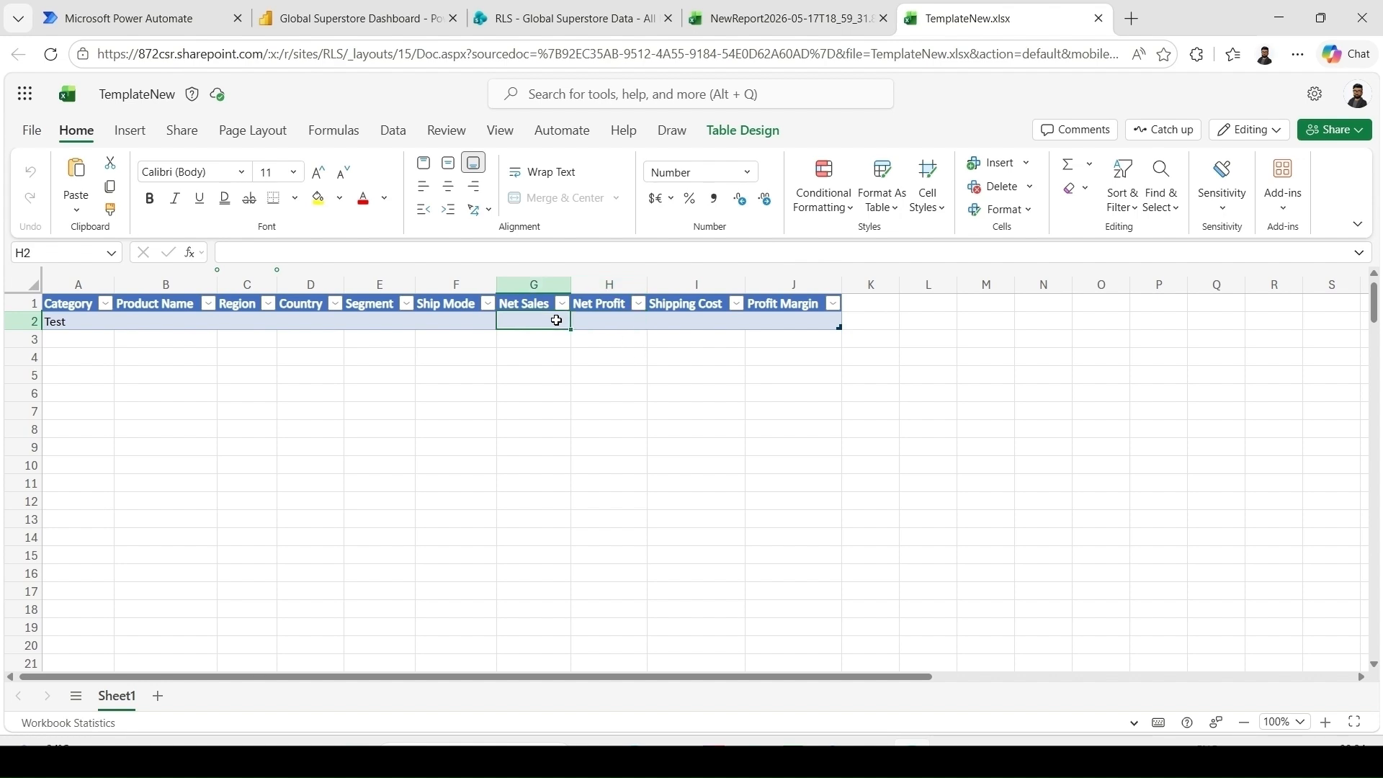
left_click(604, 320)
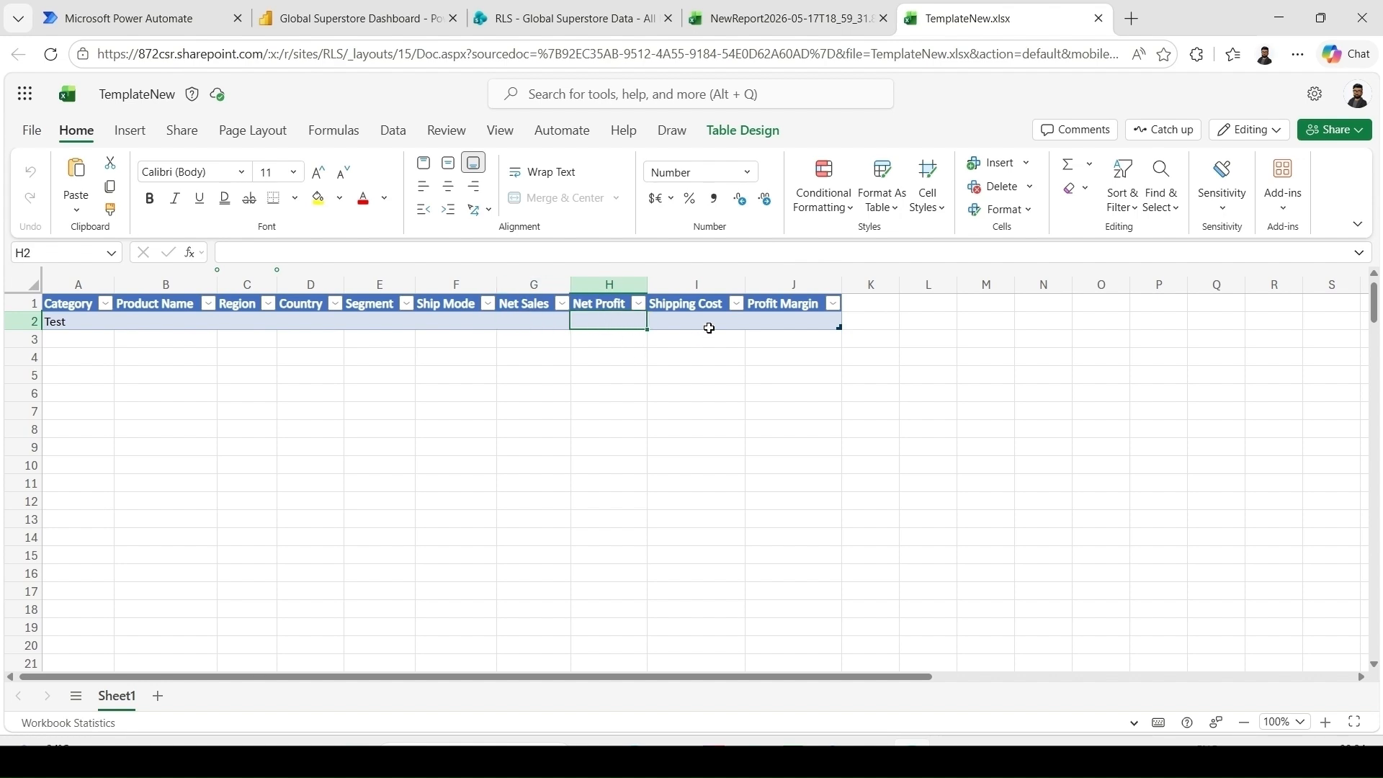
left_click(791, 320)
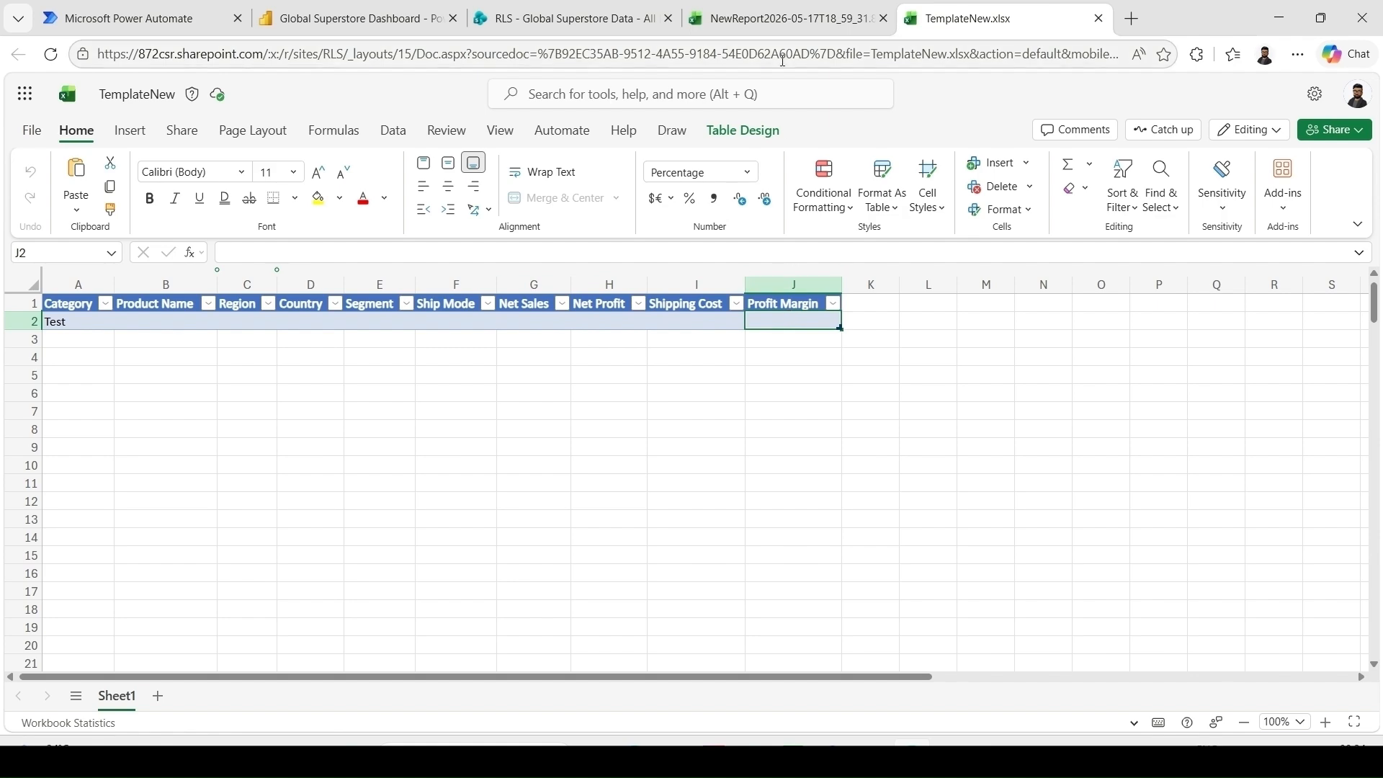
left_click(746, 16)
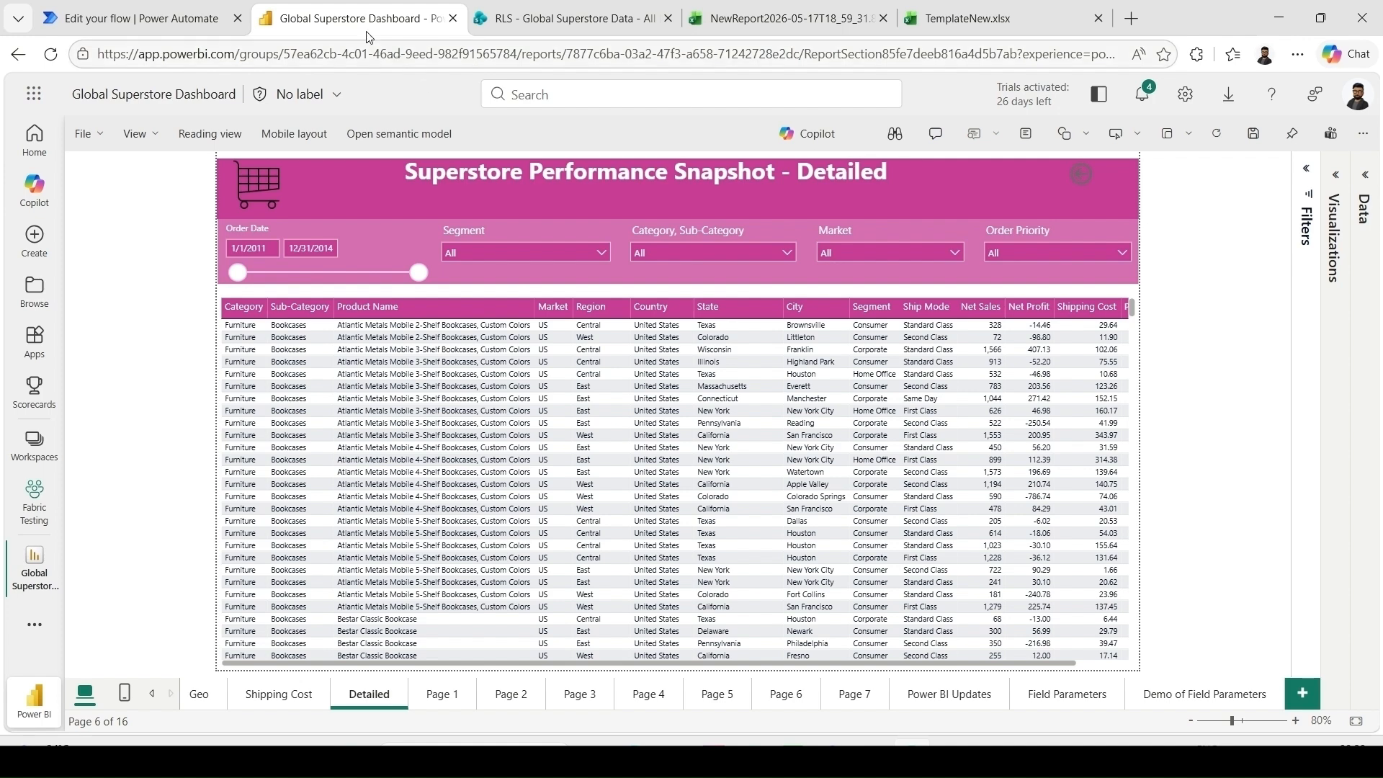
Step: Switch to the Power Automate flow, look over its sequence of actions and expand the Recurrence trigger
left_click(185, 24)
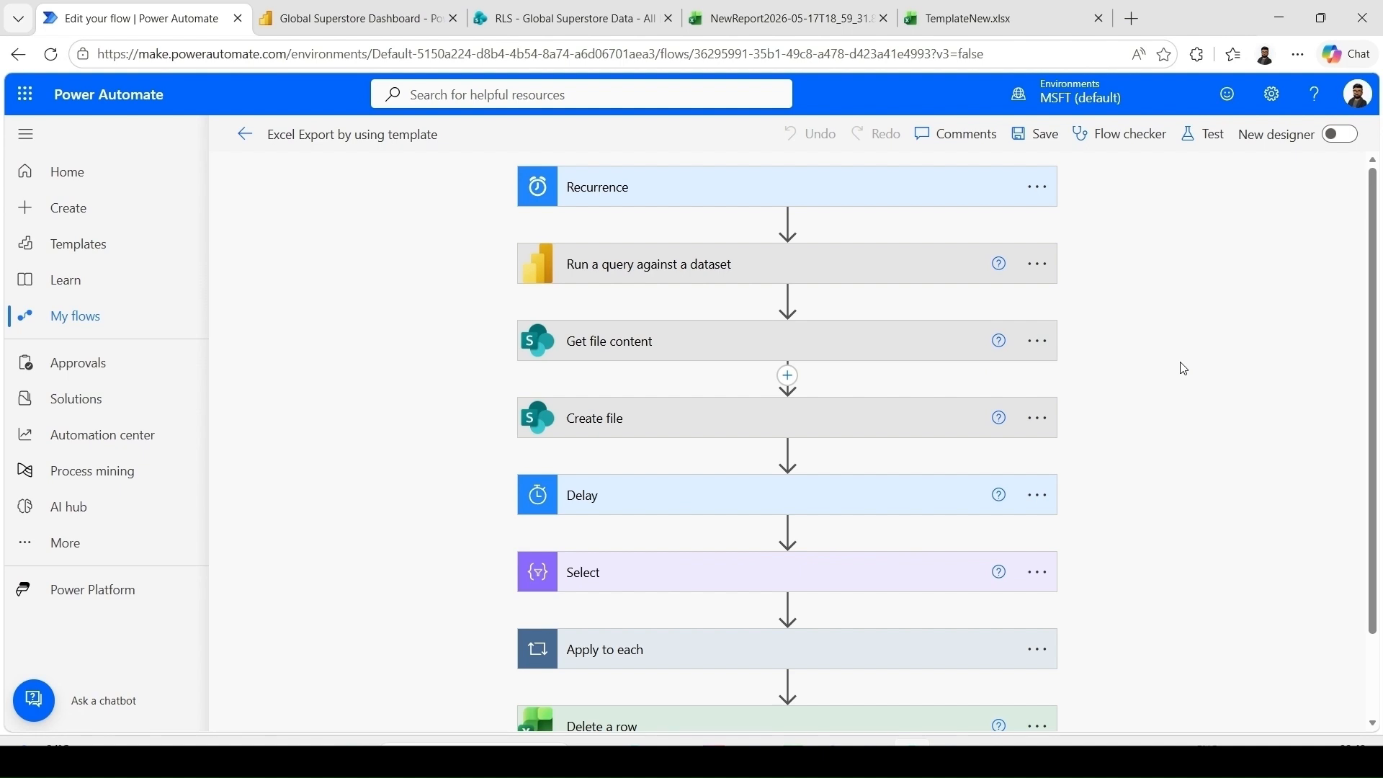
scroll(1184, 369, "down", 2)
scroll(1184, 369, "up", 2)
left_click(940, 191)
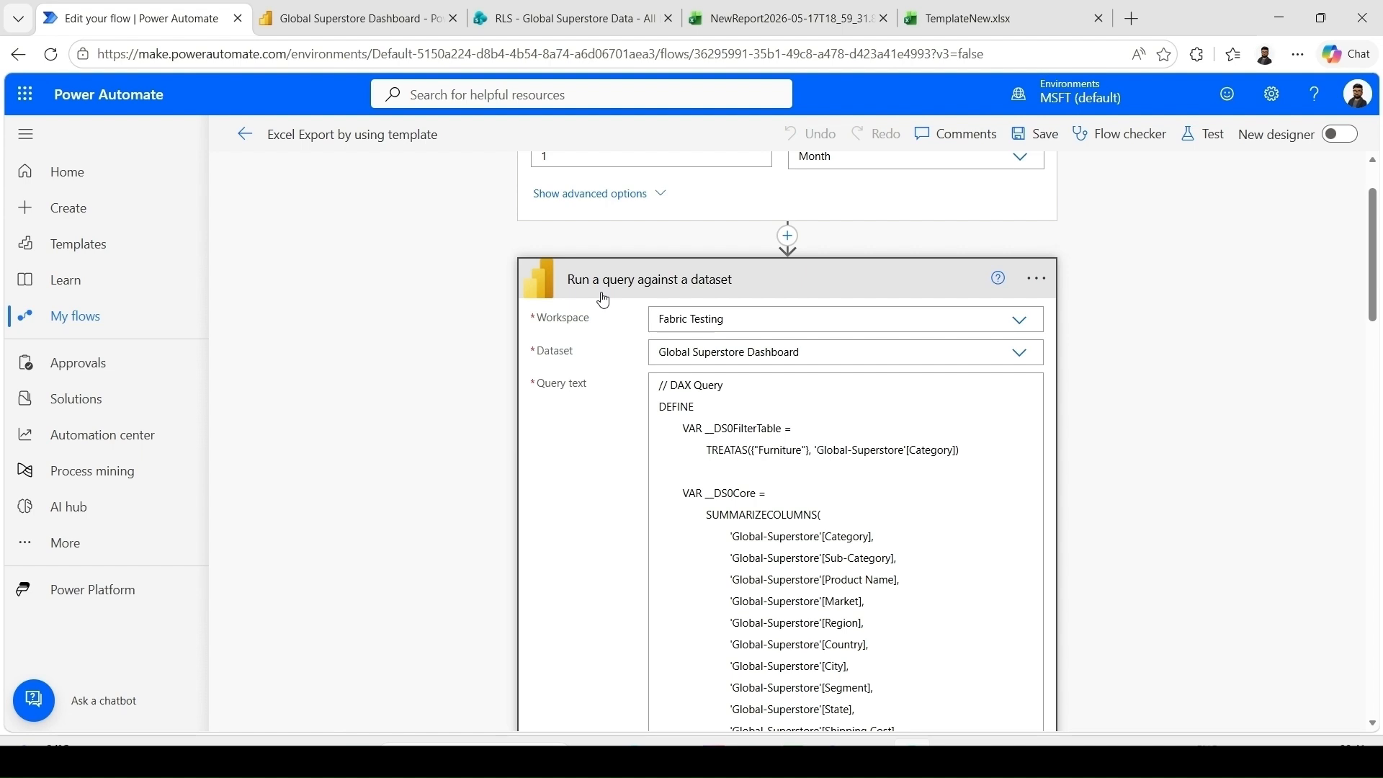
Step: Examine the workspace, dataset and DAX query text in the Run a query against a dataset action
scroll(725, 288, "down", 1)
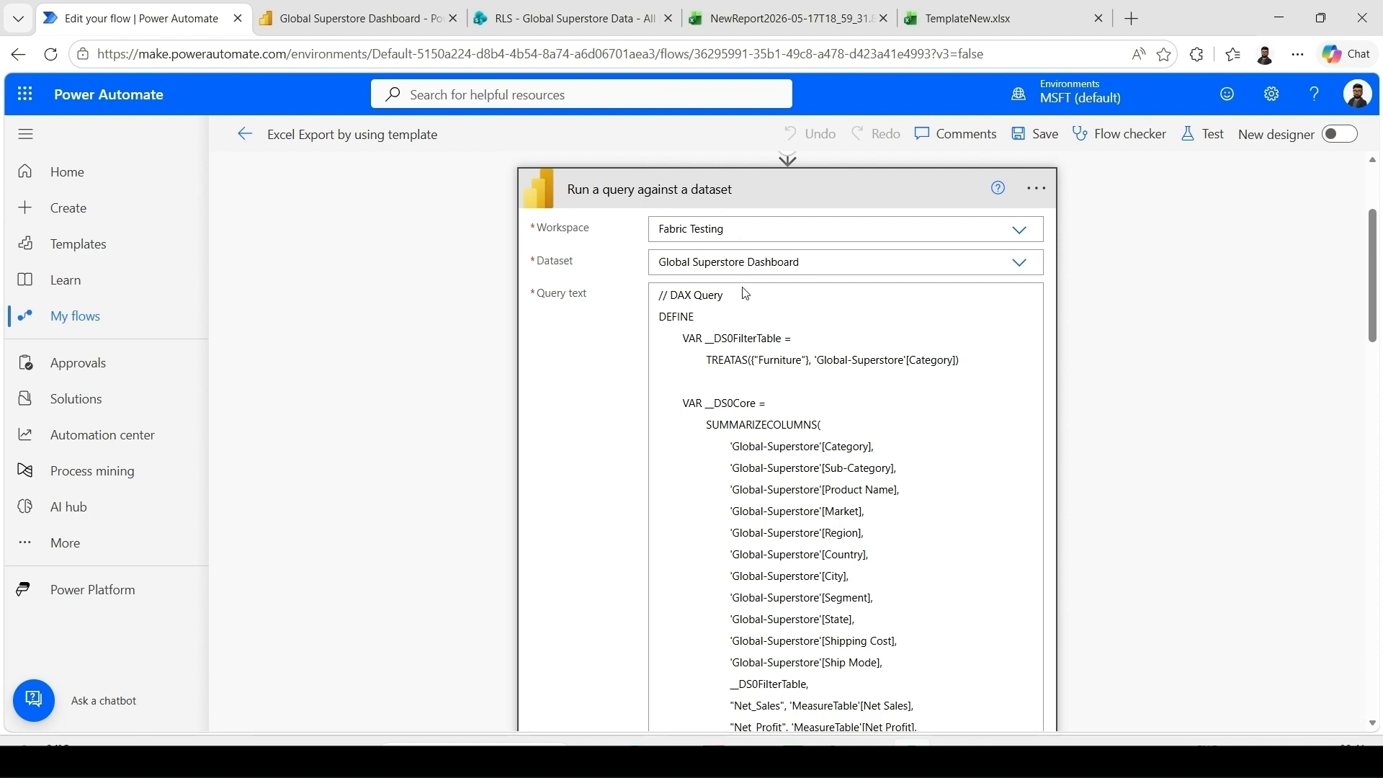
left_click(841, 337)
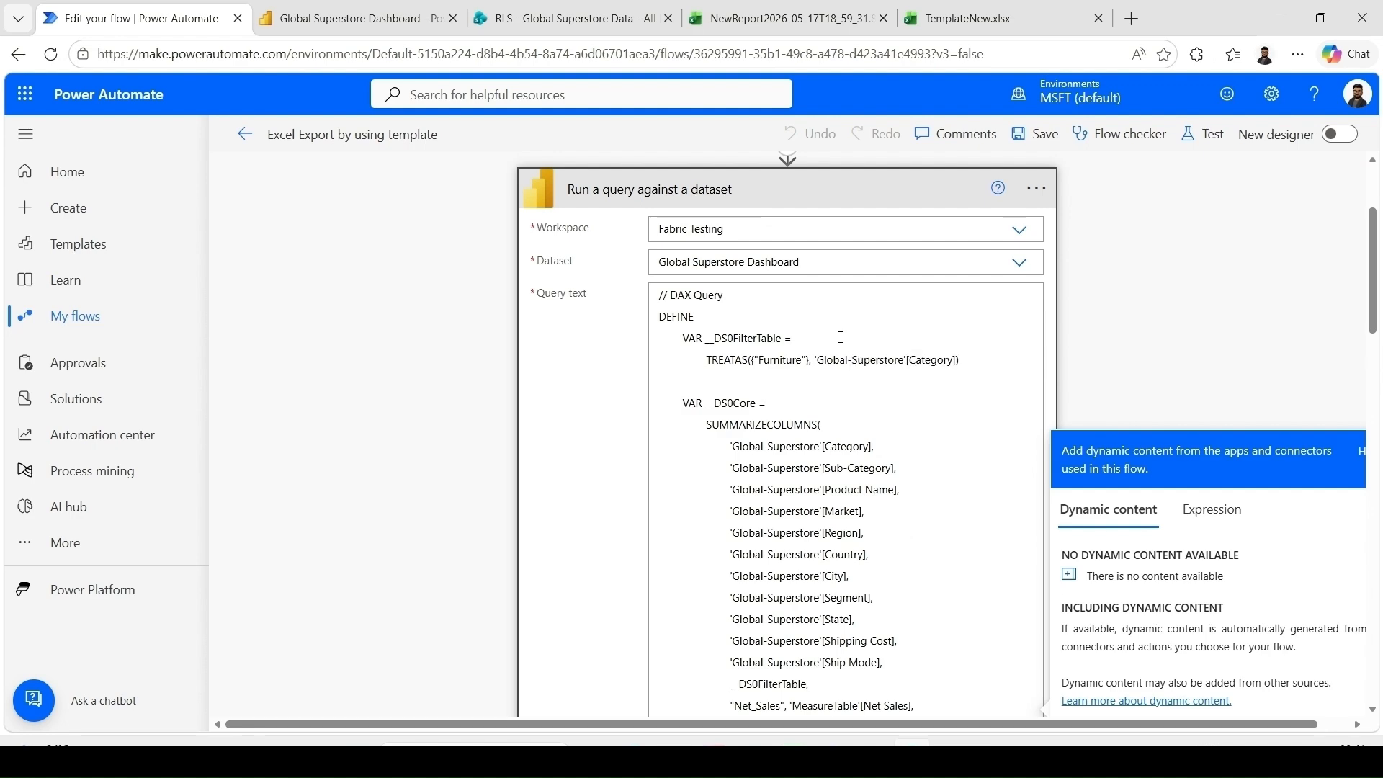
scroll(841, 337, "down", 4)
scroll(841, 337, "up", 6)
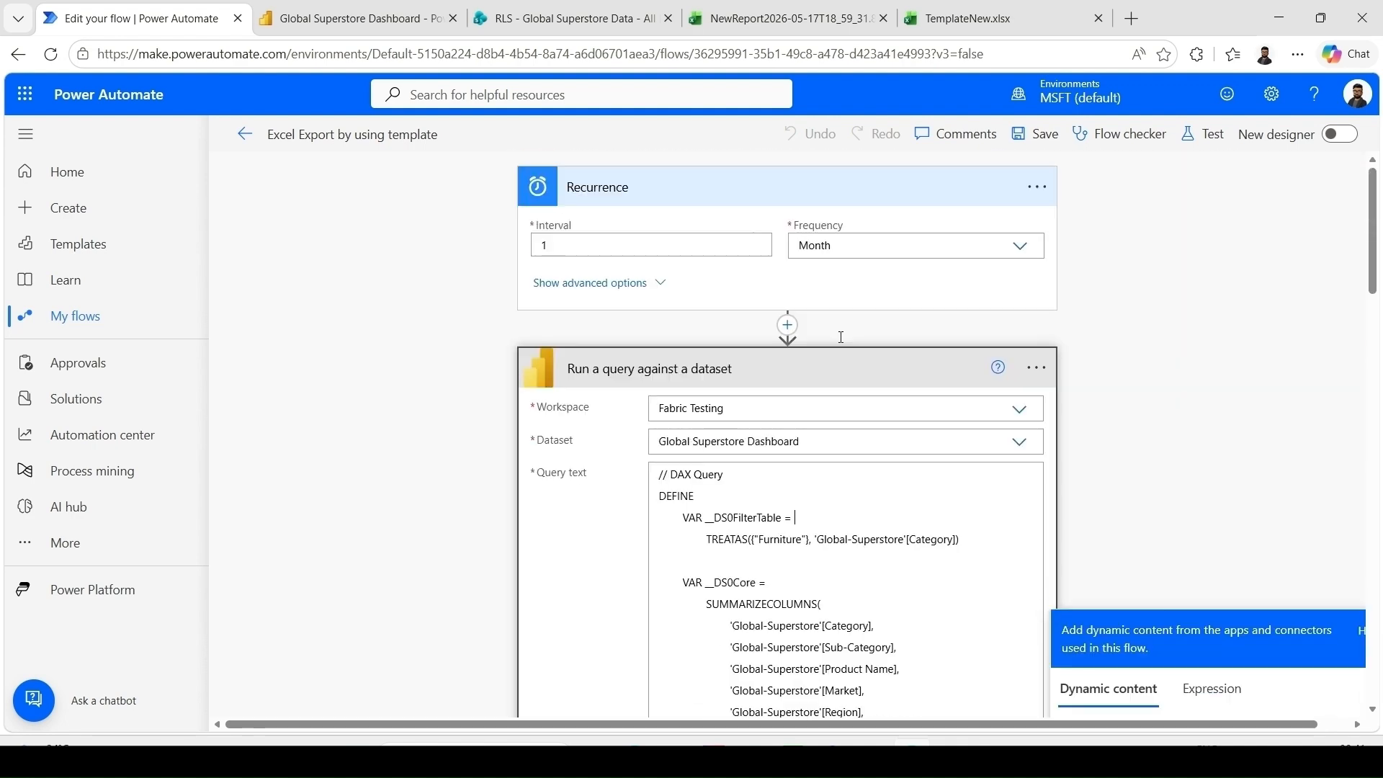
scroll(825, 570, "down", 4)
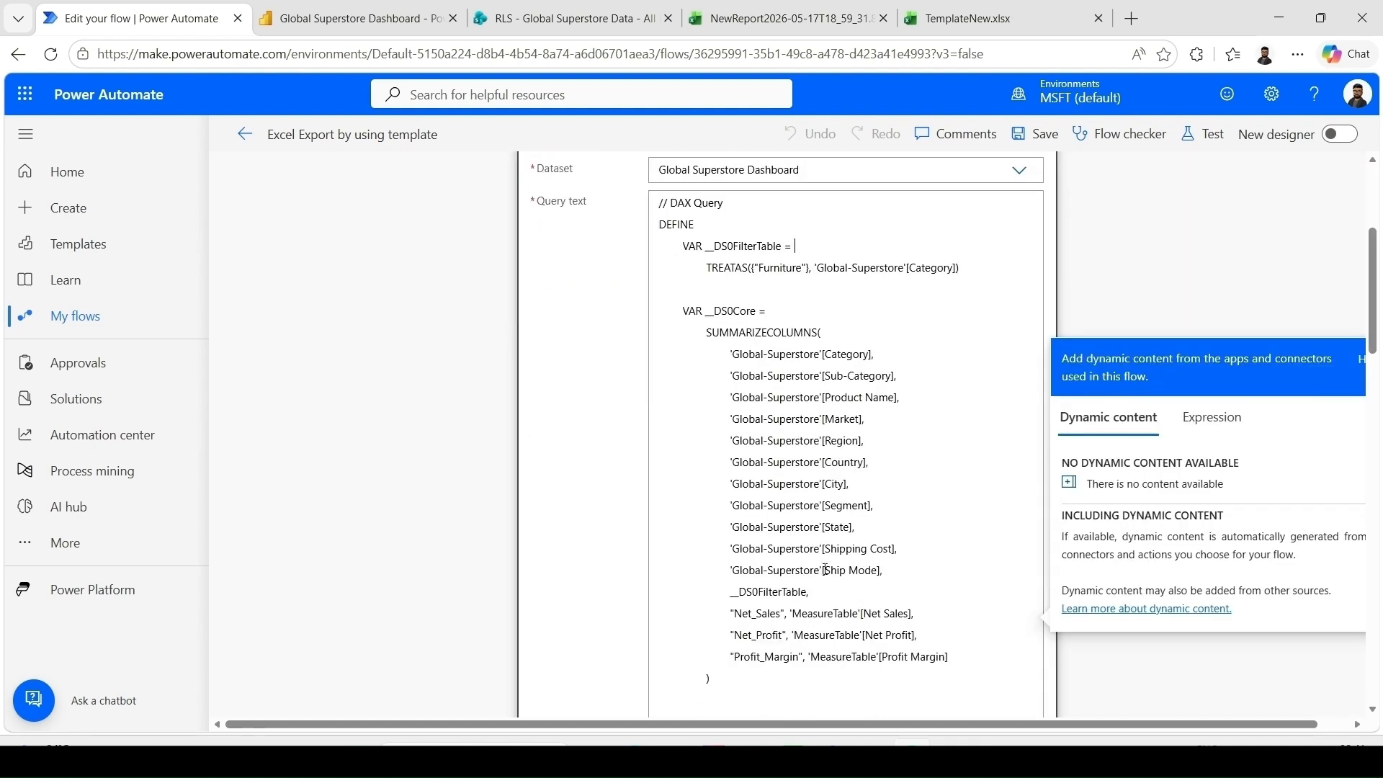
scroll(826, 570, "down", 3)
scroll(825, 569, "up", 3)
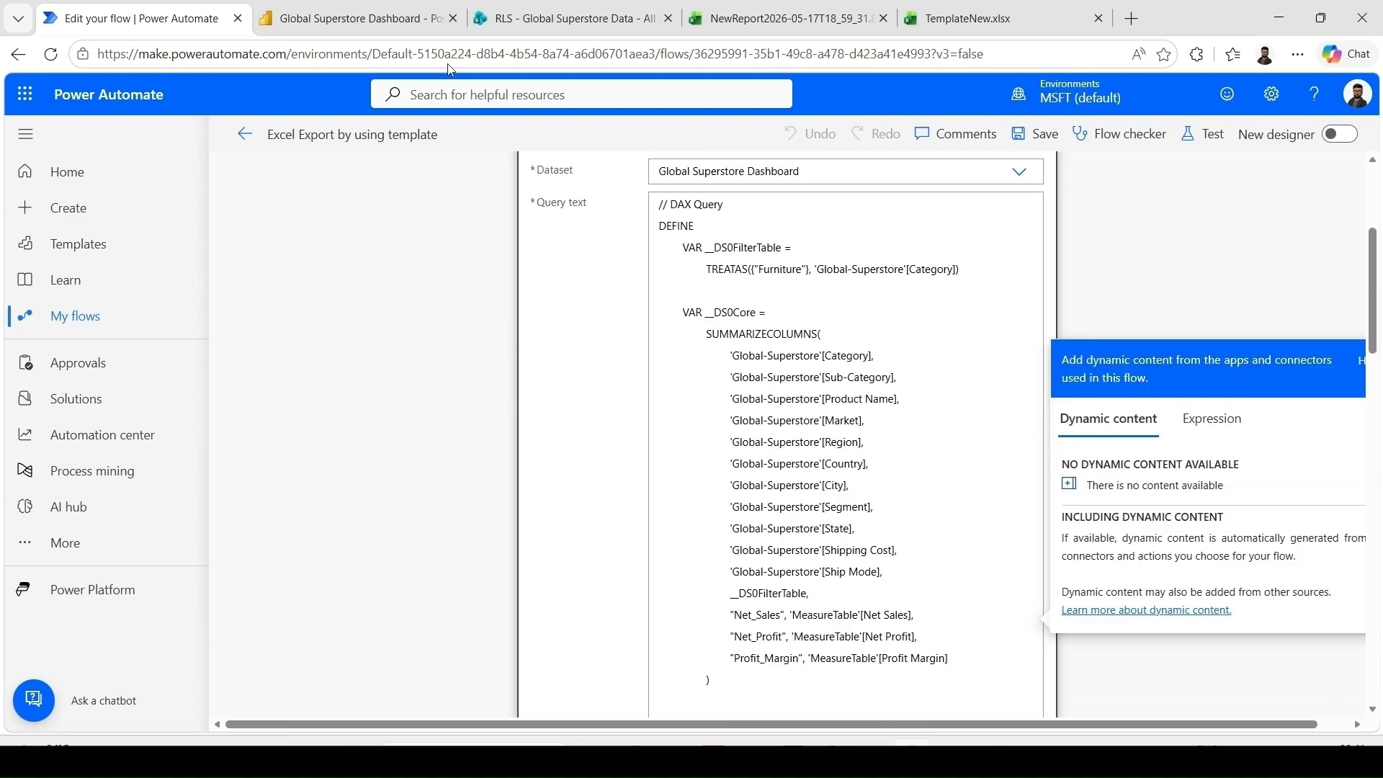
Step: Switch to the Global Superstore Dashboard report in Power BI, open Performance analyzer and start recording
left_click(387, 22)
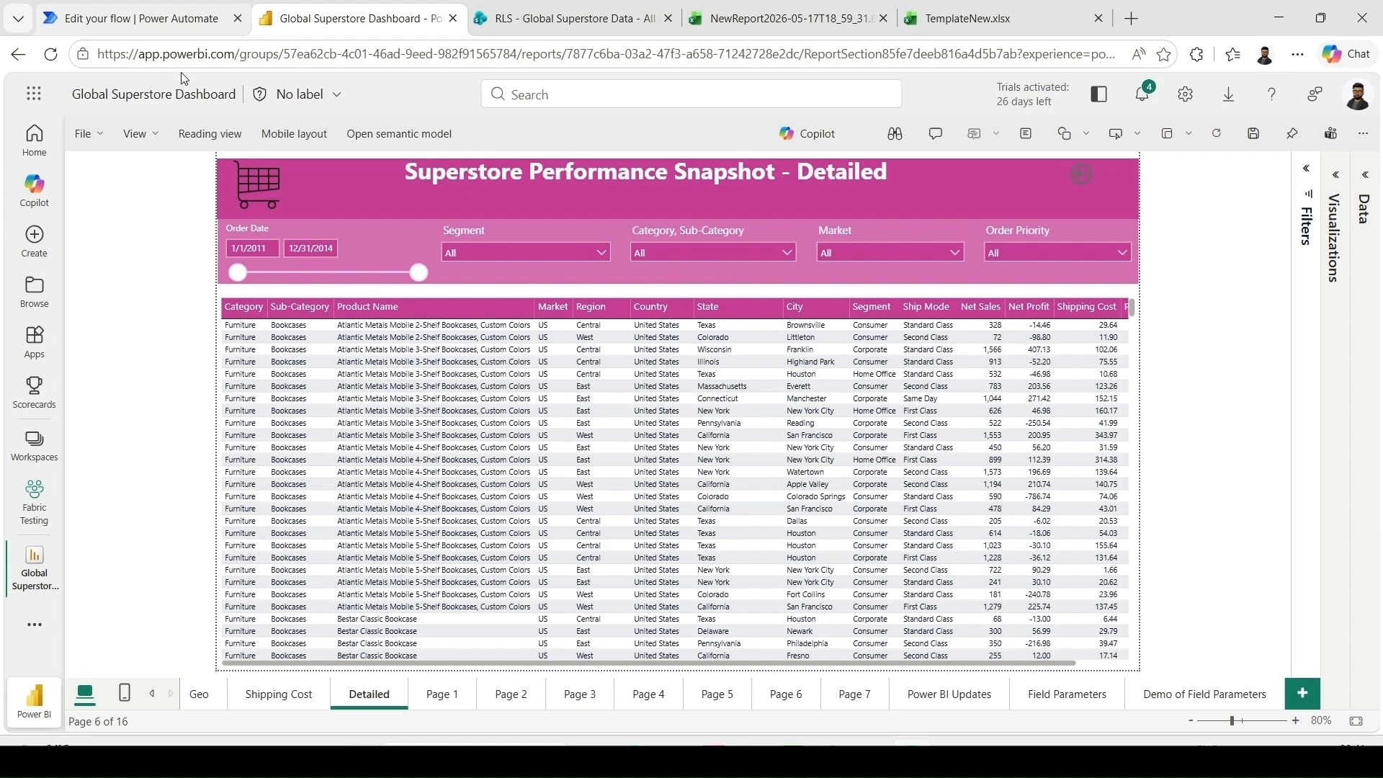
left_click(154, 137)
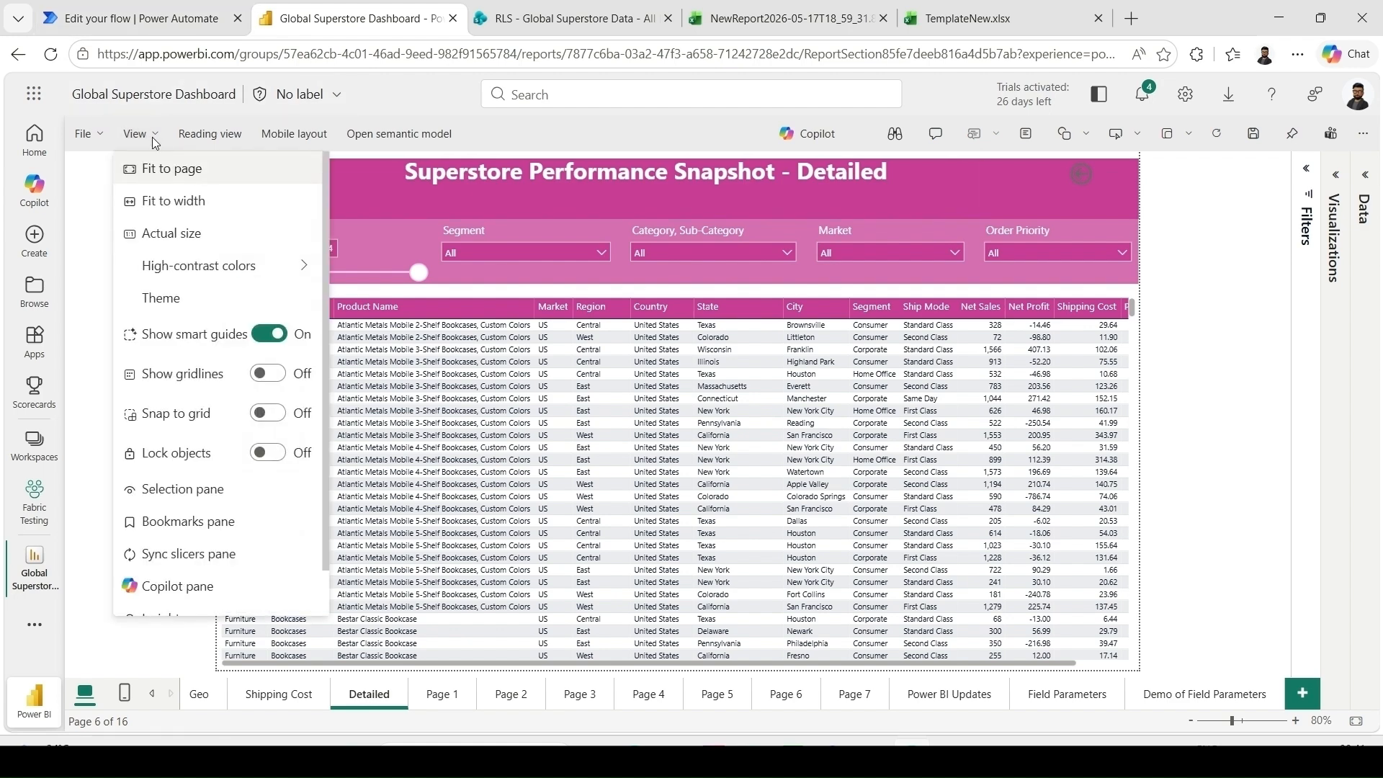
scroll(256, 402, "down", 1)
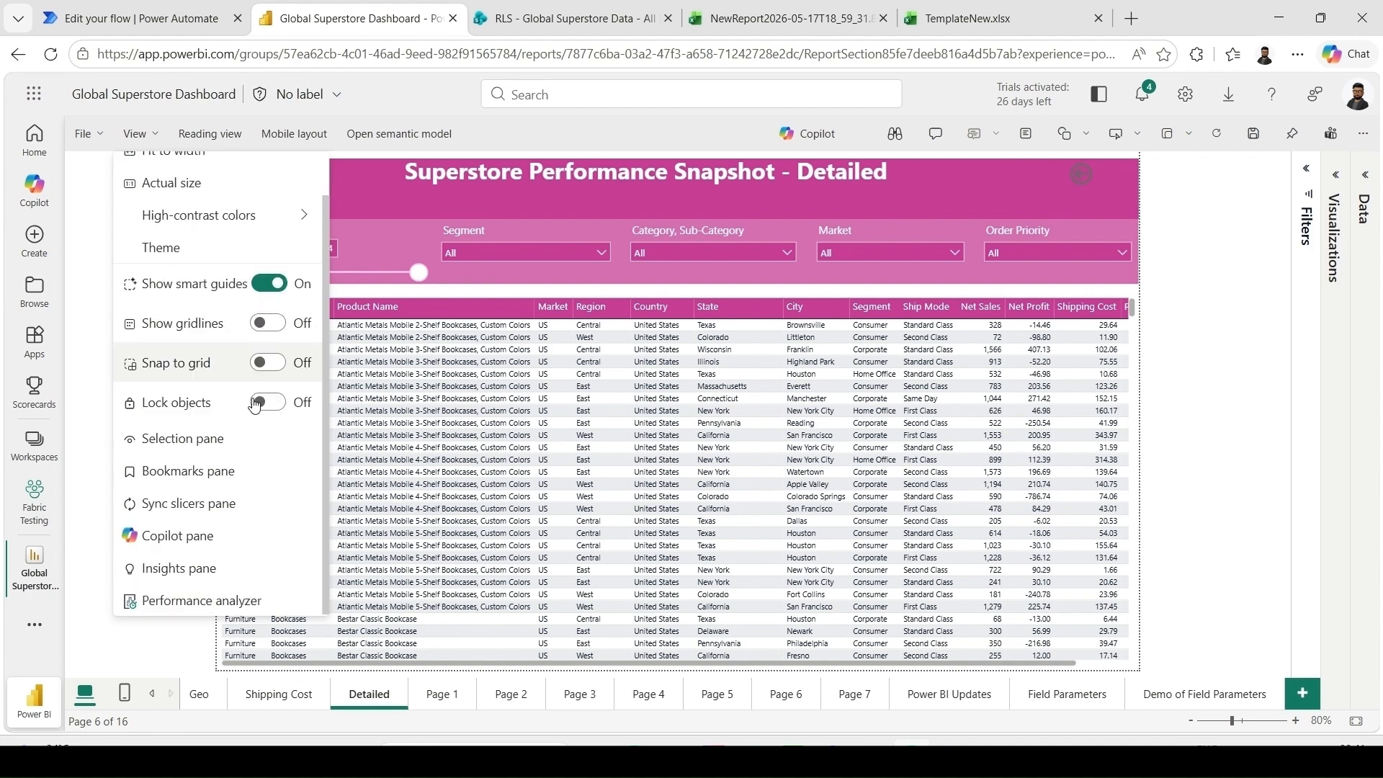
left_click(234, 609)
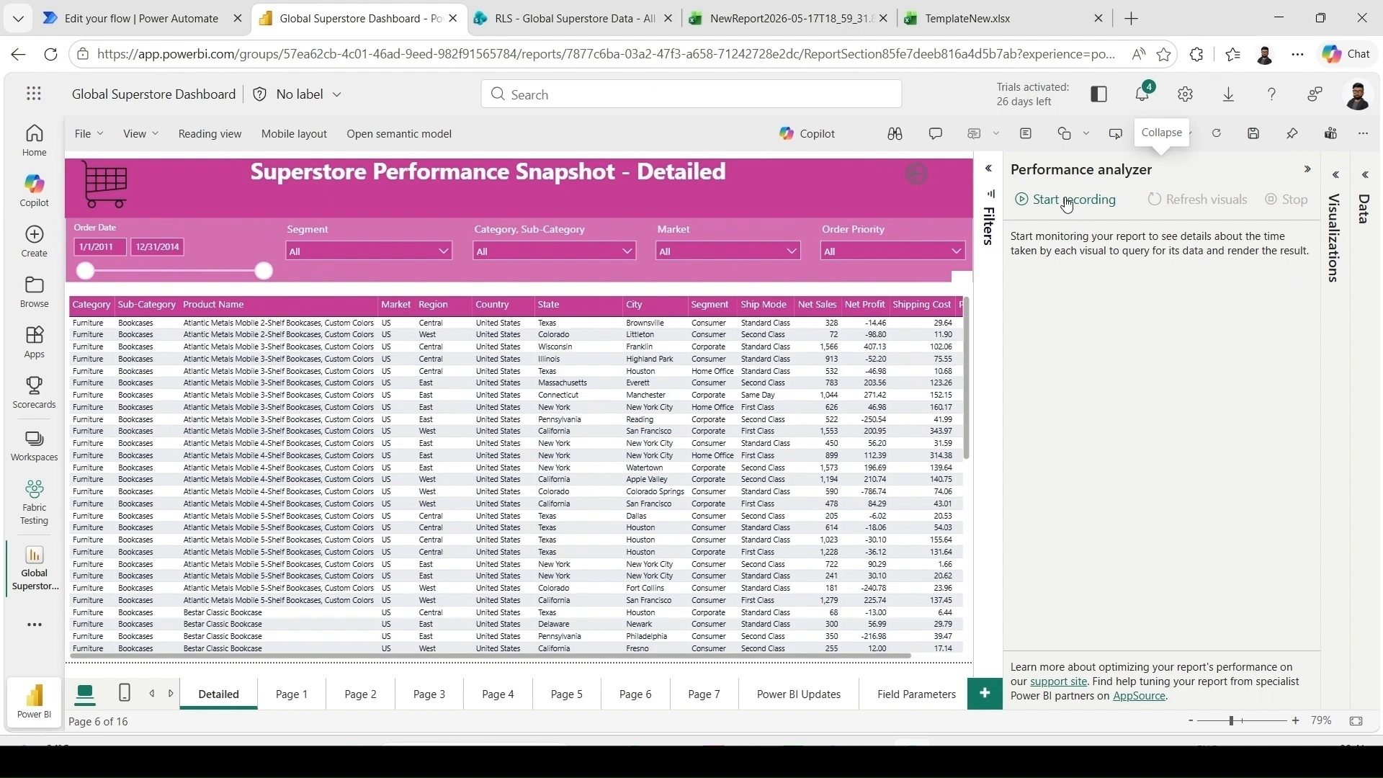
left_click(1067, 203)
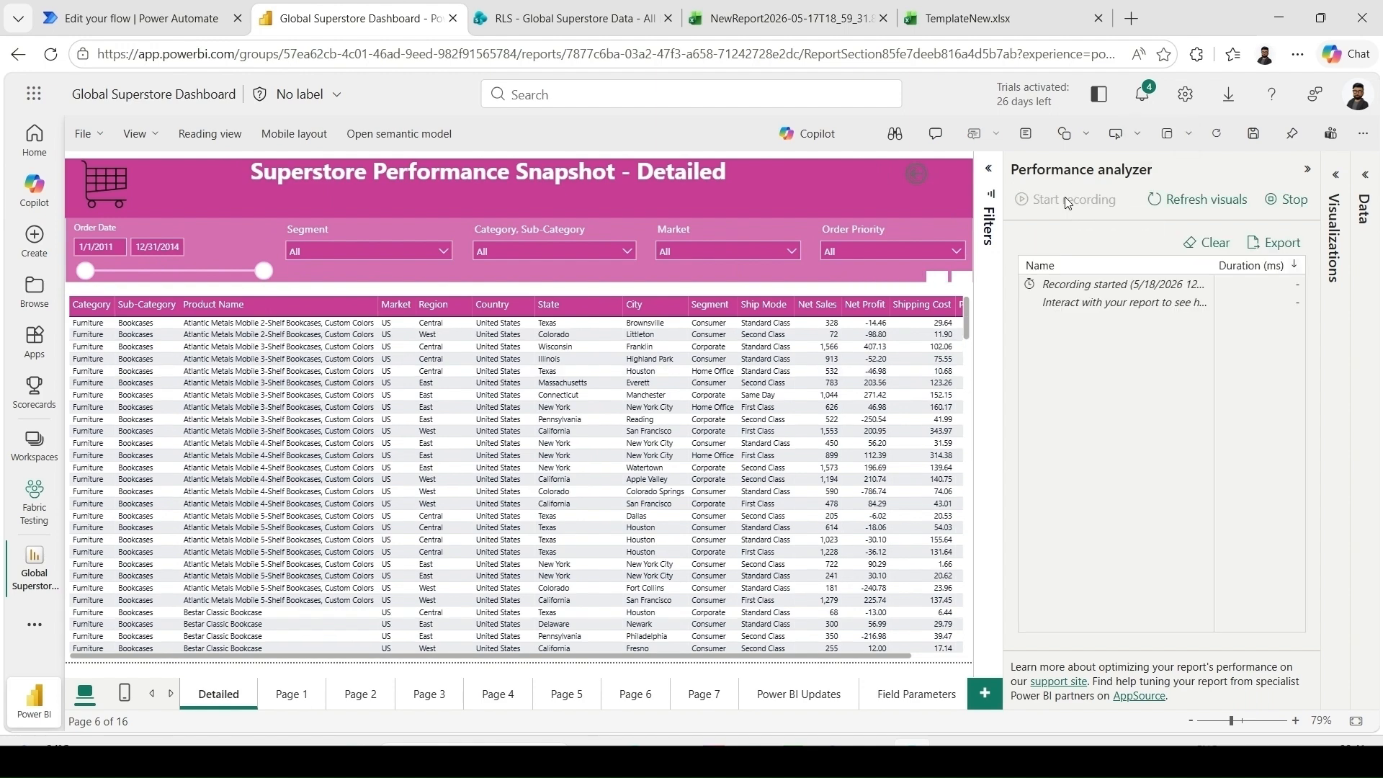
Step: Refresh the report visuals and copy the Table visual's query from Performance analyzer
left_click(1197, 203)
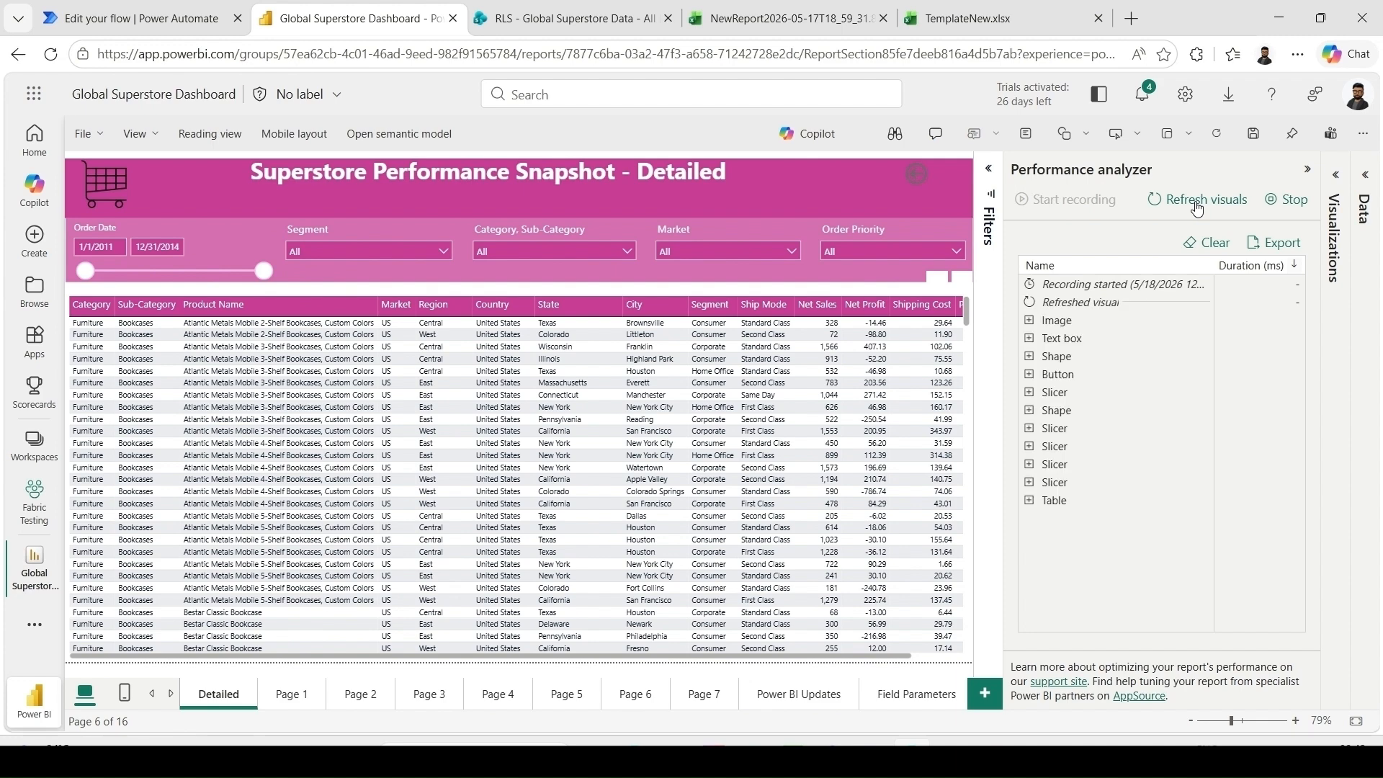
left_click(1030, 502)
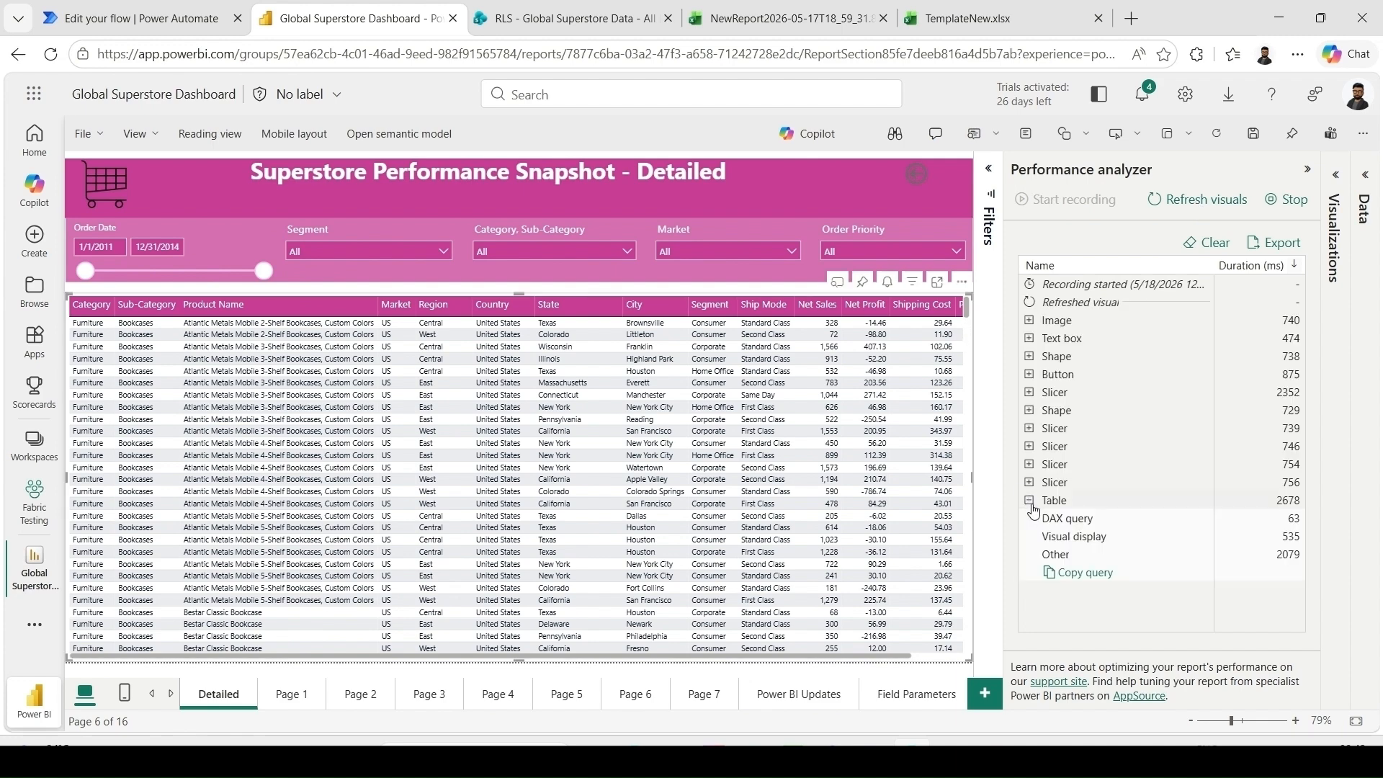
left_click(1089, 575)
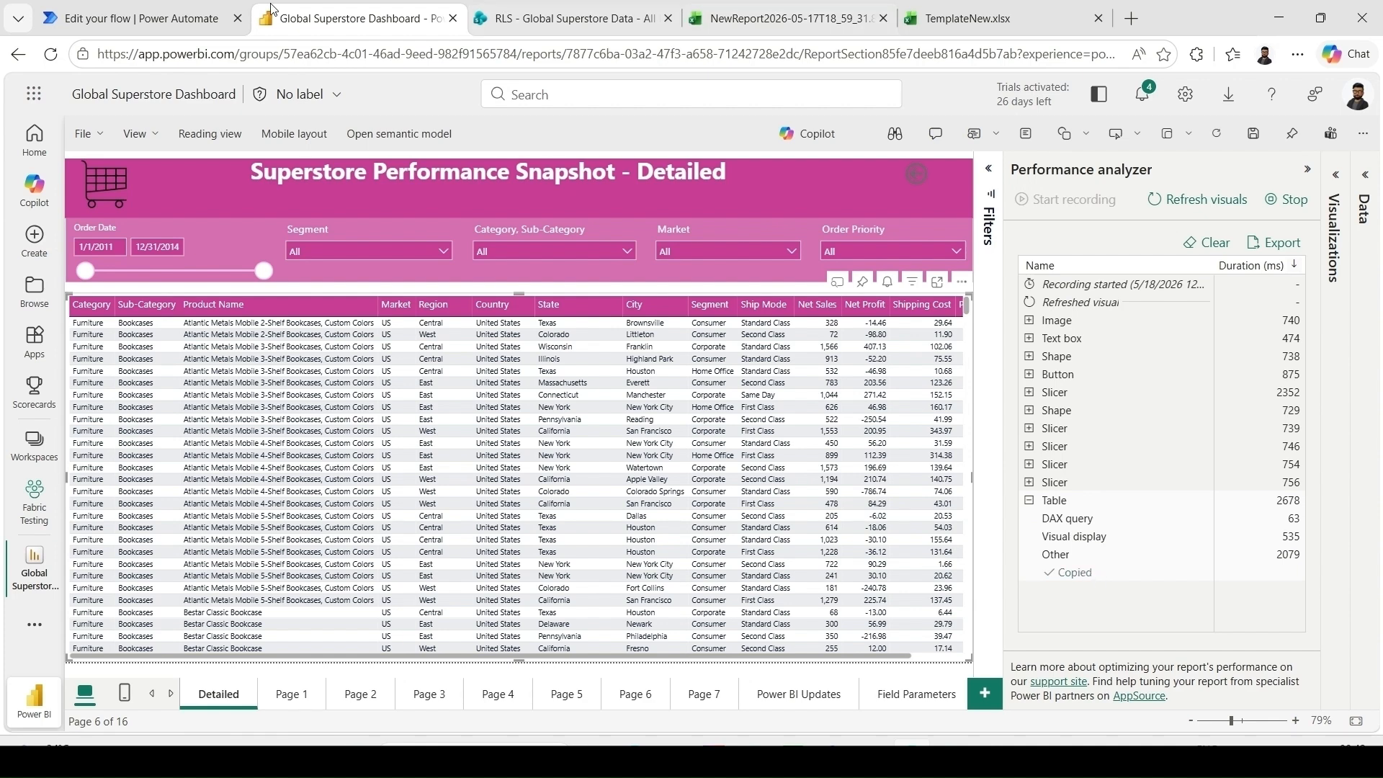
Step: Return to the Power Automate flow and examine the DAX query's Furniture filter, summarized columns and TOPN row limit
left_click(174, 5)
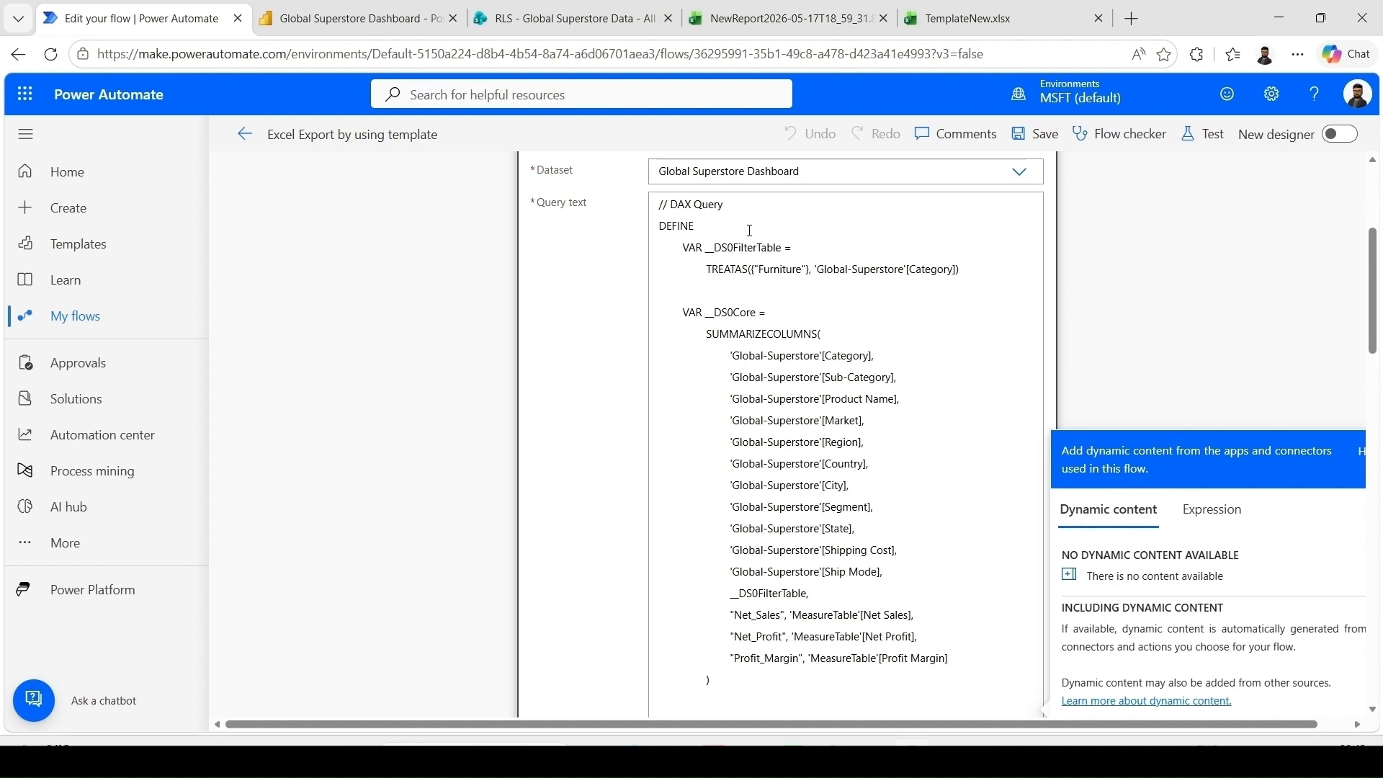
scroll(749, 231, "down", 3)
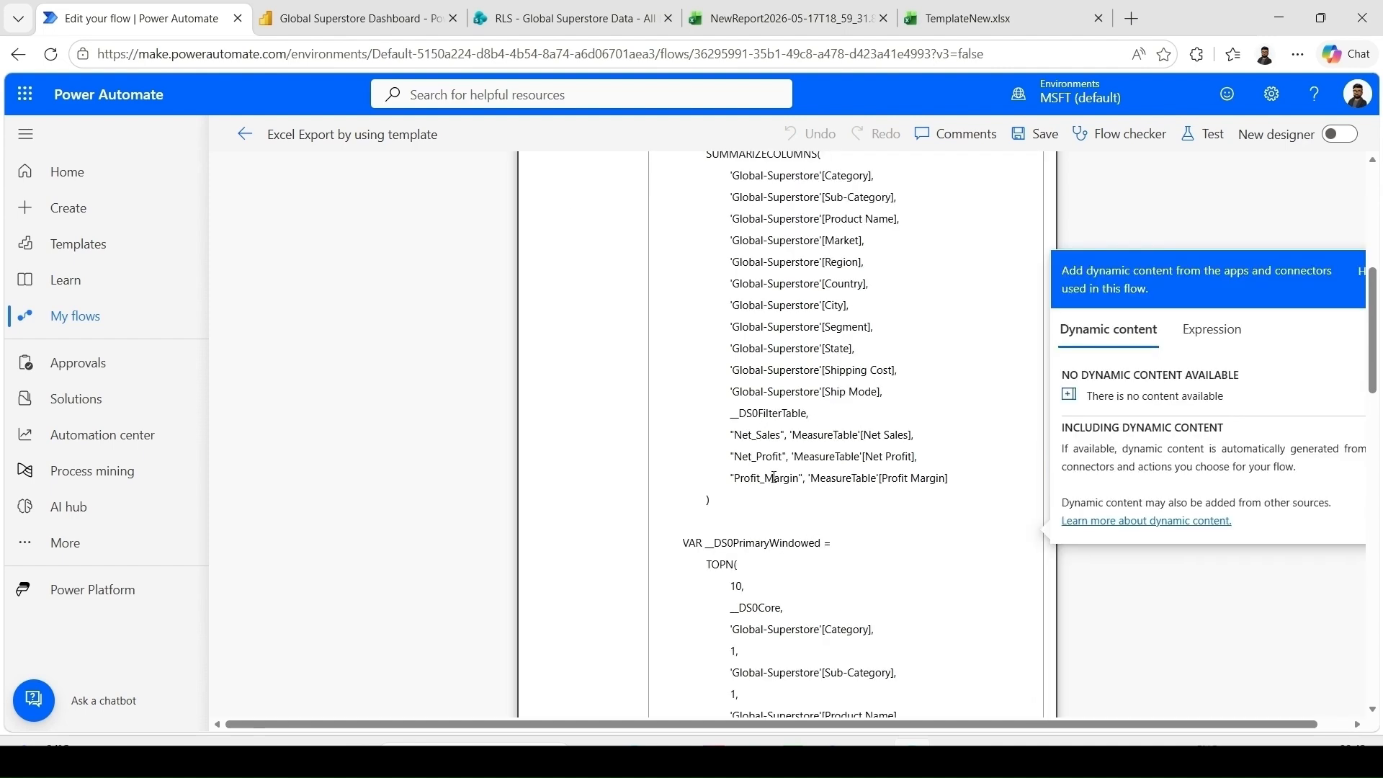
scroll(773, 478, "down", 3)
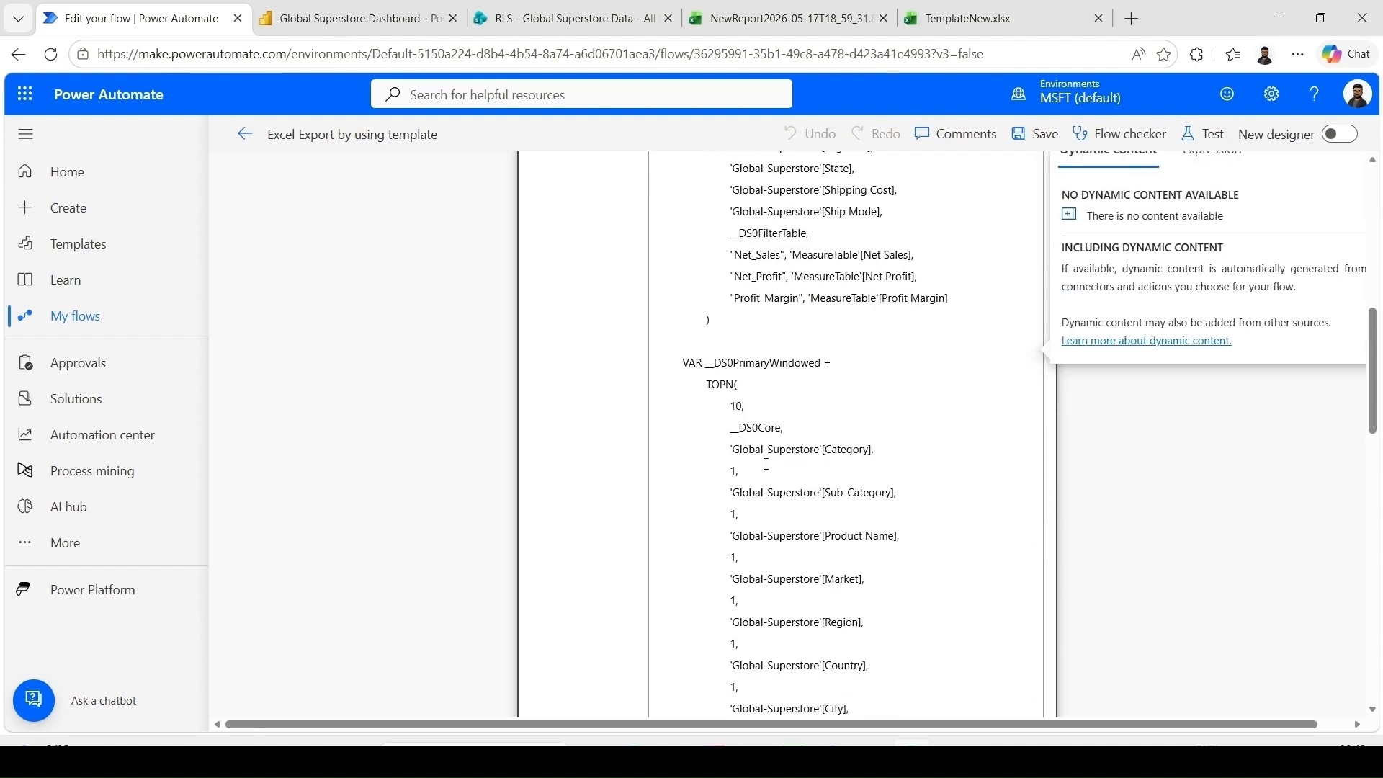
left_click_drag(742, 408, 732, 408)
left_click(746, 406)
scroll(748, 399, "up", 3)
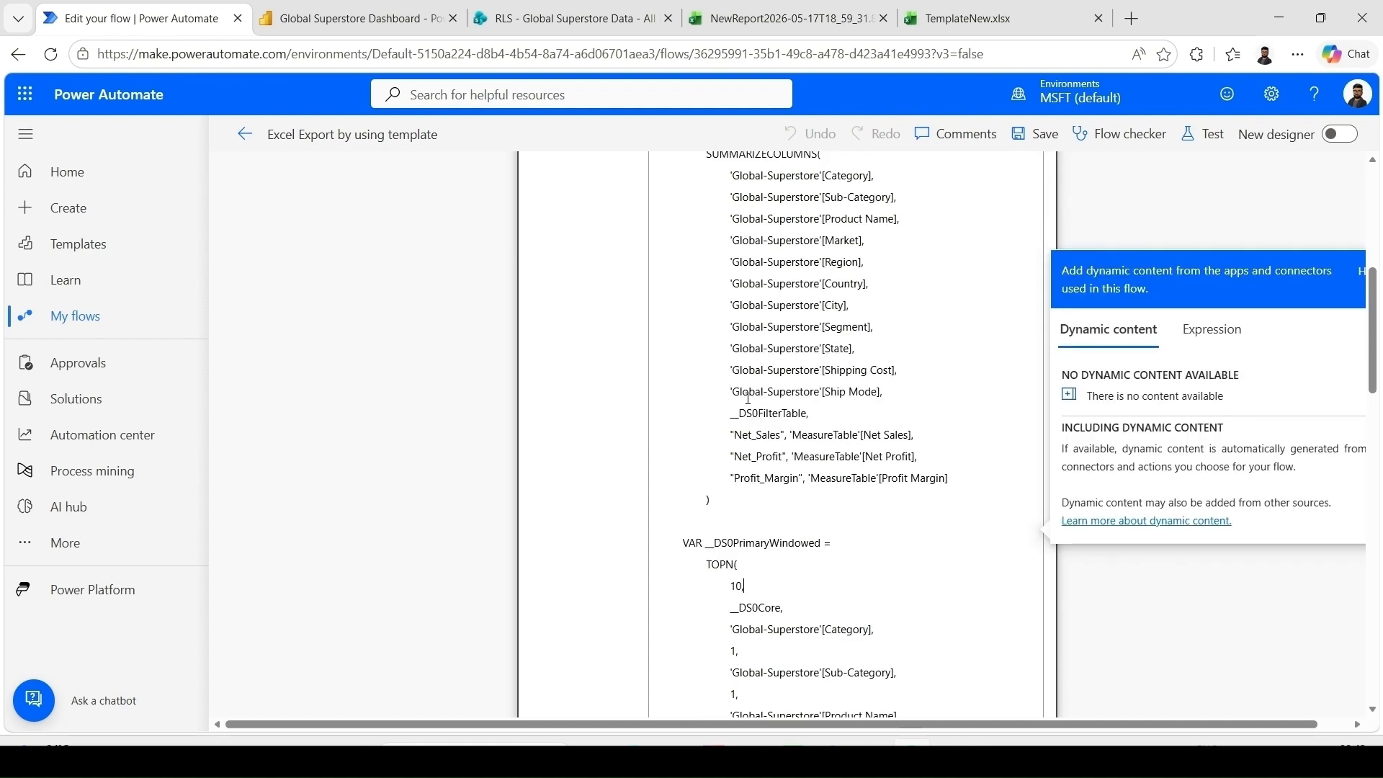
scroll(748, 398, "down", 4)
scroll(749, 399, "up", 1)
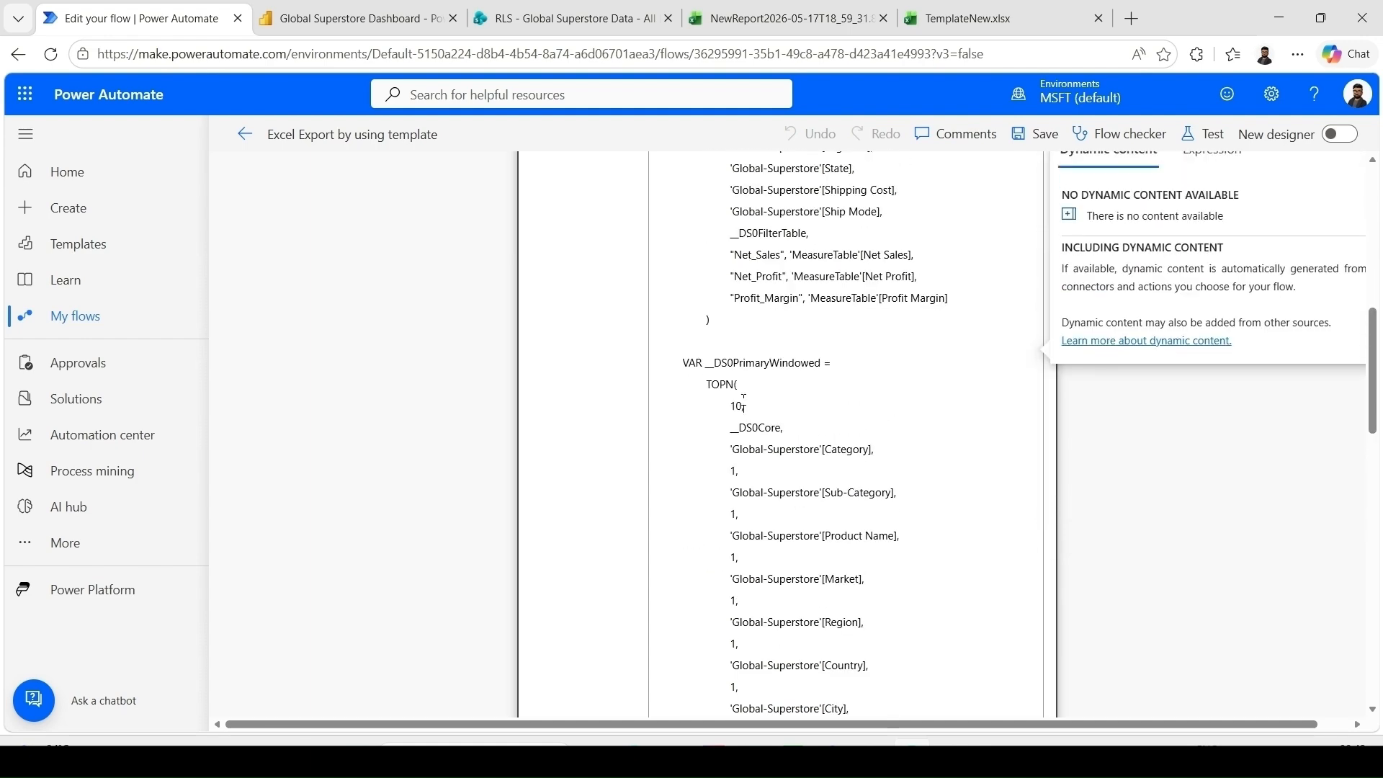
scroll(742, 397, "up", 2)
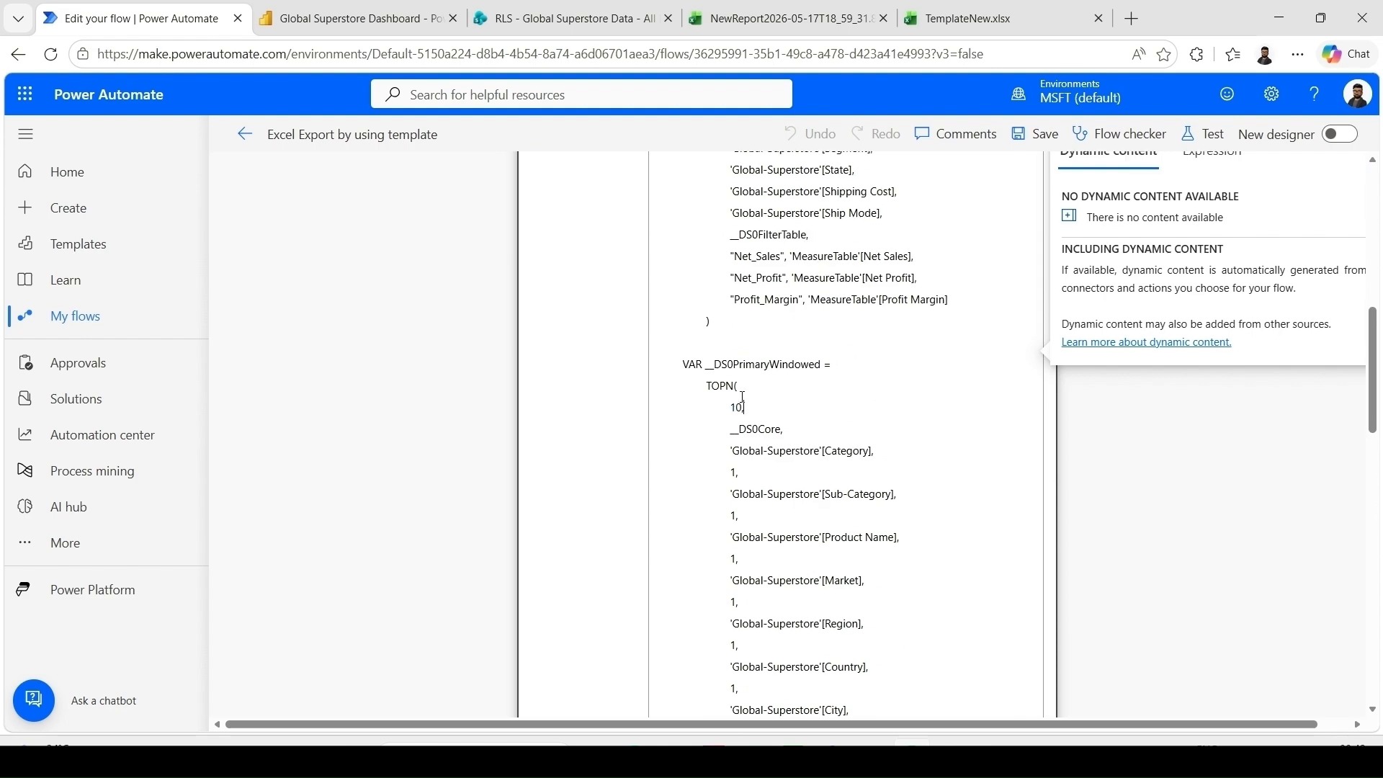
scroll(743, 401, "down", 2)
scroll(744, 401, "down", 2)
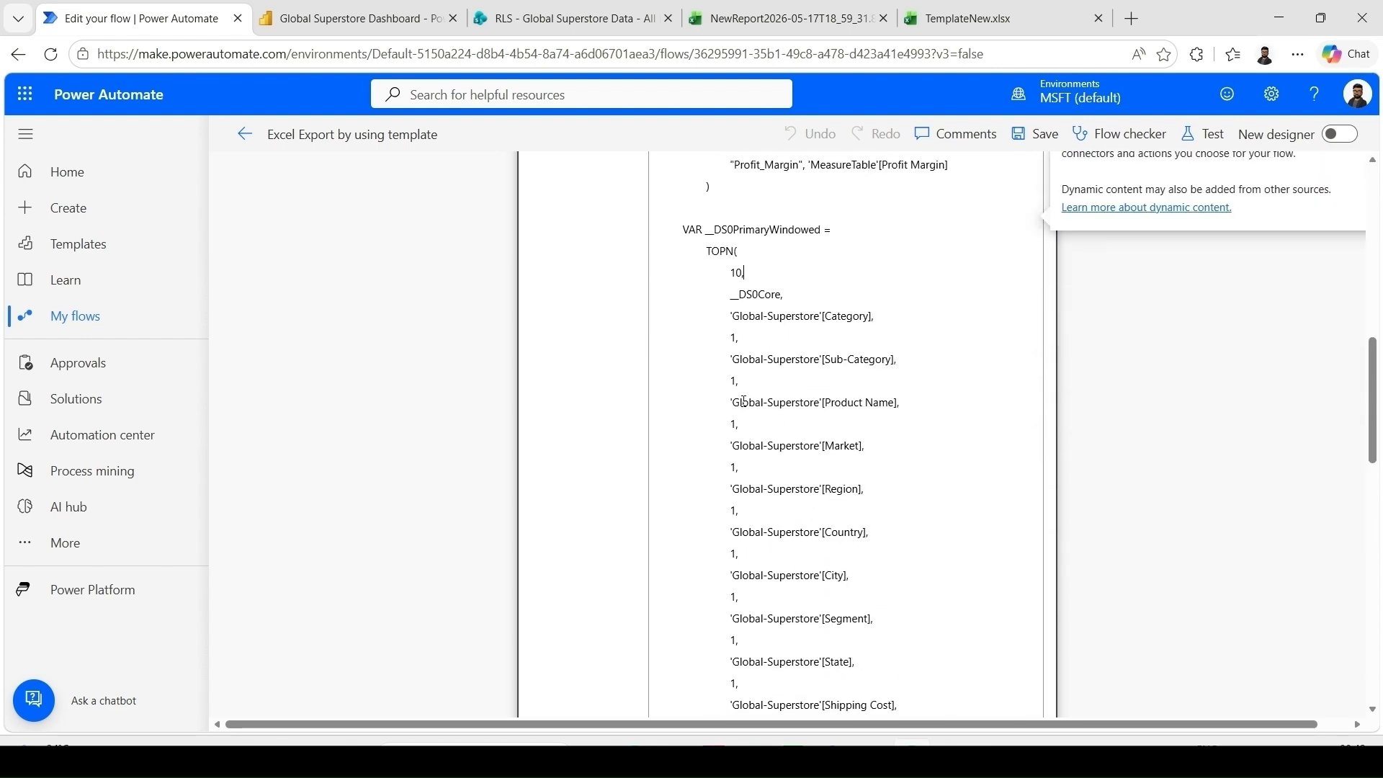
scroll(743, 401, "up", 9)
scroll(744, 396, "down", 3)
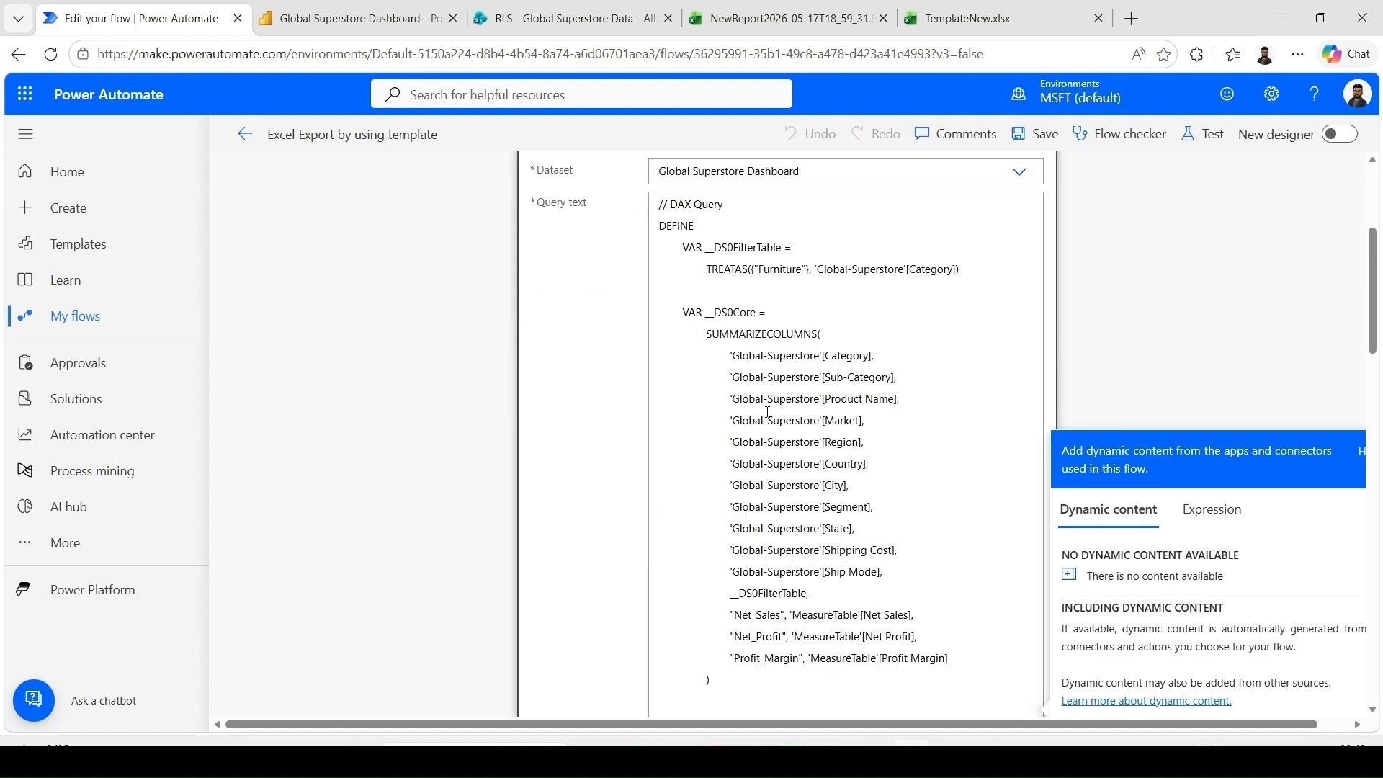
scroll(768, 413, "up", 2)
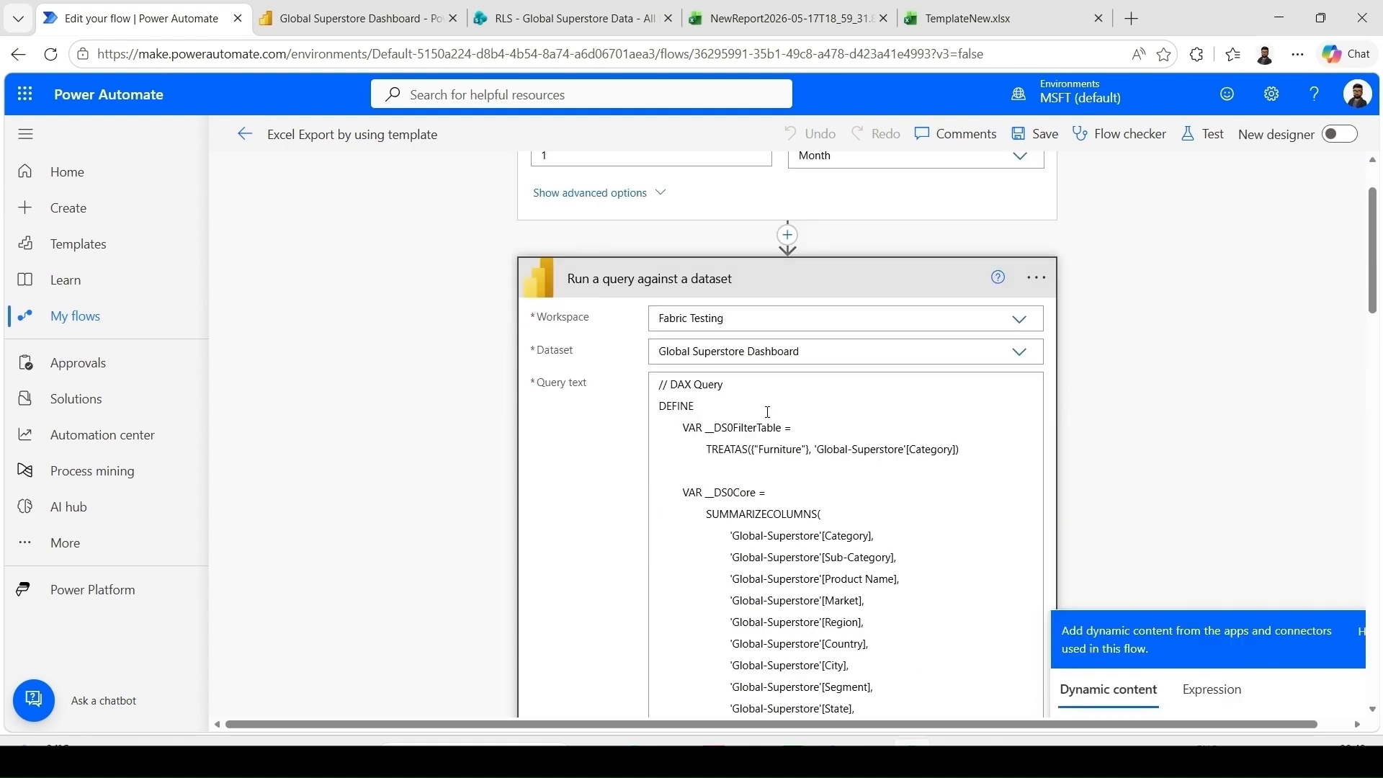
Step: Collapse the dataset query action, expand Get file content and inspect its site address against the RLS SharePoint document library
left_click(825, 288)
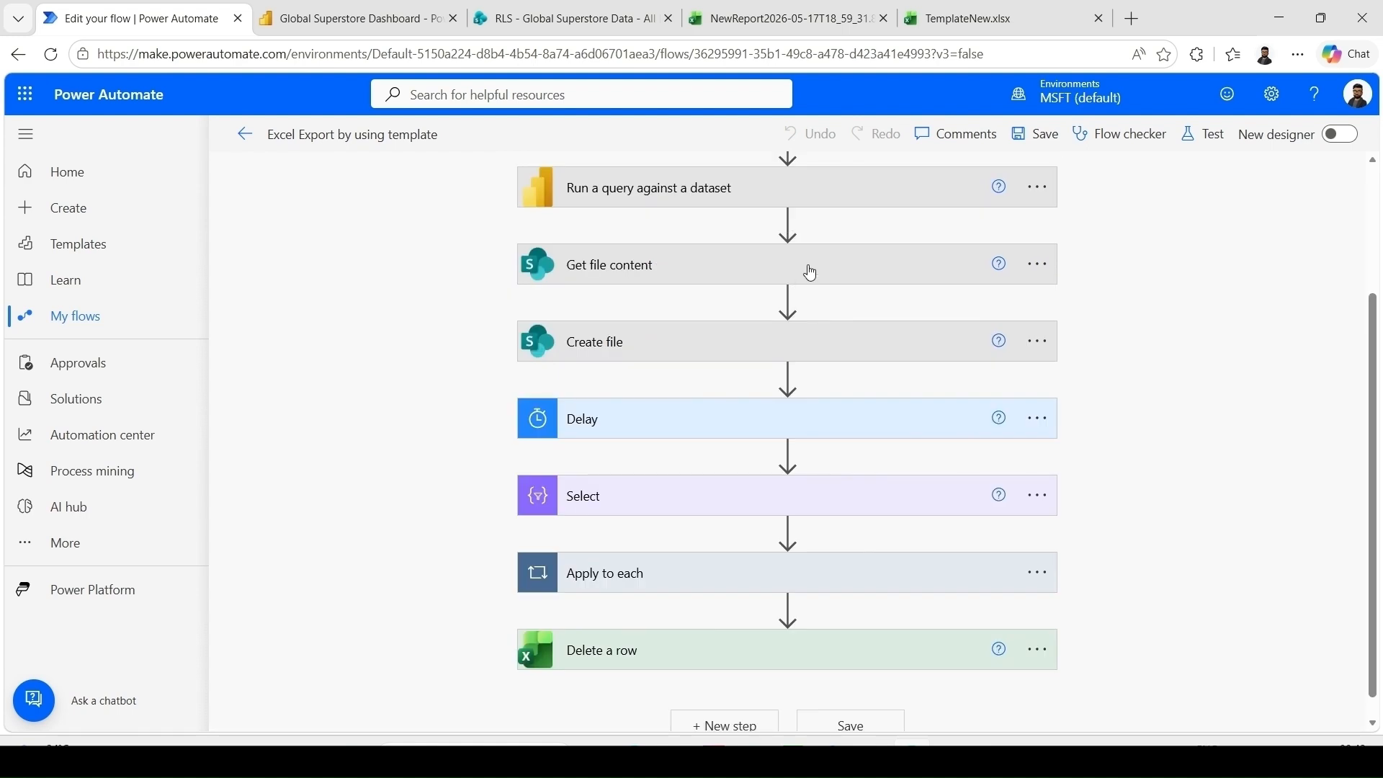
left_click(810, 273)
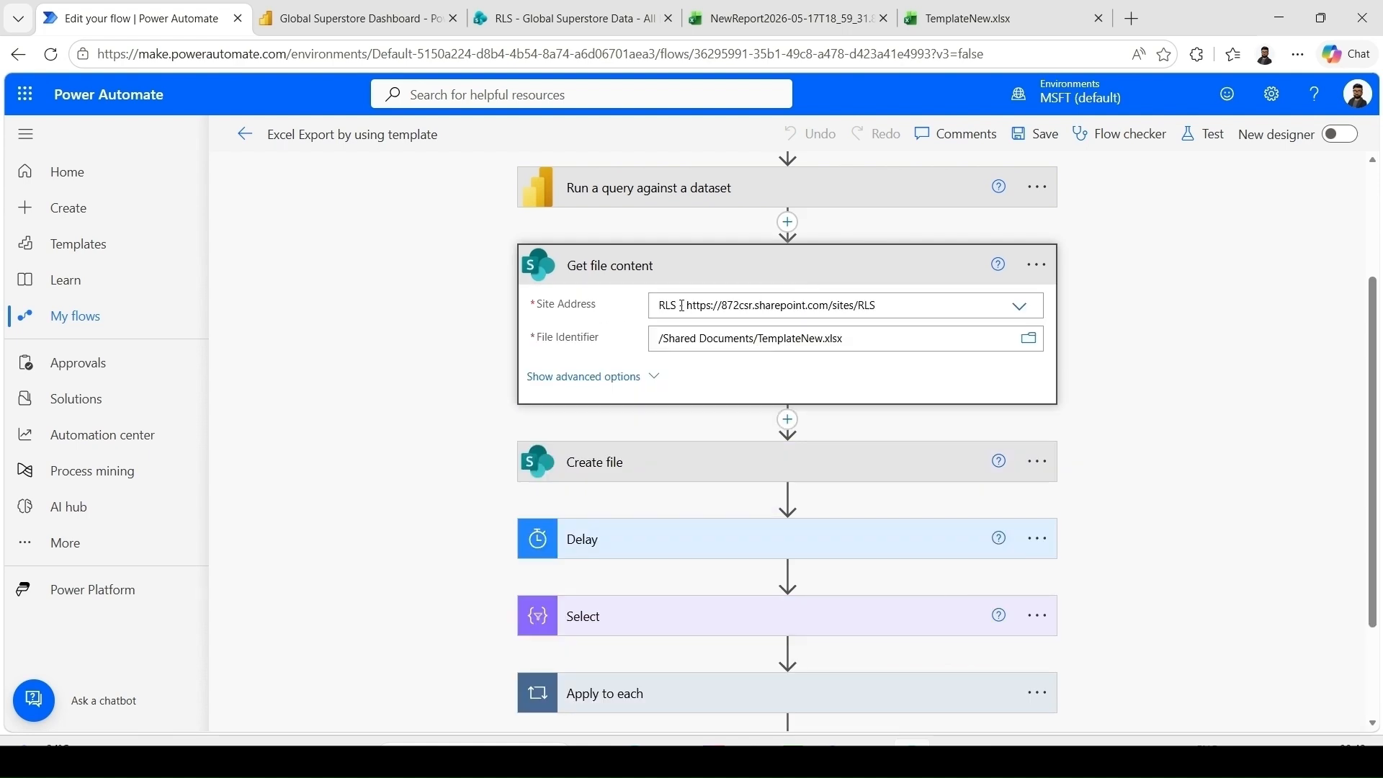
left_click(1017, 314)
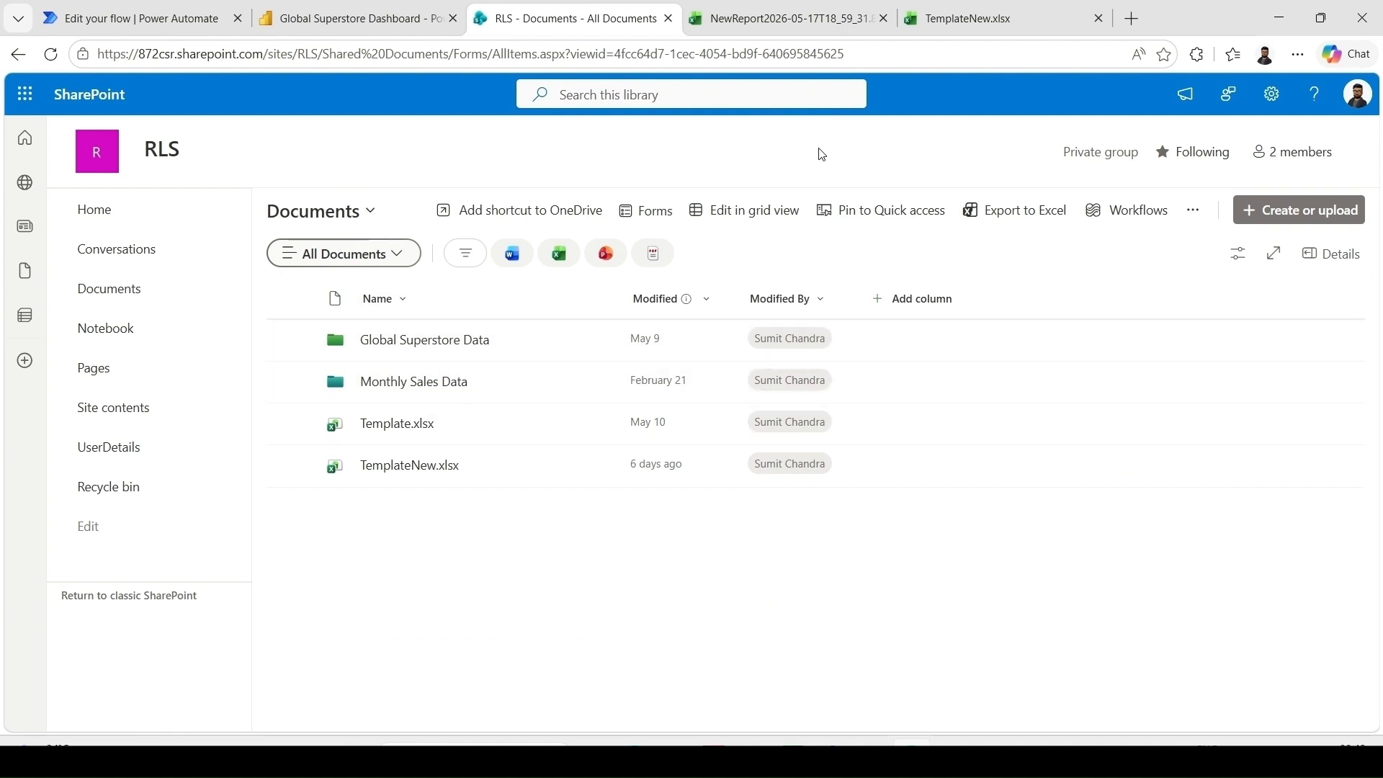
Step: Return to the Power Automate flow and browse Shared Documents for TemplateNew.xlsx in Get file content's file identifier, keeping the current file
left_click(159, 27)
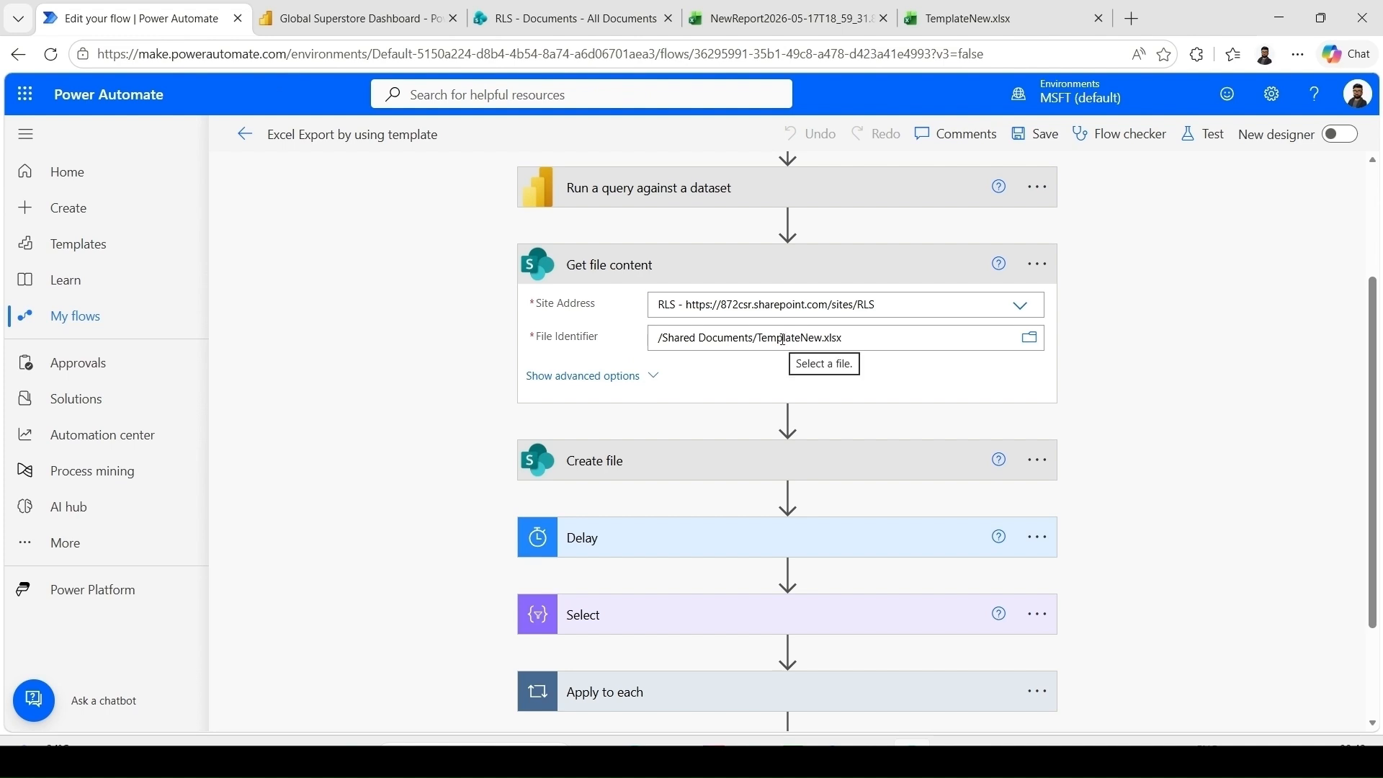
left_click(1032, 345)
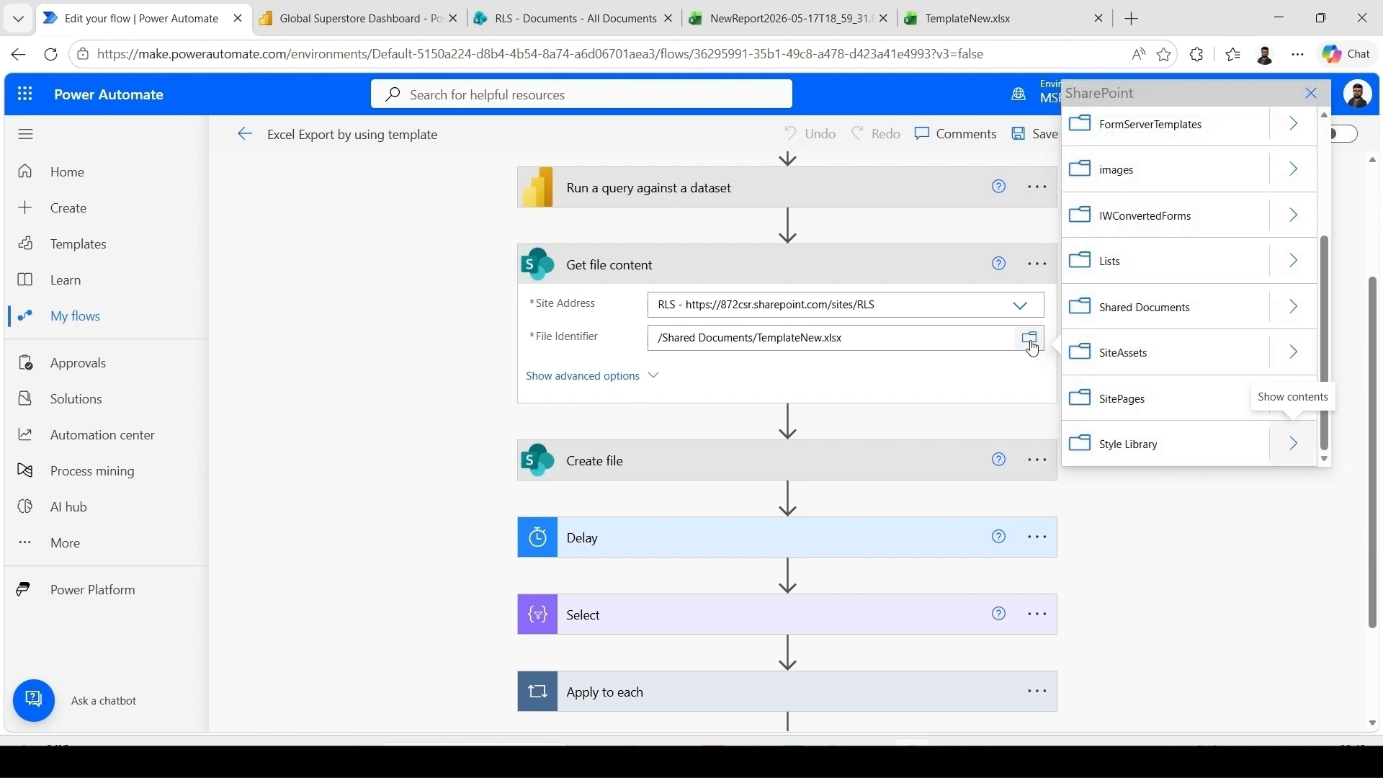
left_click(1300, 314)
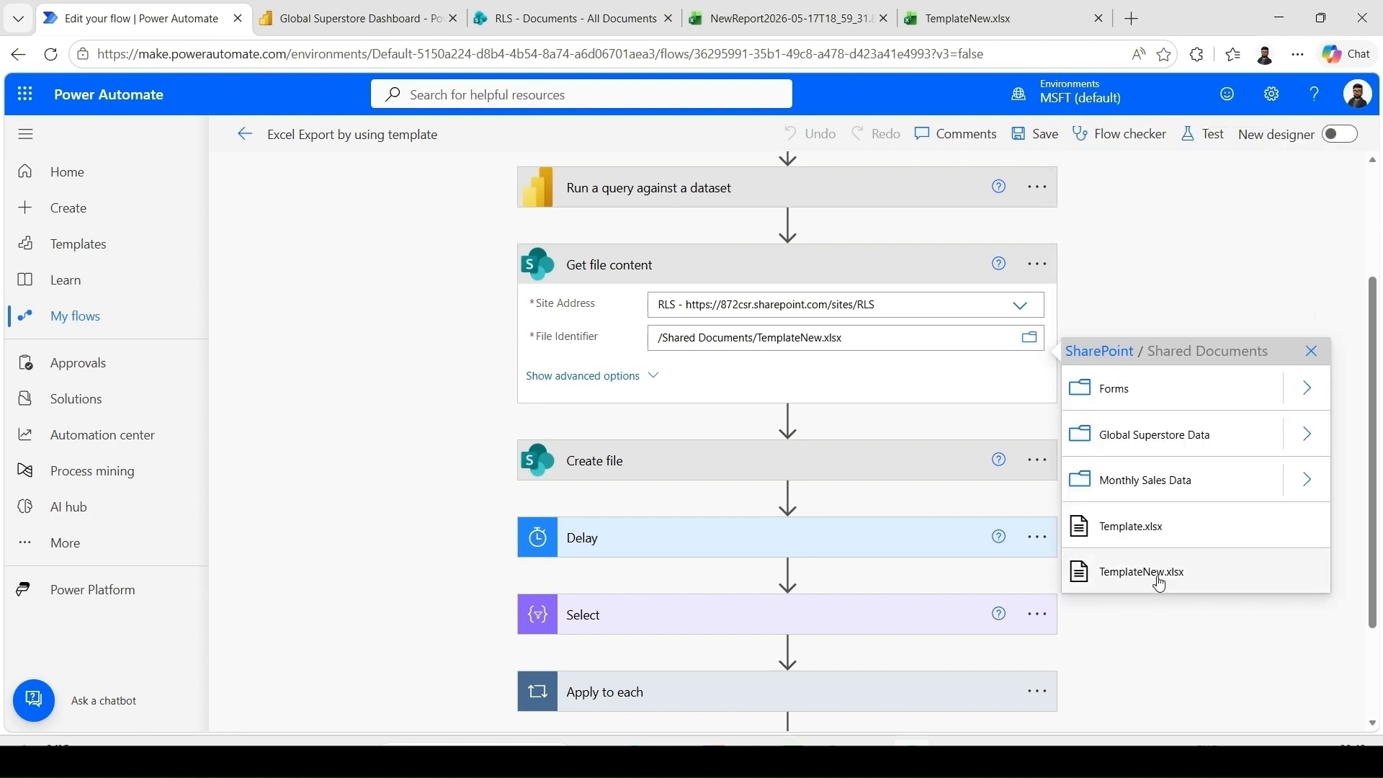
left_click(1127, 301)
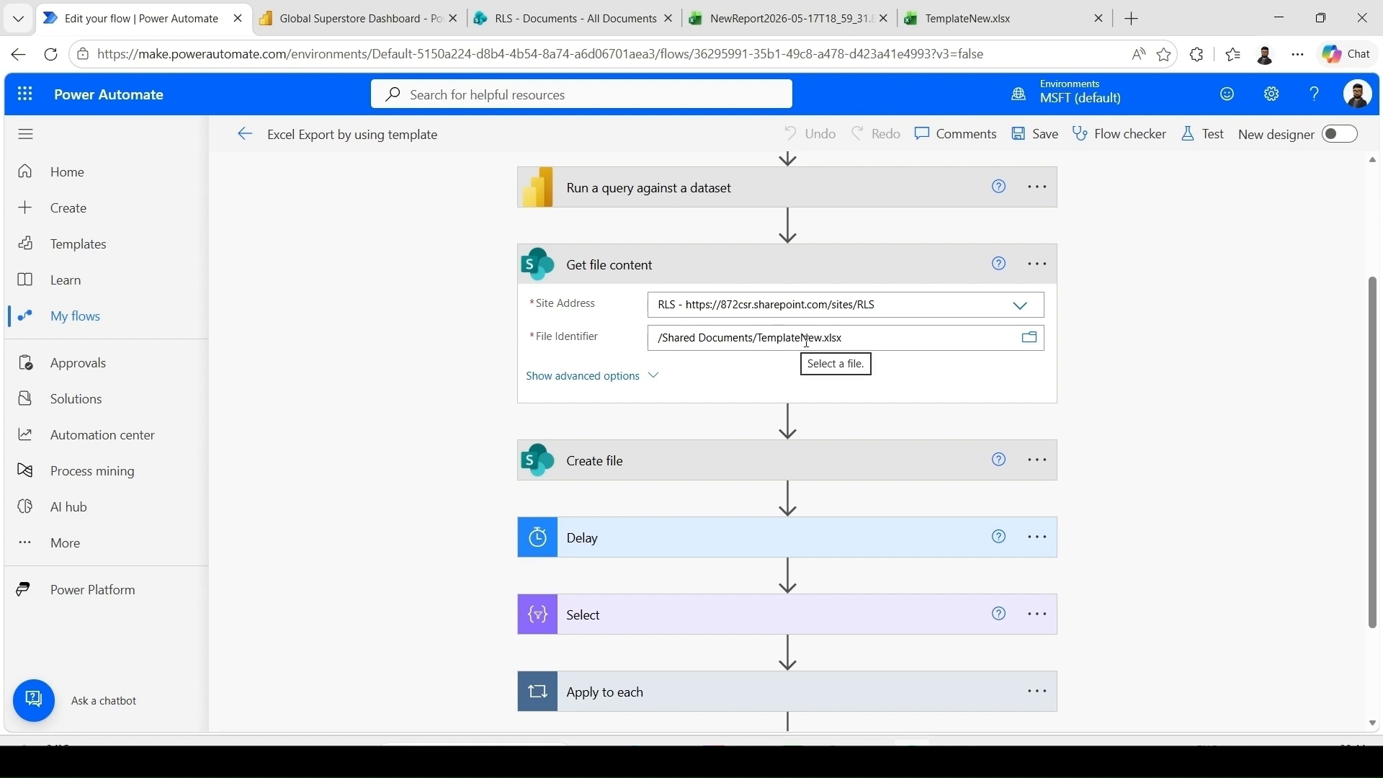
Step: Compare the column headers in TemplateNew.xlsx with the detailed table in the Global Superstore Dashboard report, ending back in the template workbook
left_click(974, 21)
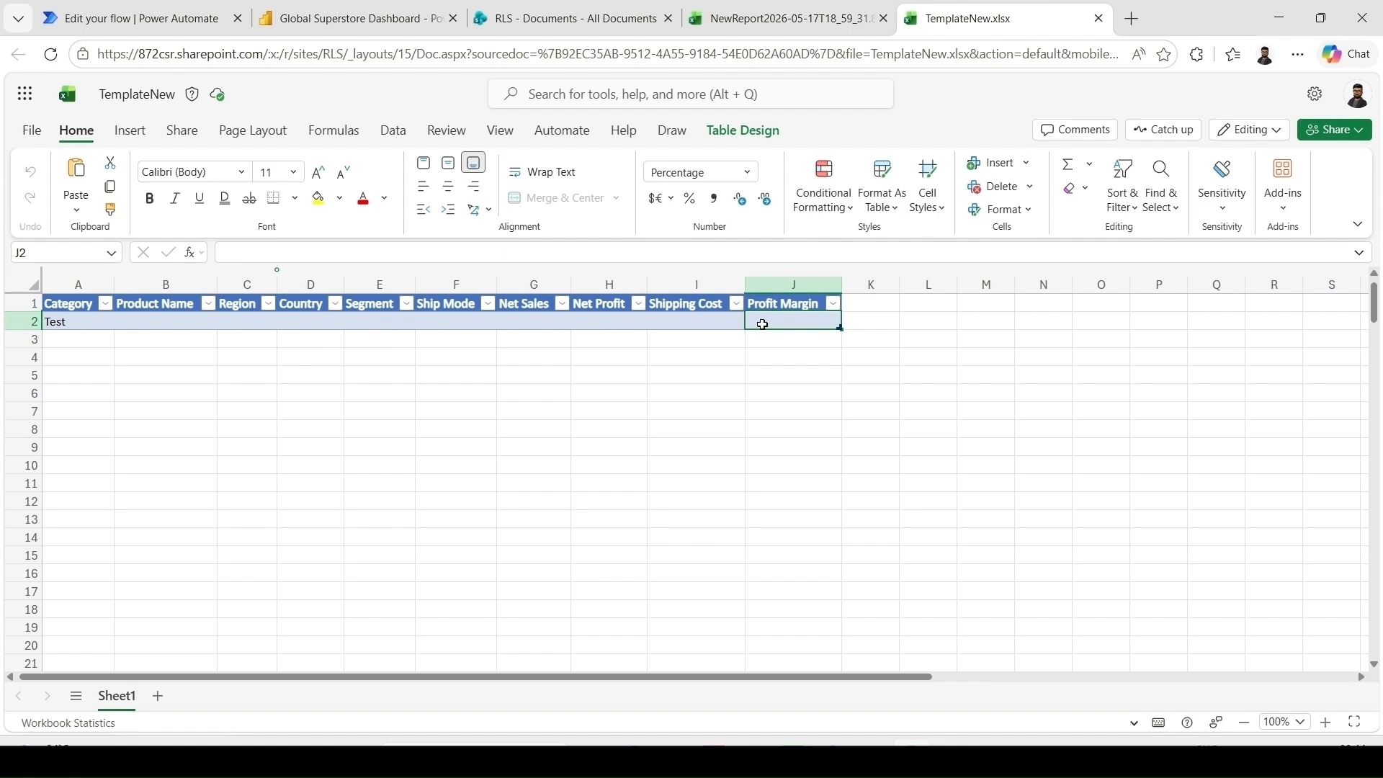
left_click(332, 13)
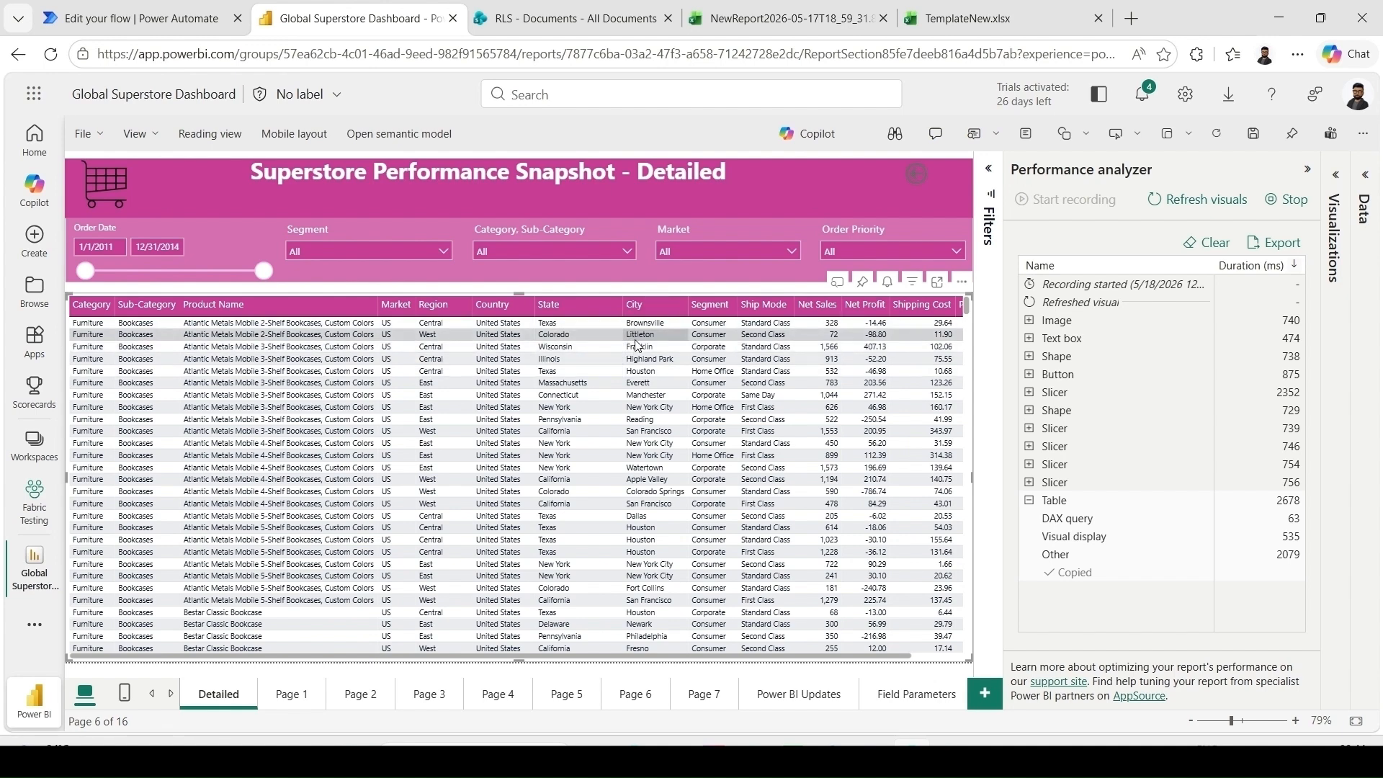
left_click(969, 18)
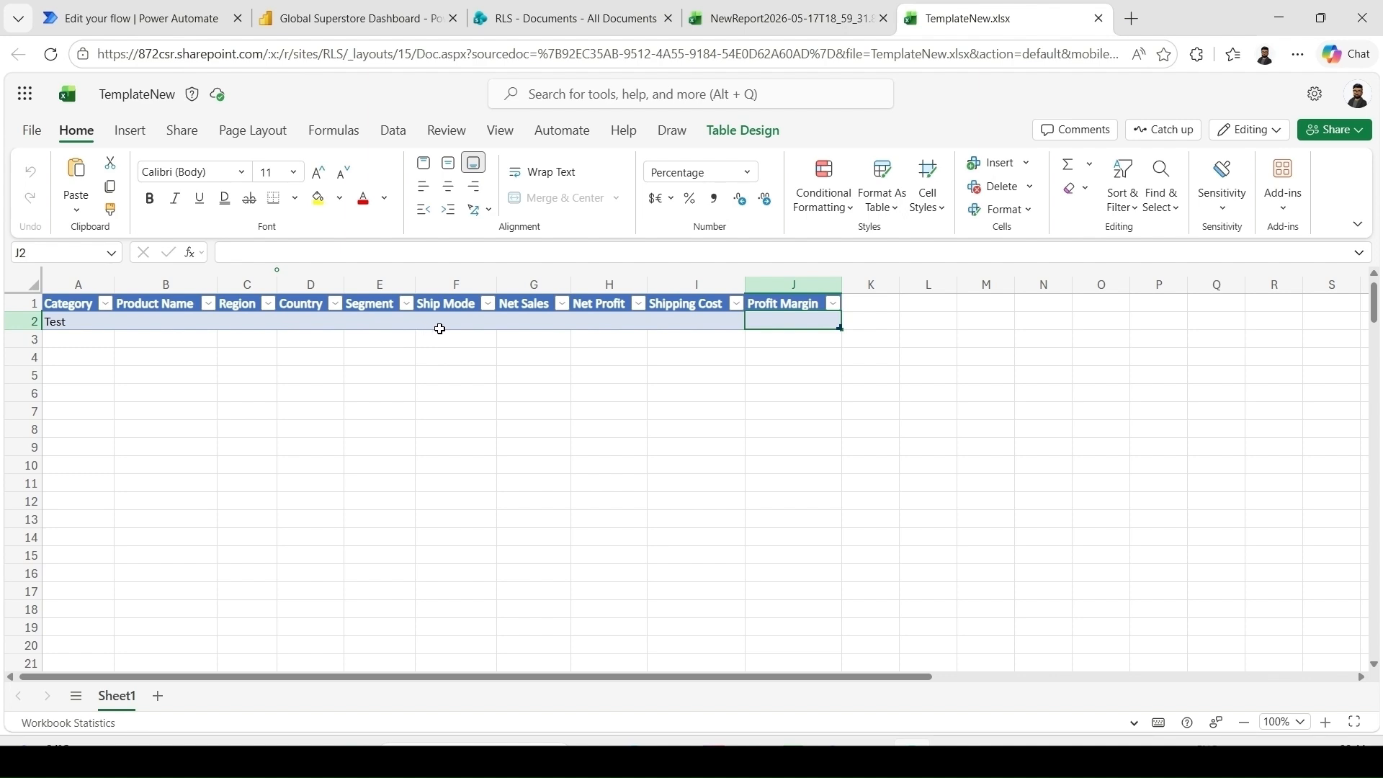
Step: Select the template range A1:J2, look at the table insertion option, and inspect the existing table's name and design settings
left_click(247, 326)
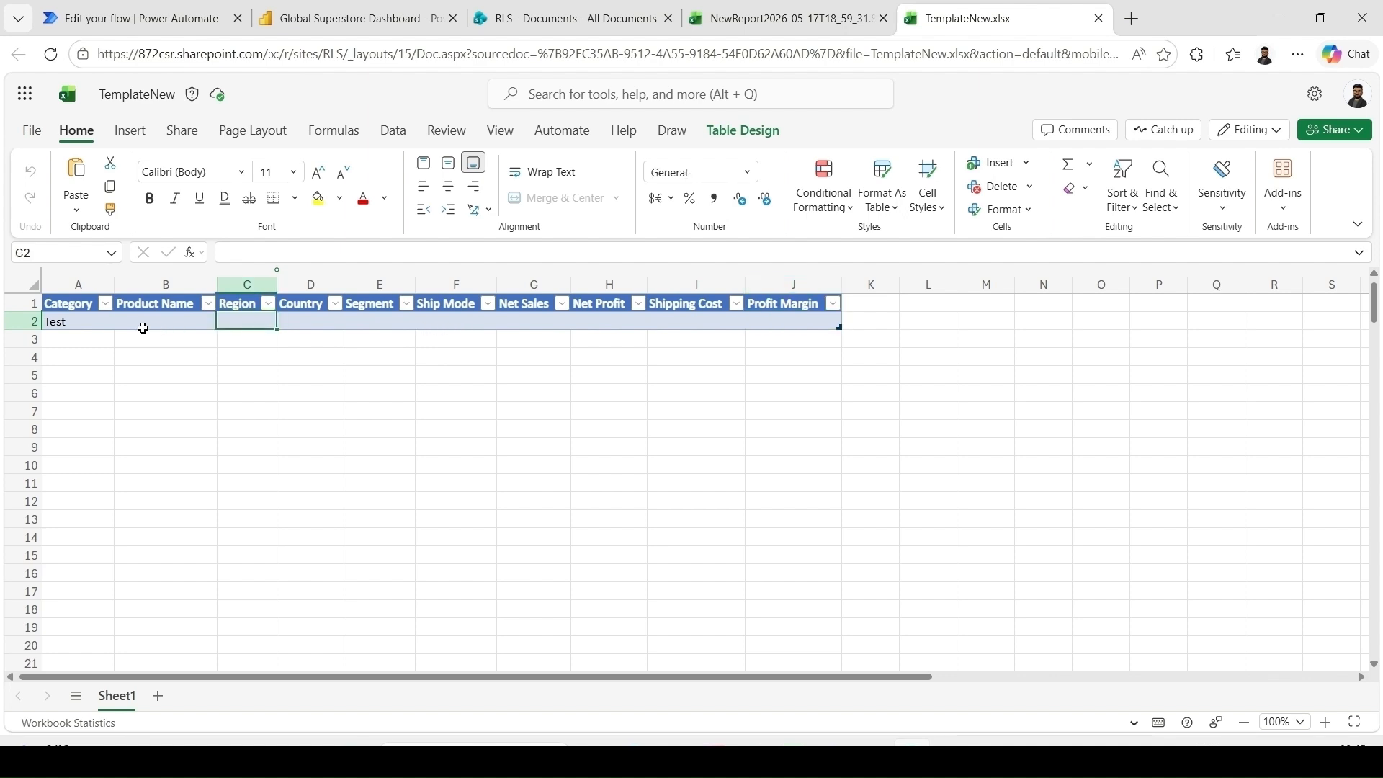
left_click_drag(79, 304, 798, 319)
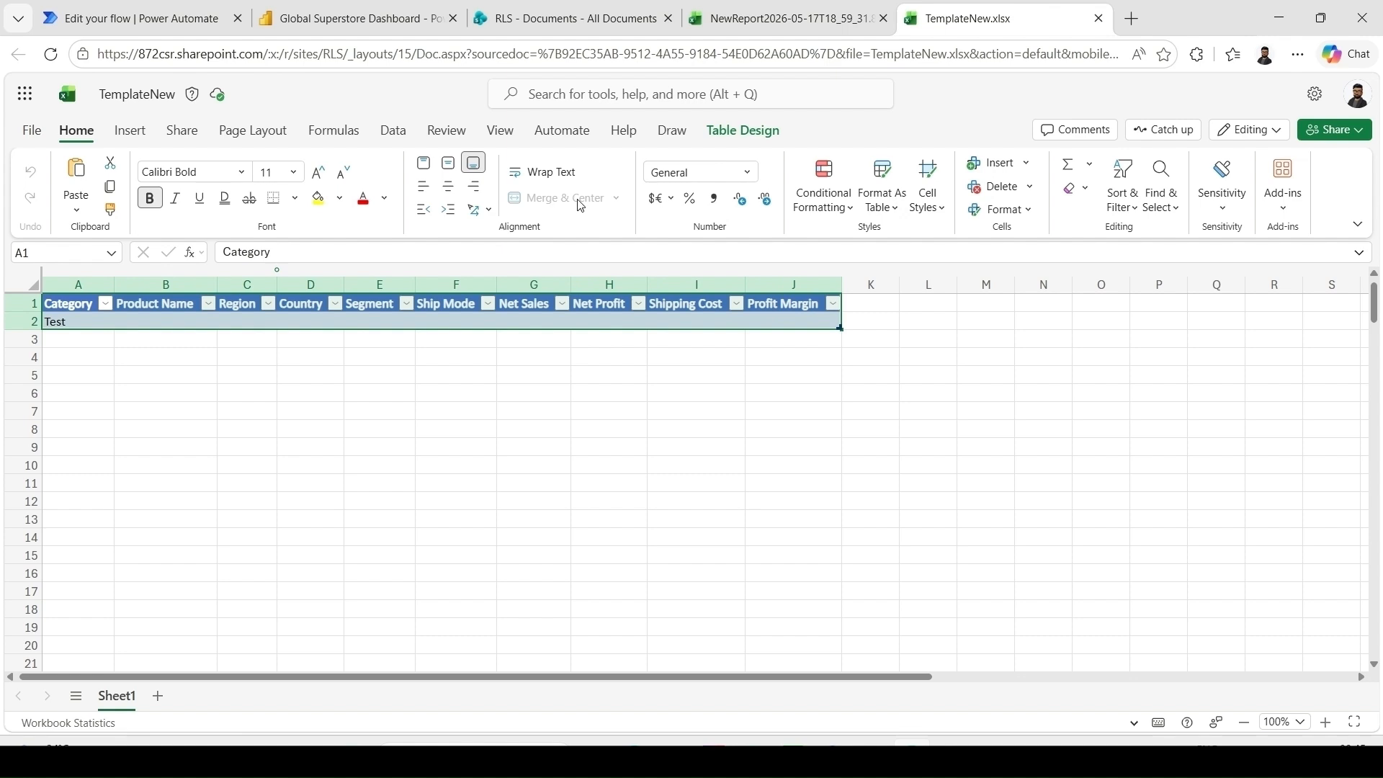
left_click(129, 130)
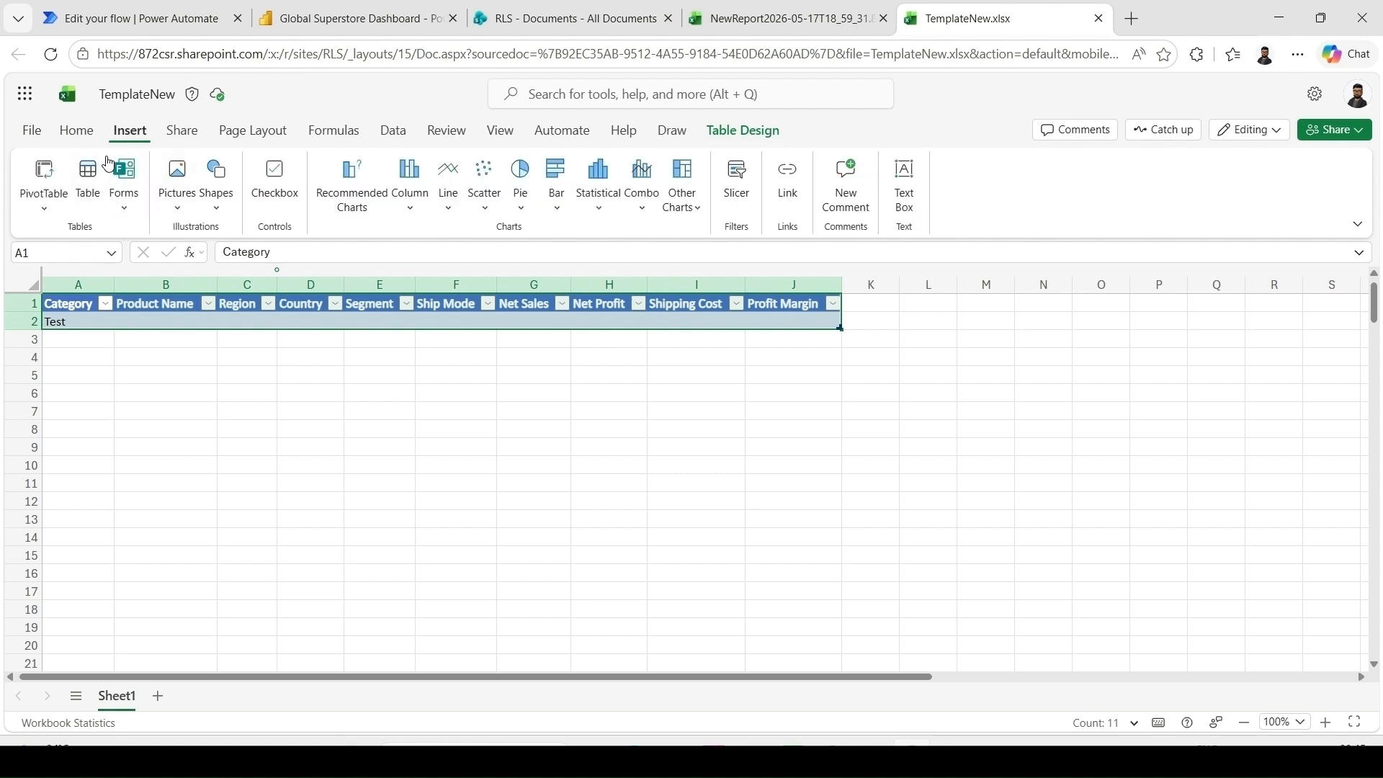
left_click(517, 320)
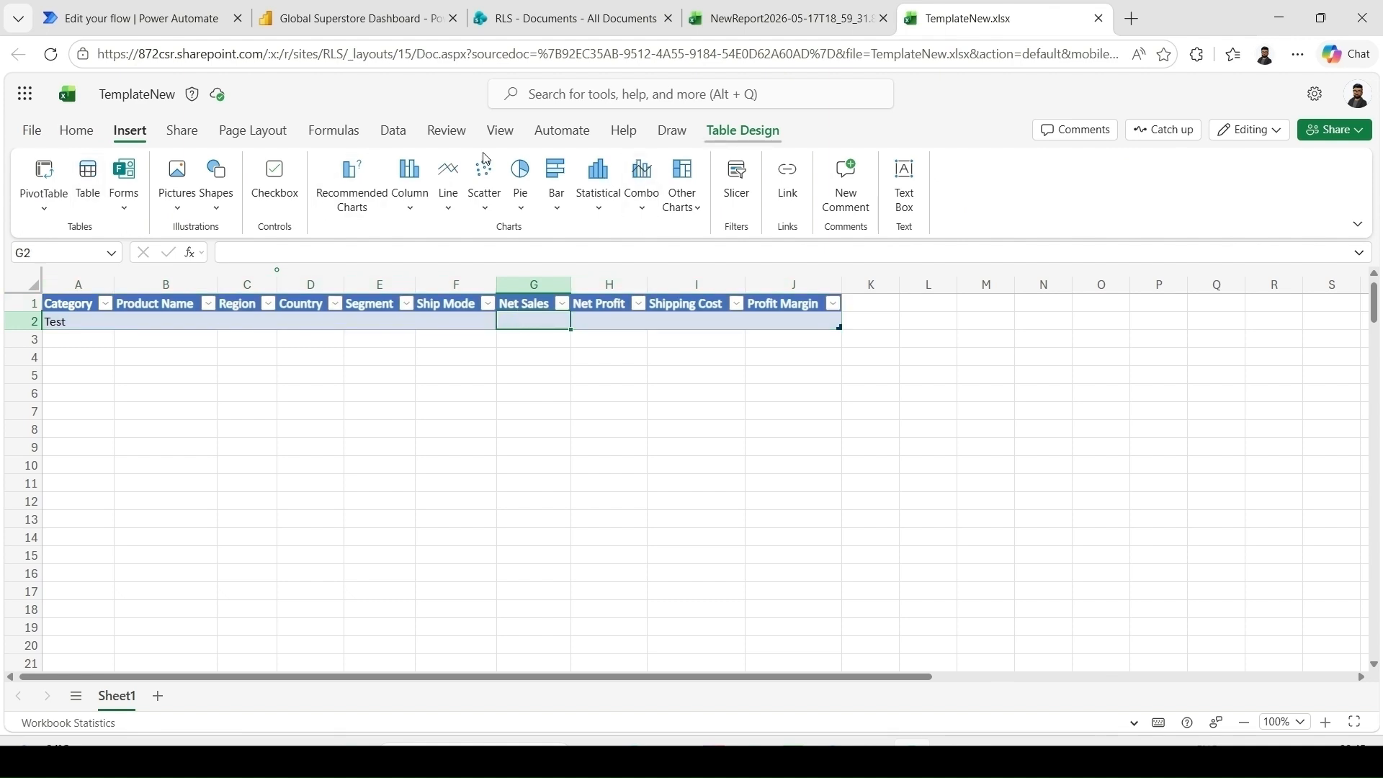
left_click(739, 132)
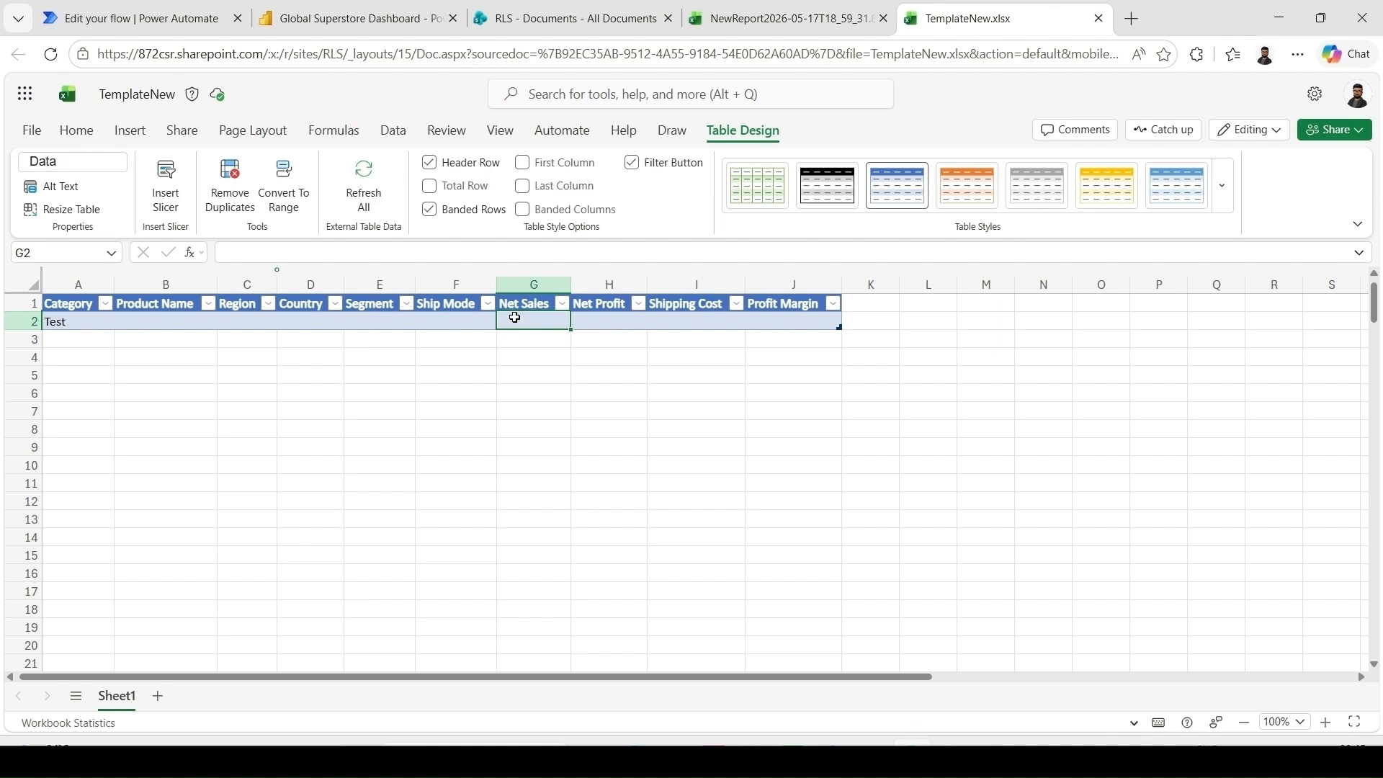
Step: Open the conditional formatting rules manager and inspect the rules on the Net Sales, Net Profit, Shipping Cost and Profit Margin cells
left_click(56, 133)
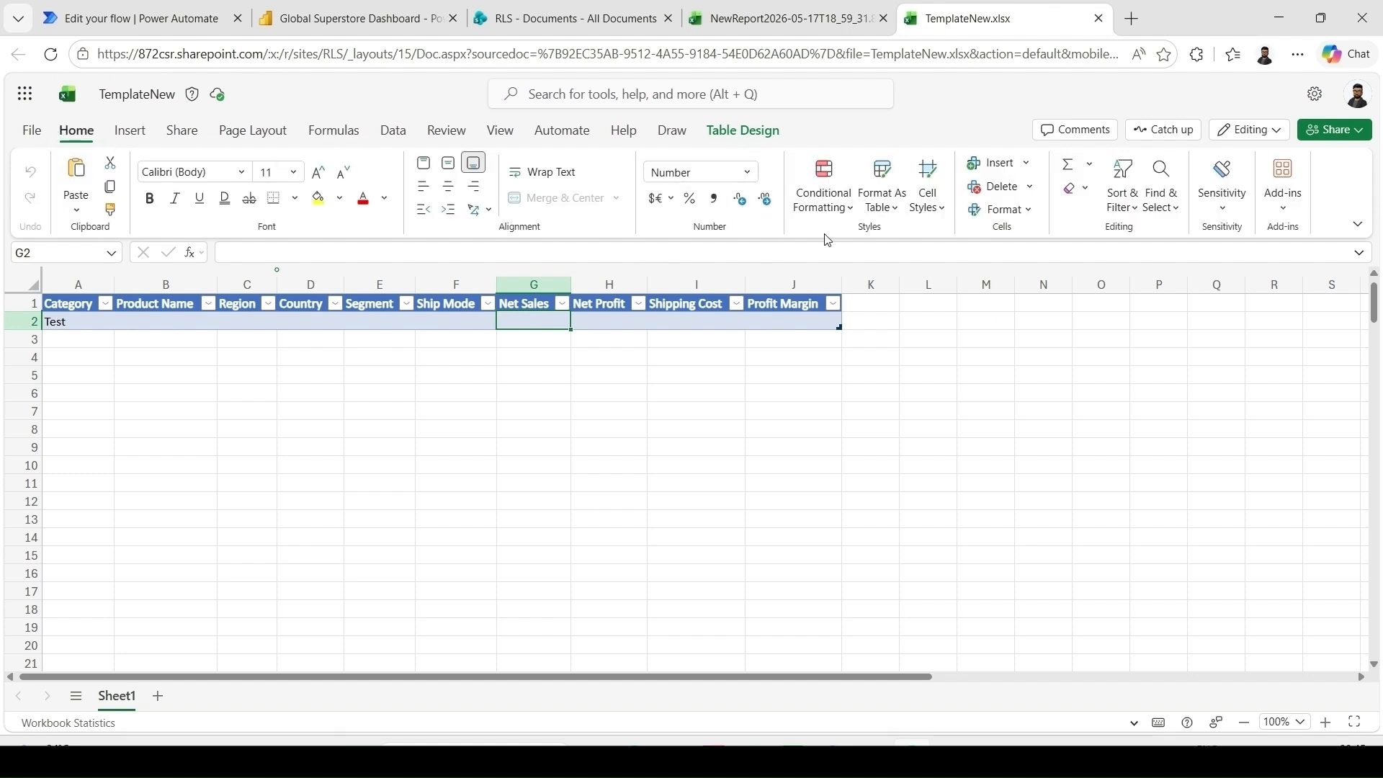
left_click(841, 209)
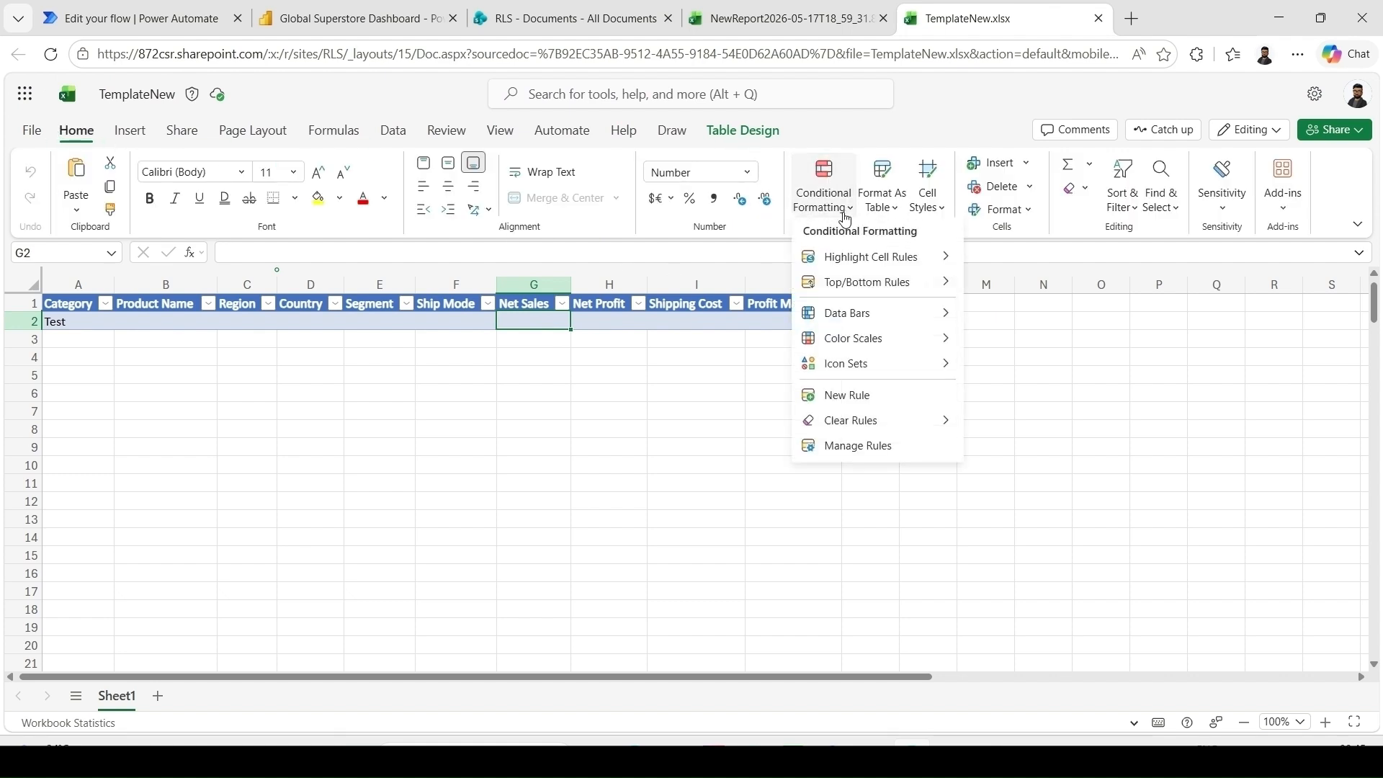
left_click(879, 448)
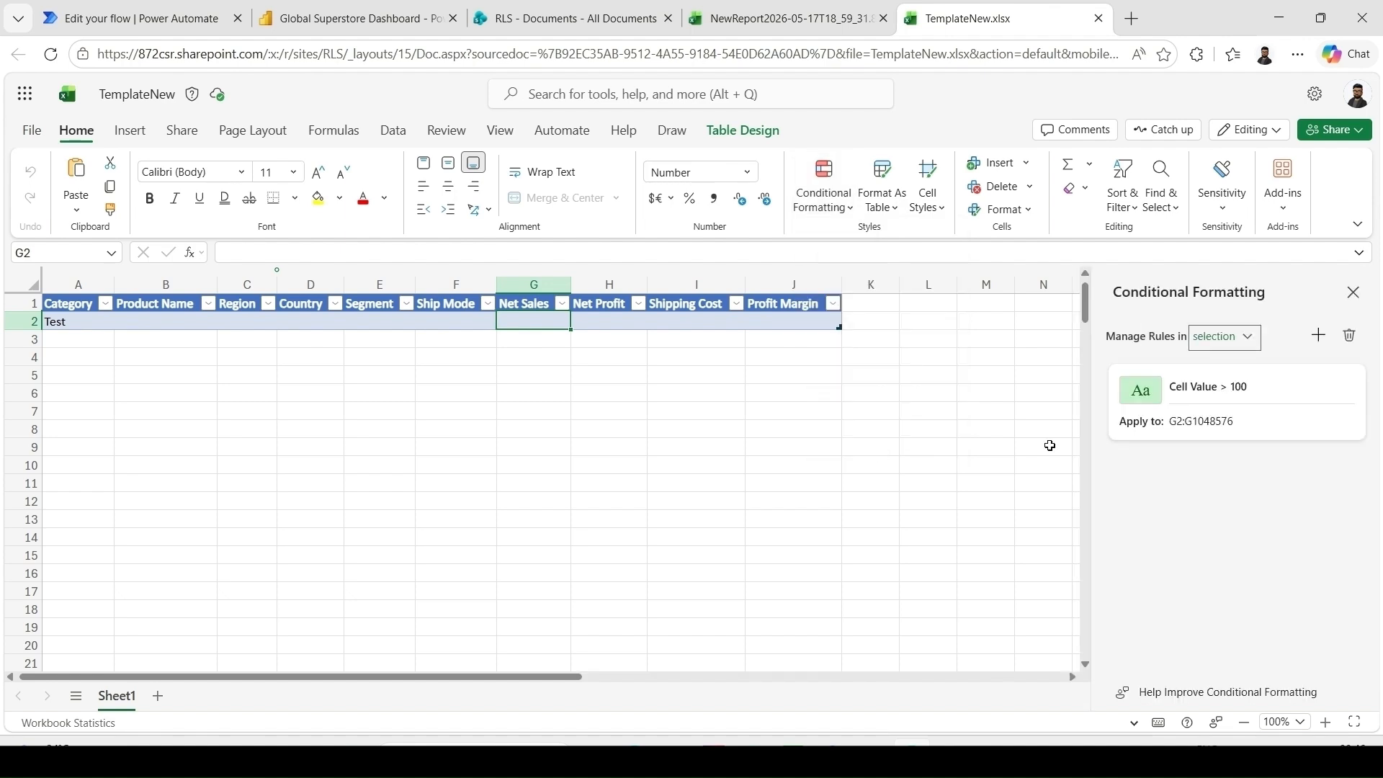
mouse_move(1174, 425)
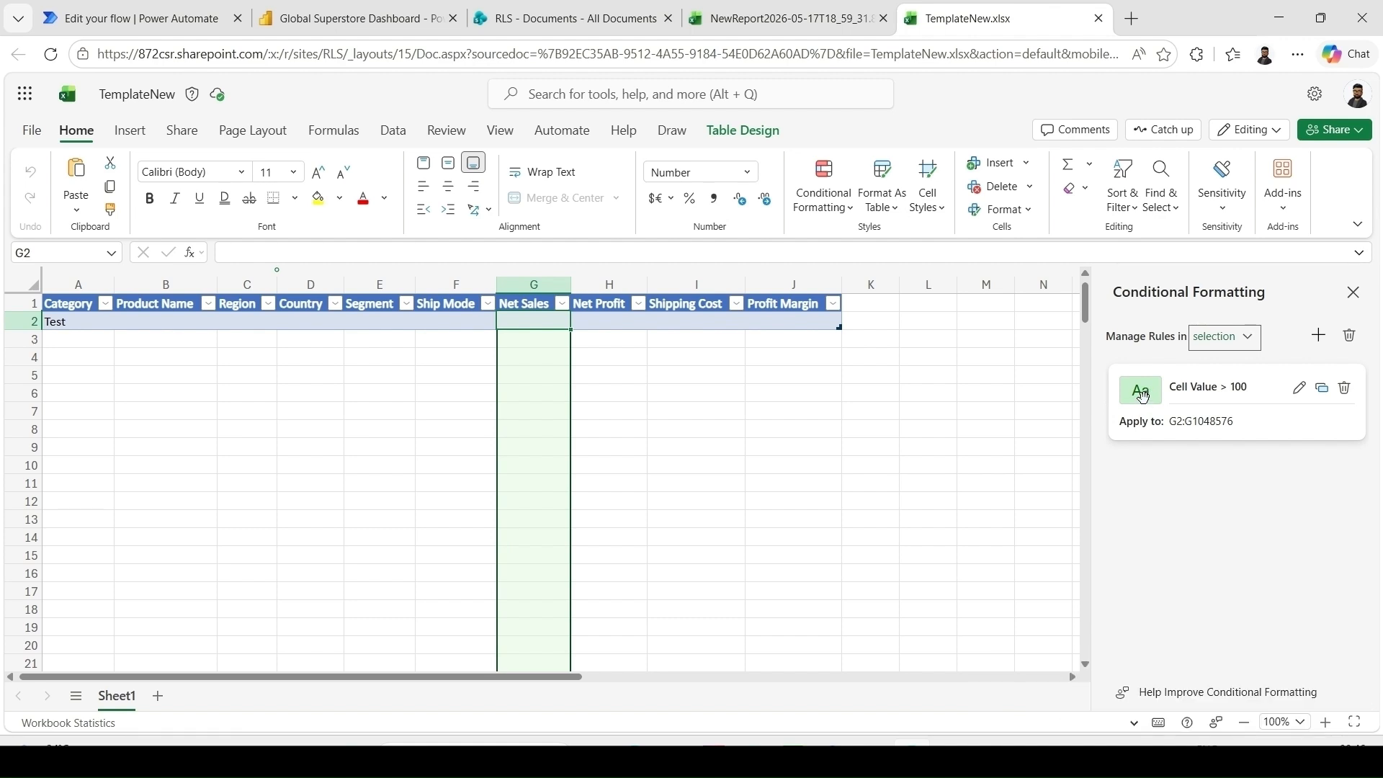
left_click(602, 316)
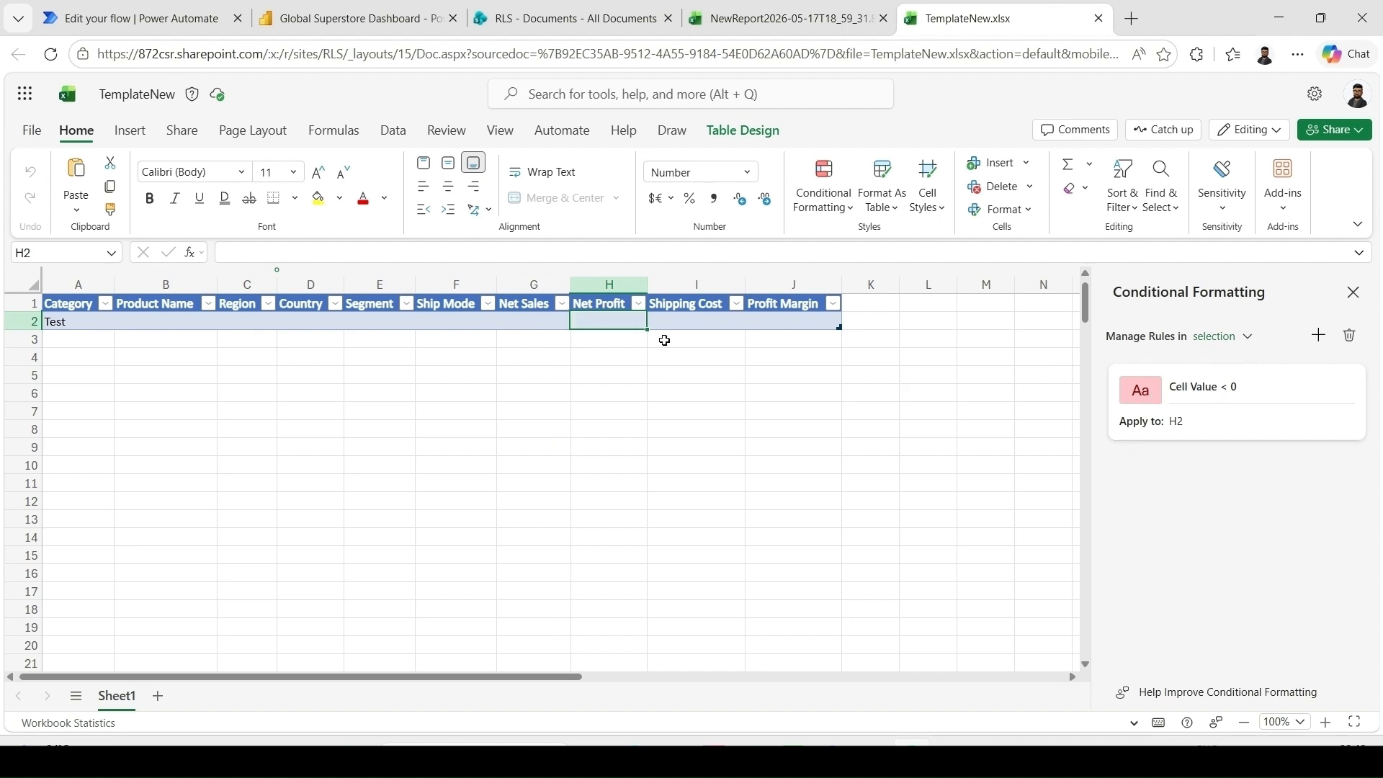
left_click(683, 323)
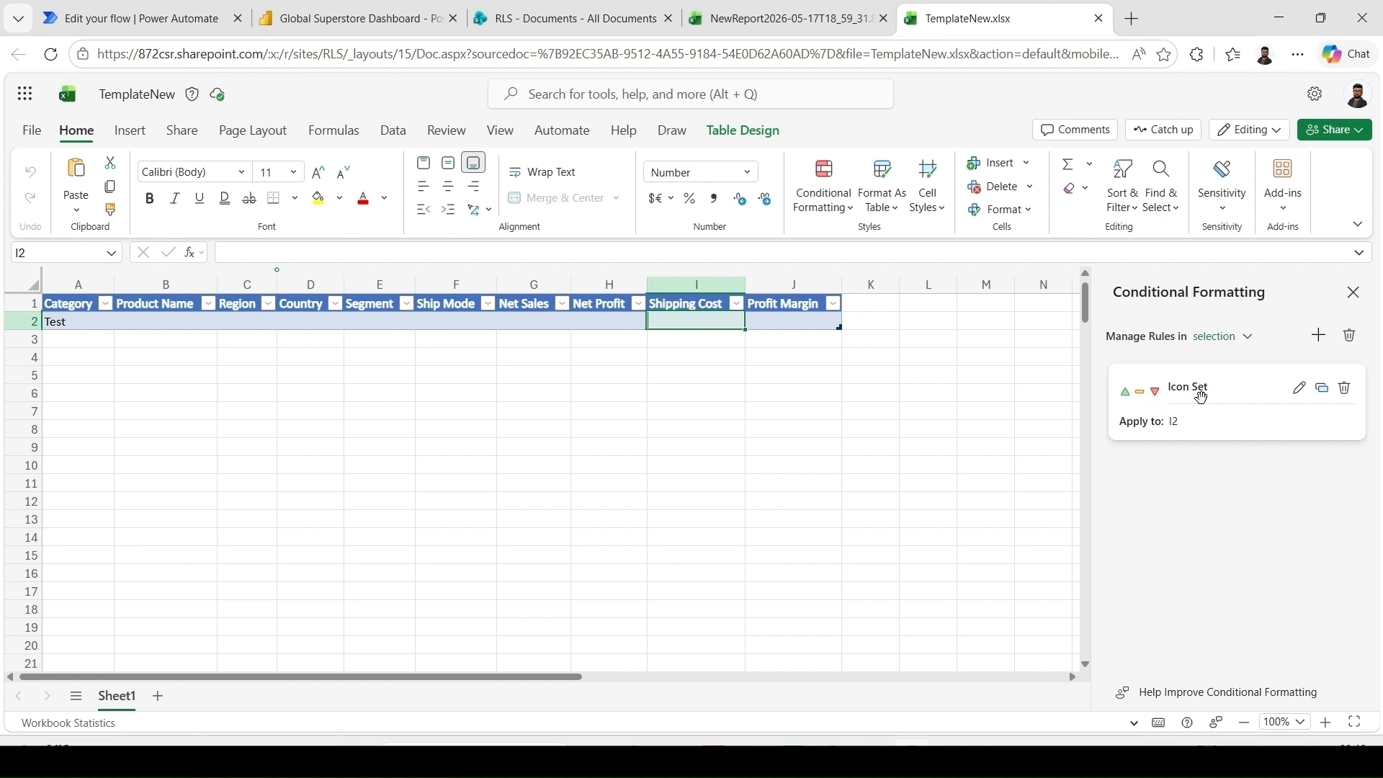
left_click(795, 325)
mouse_move(1128, 399)
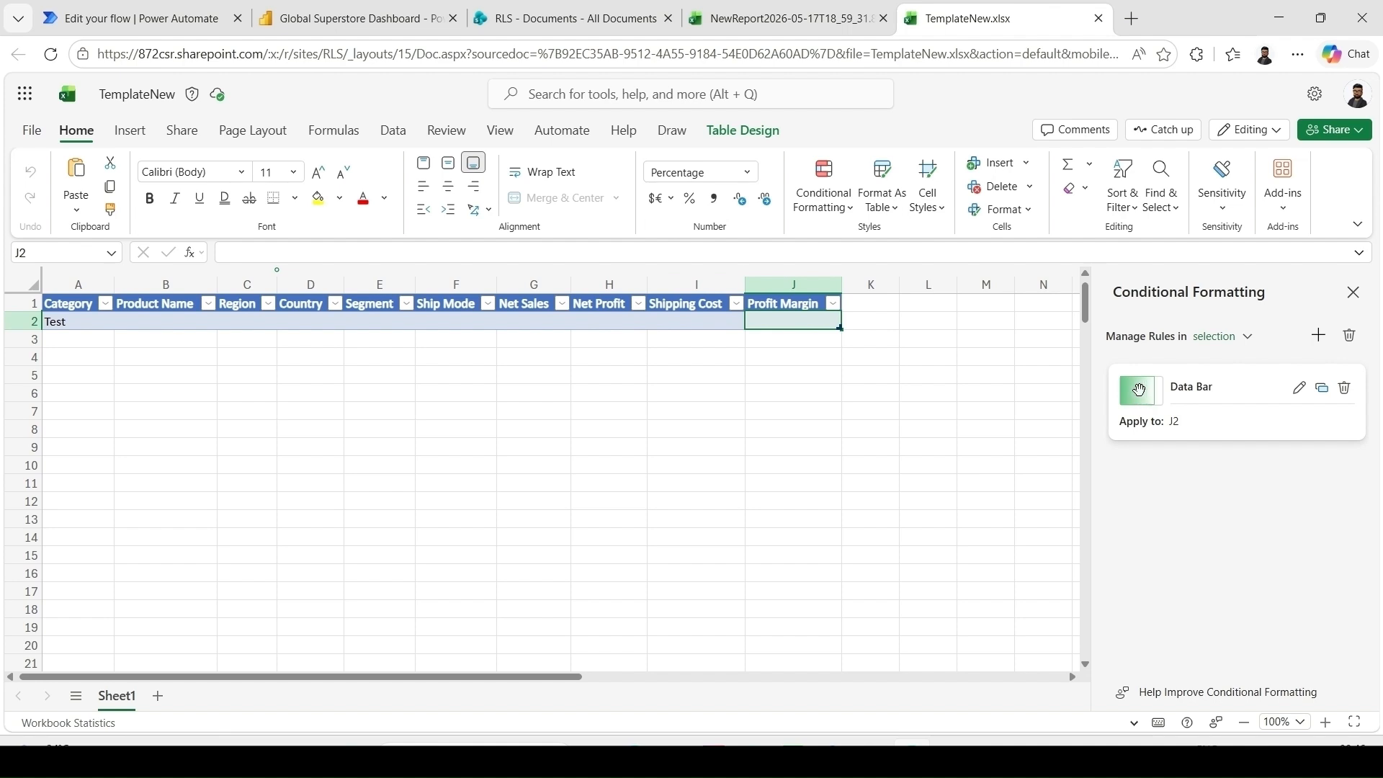
Step: Review the available conditional formatting types, revisit the formatted cells in row 2, and select the Test placeholder in the Category column
left_click(841, 220)
left_click(841, 219)
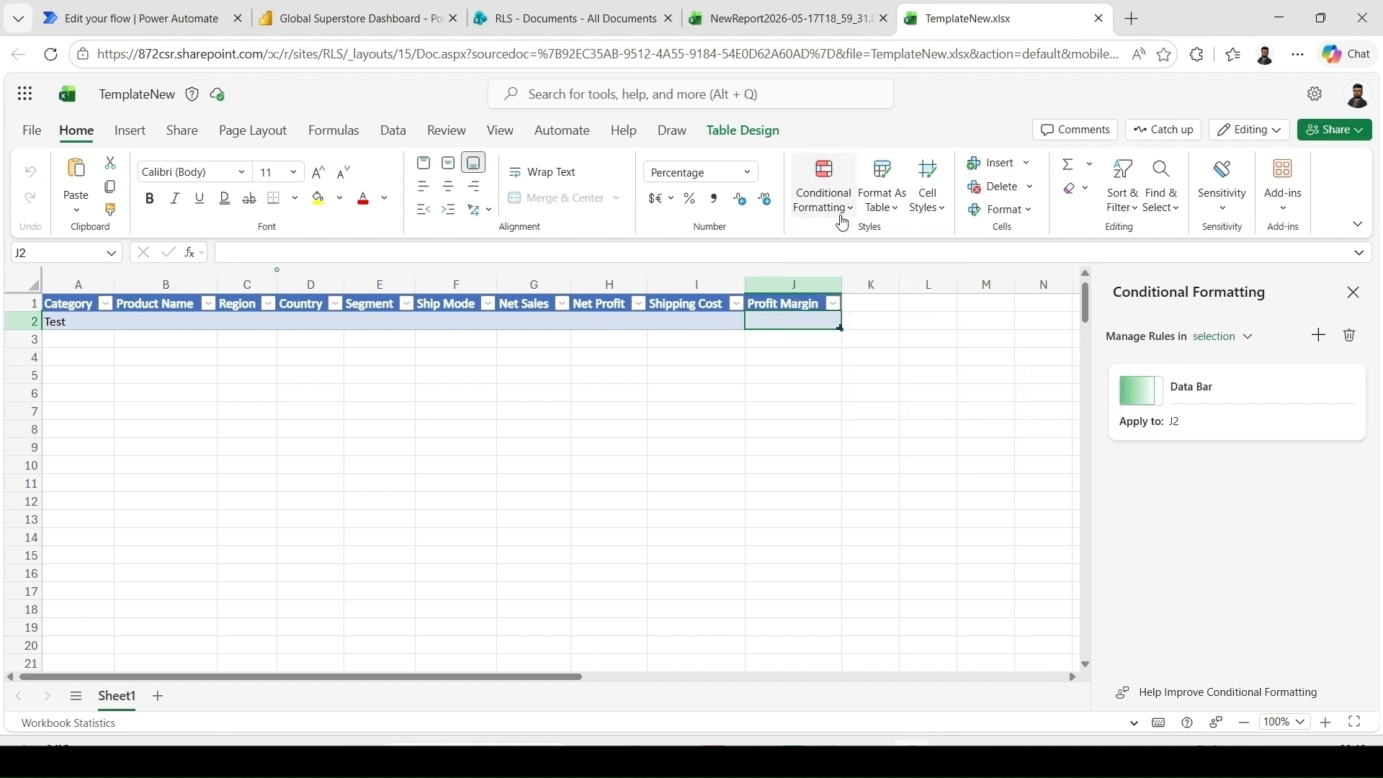
left_click(841, 220)
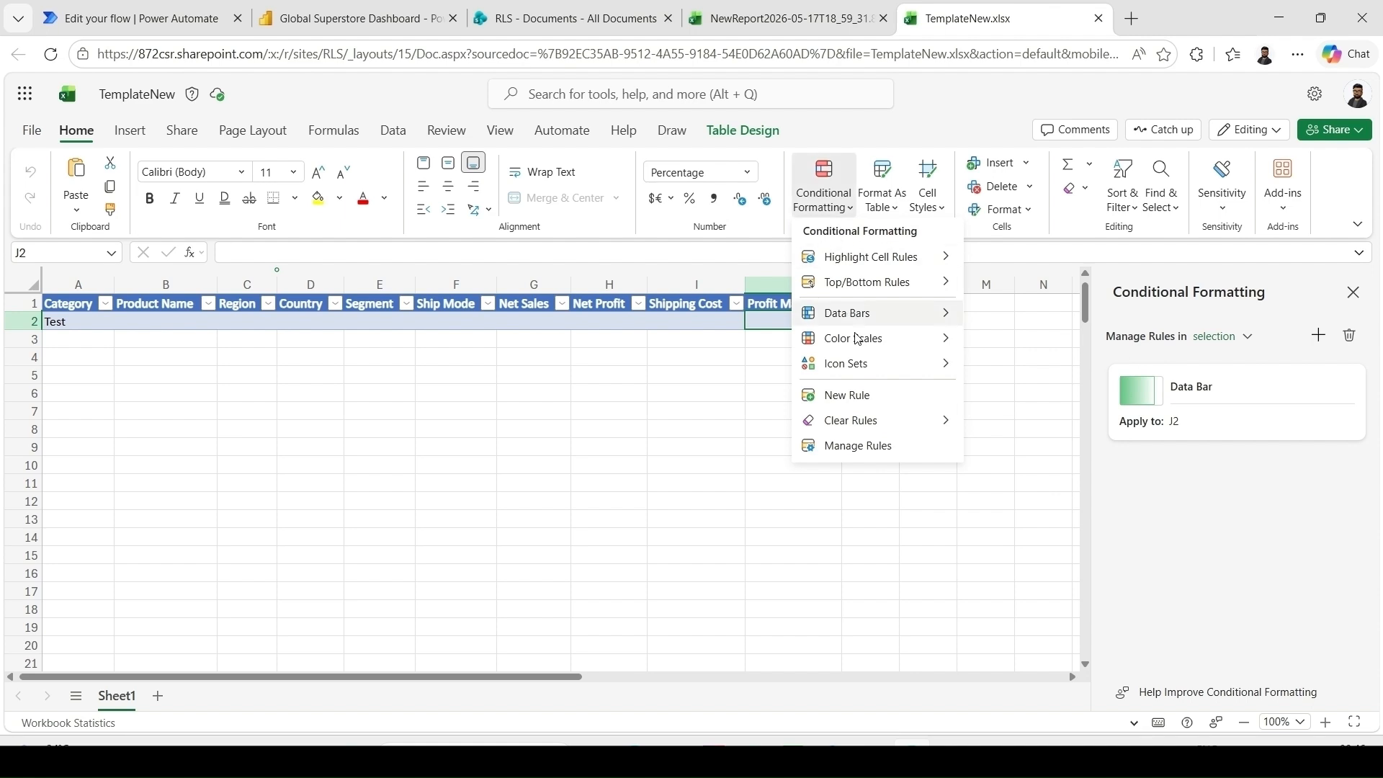
mouse_move(858, 358)
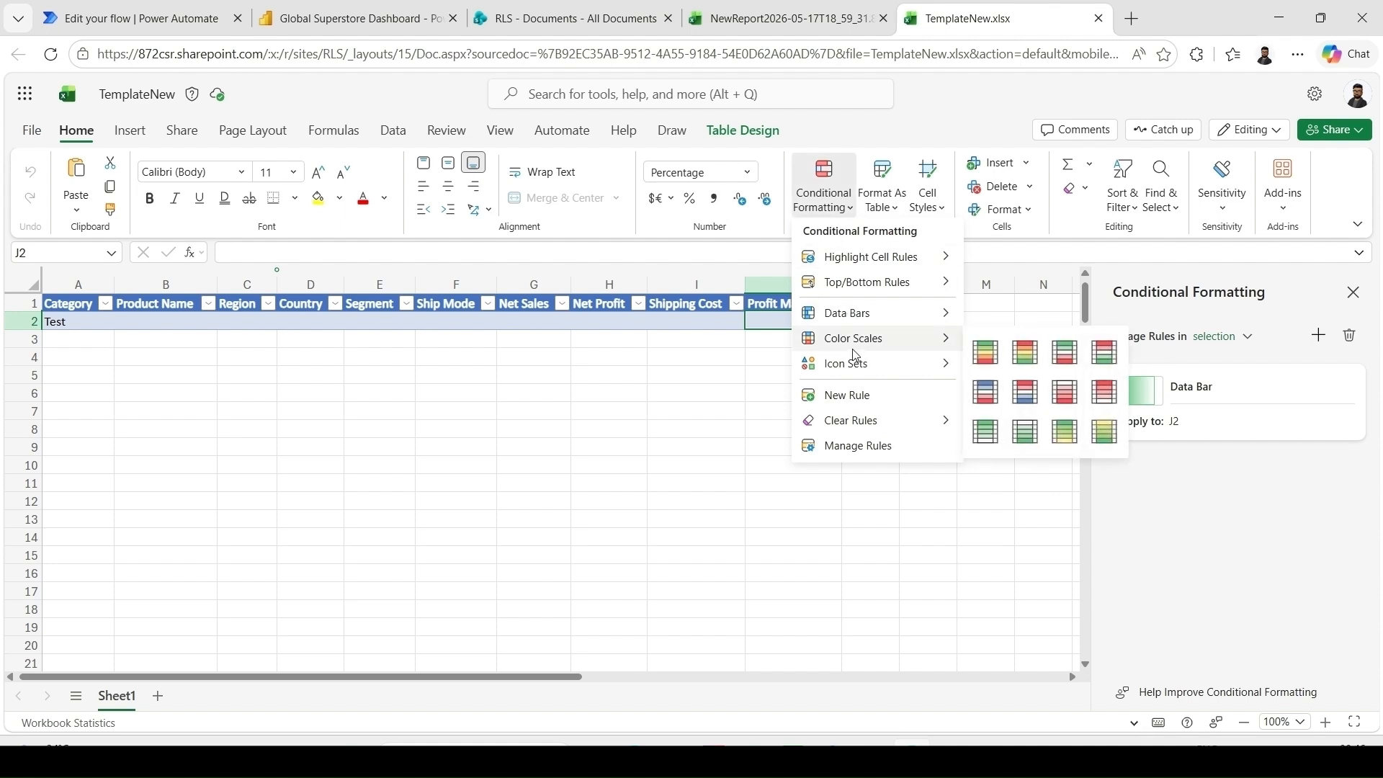
left_click(610, 322)
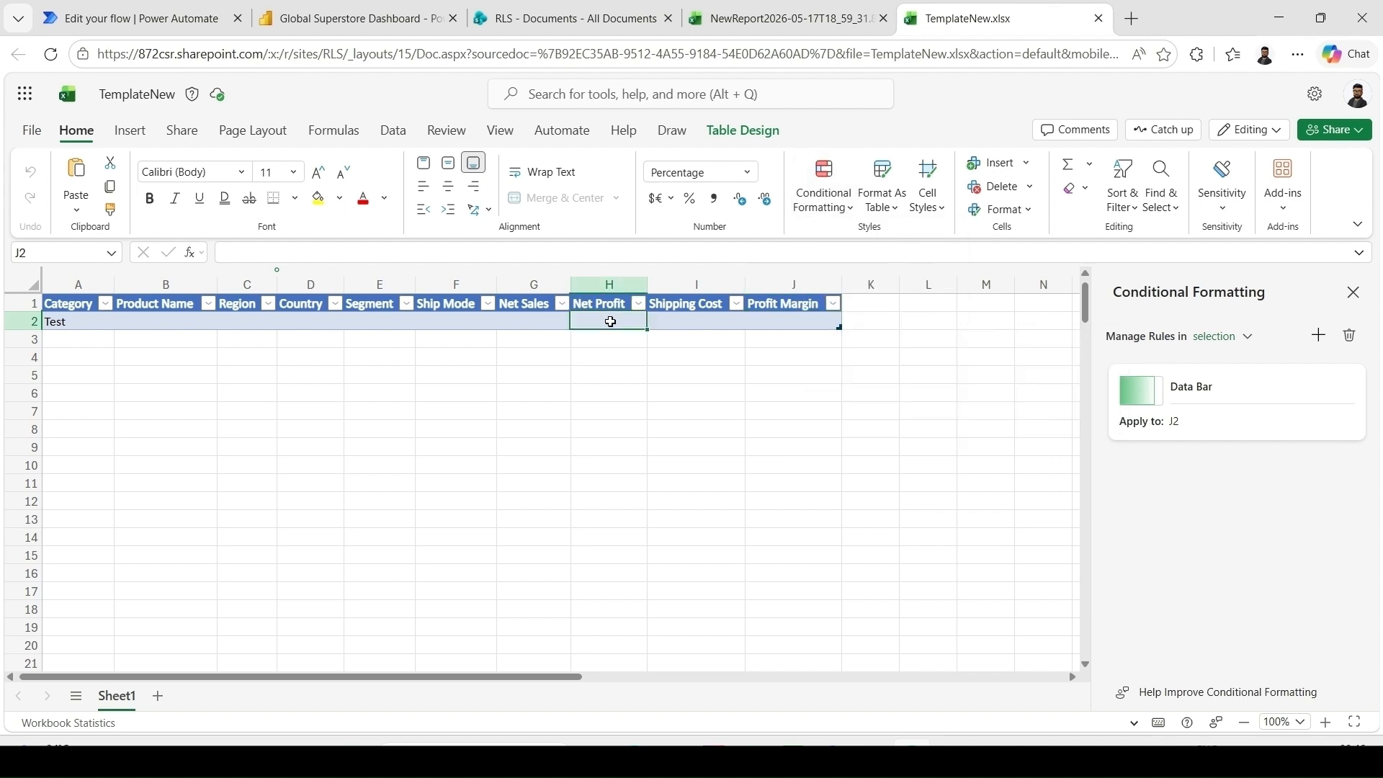
left_click(689, 320)
left_click(796, 322)
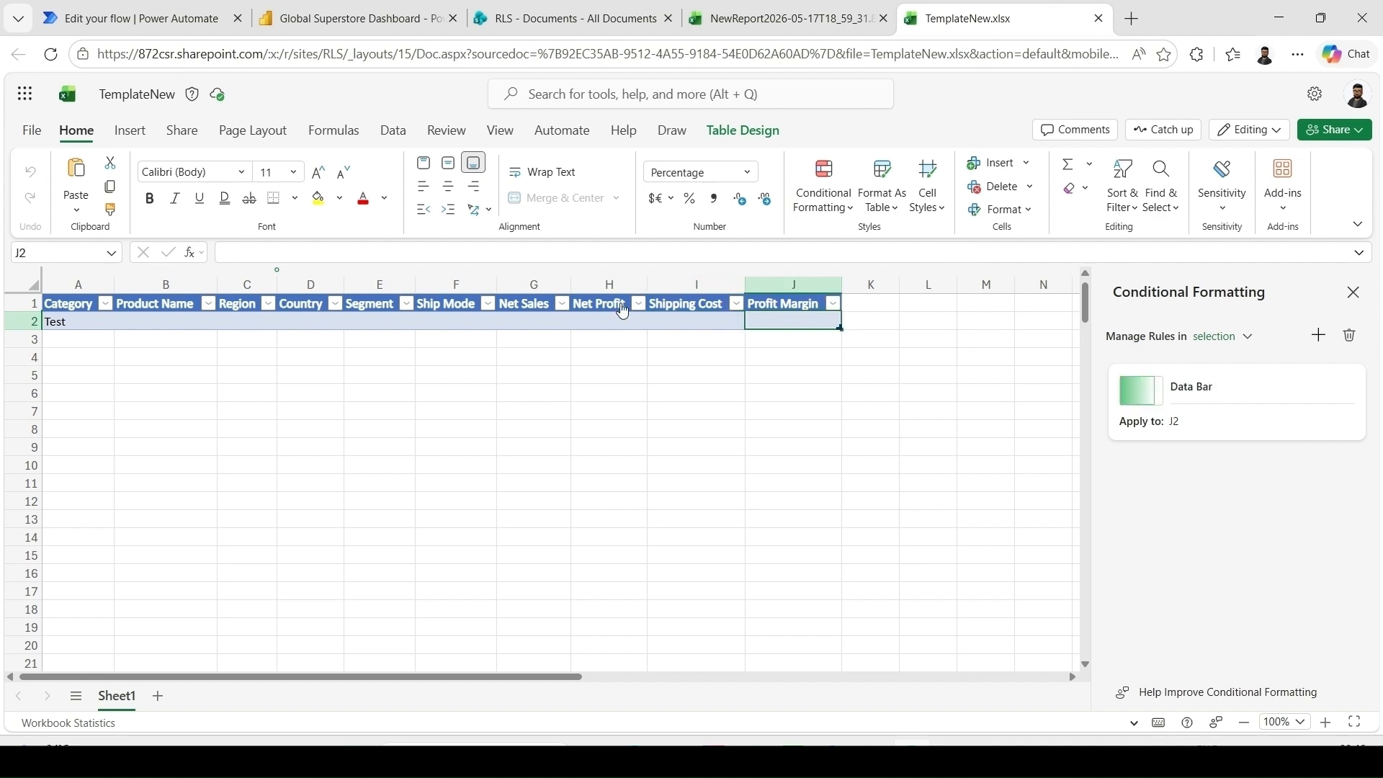
left_click(91, 322)
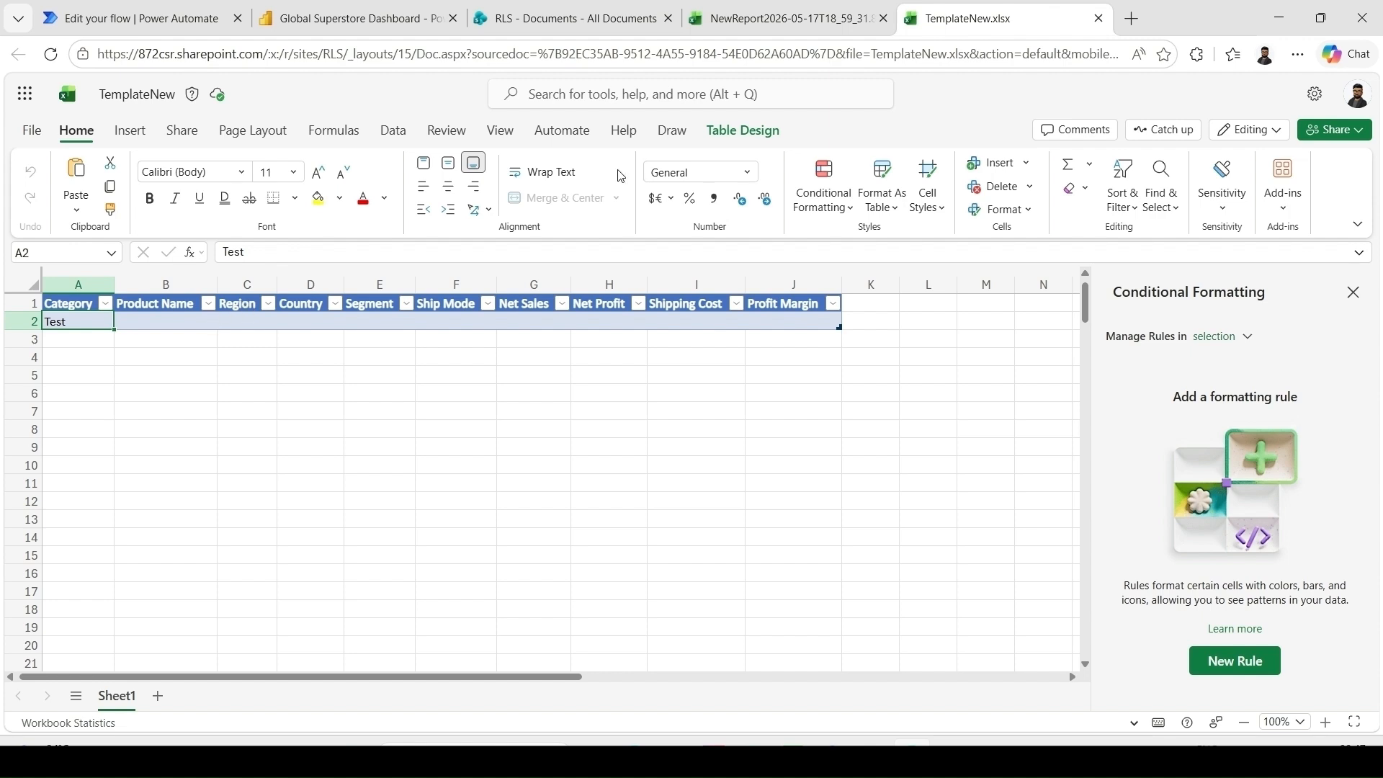
Step: Return to the flow, collapse Get file content, and examine Create file's folder path, file name expression and File Content source before collapsing it
left_click(191, 24)
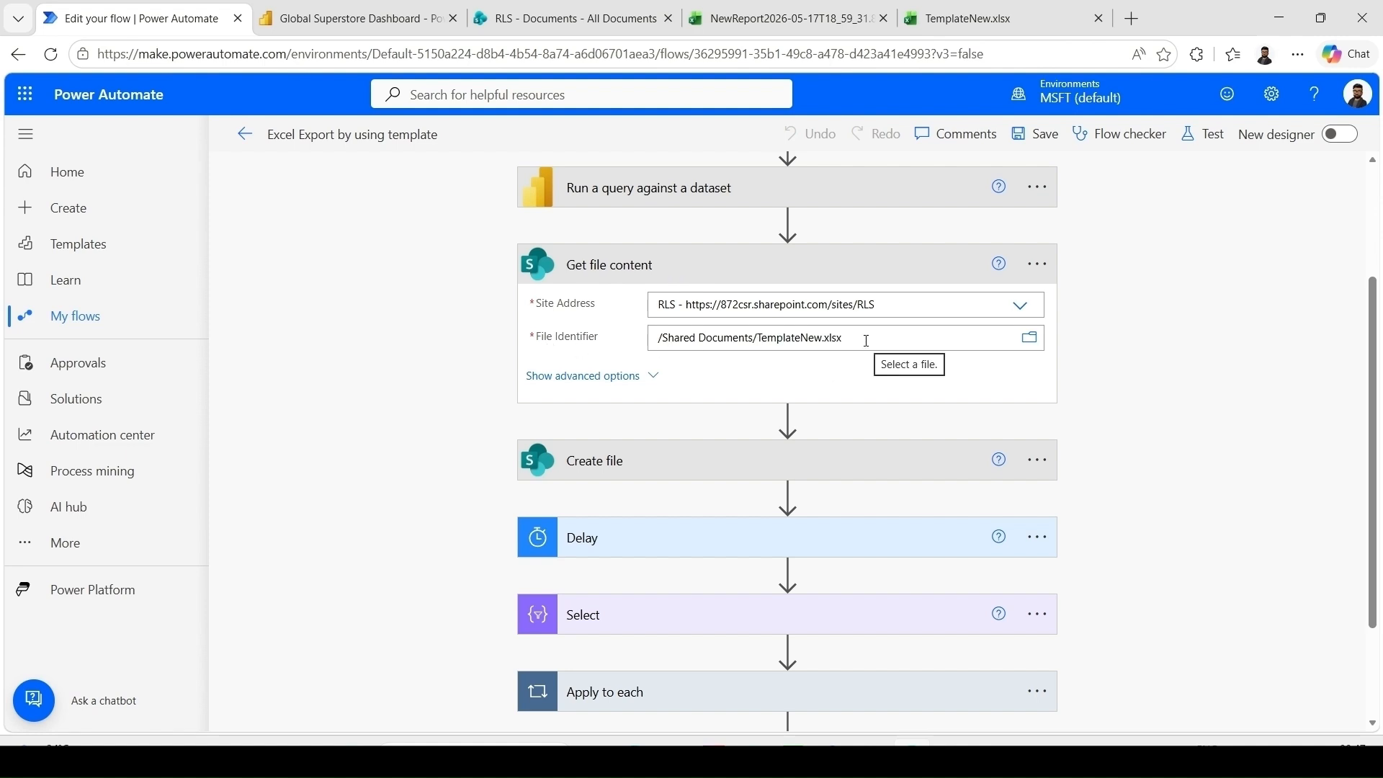
left_click(818, 279)
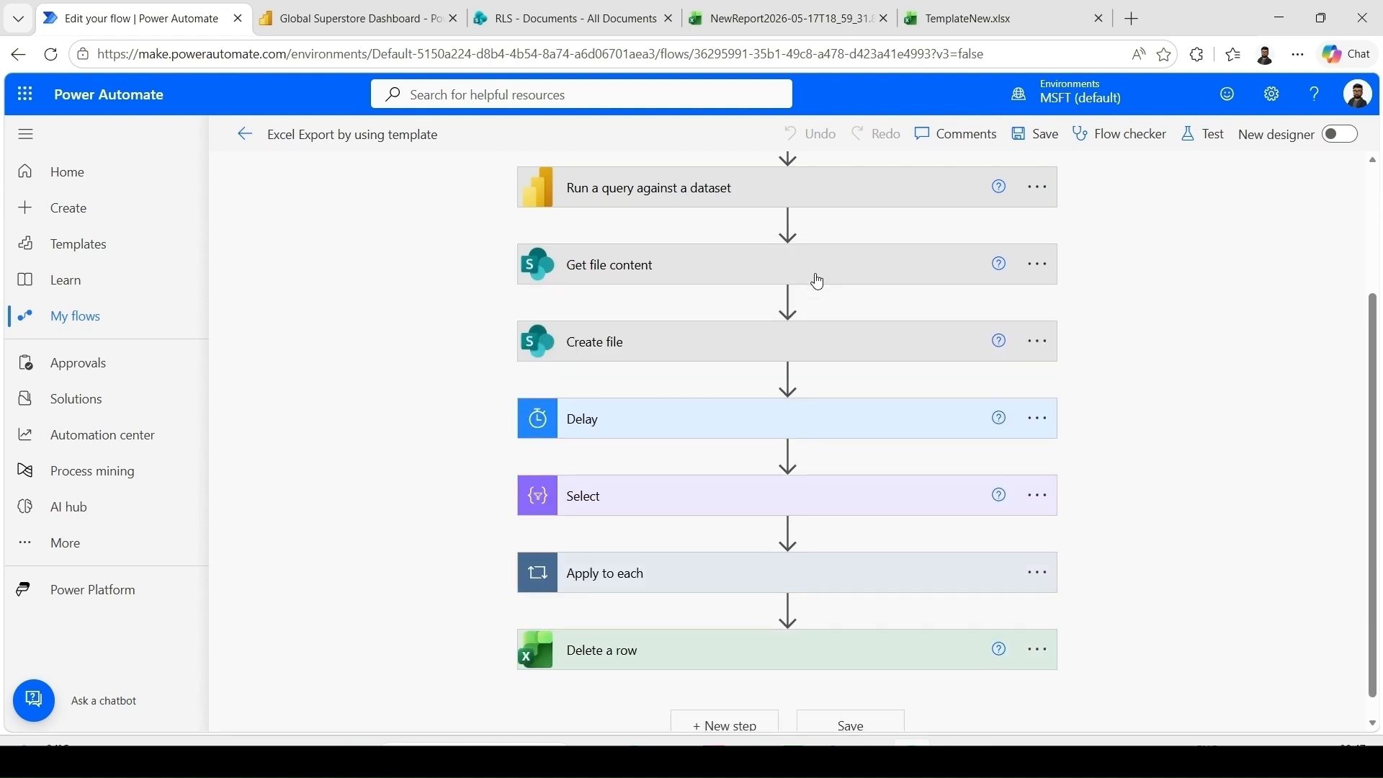
left_click(763, 351)
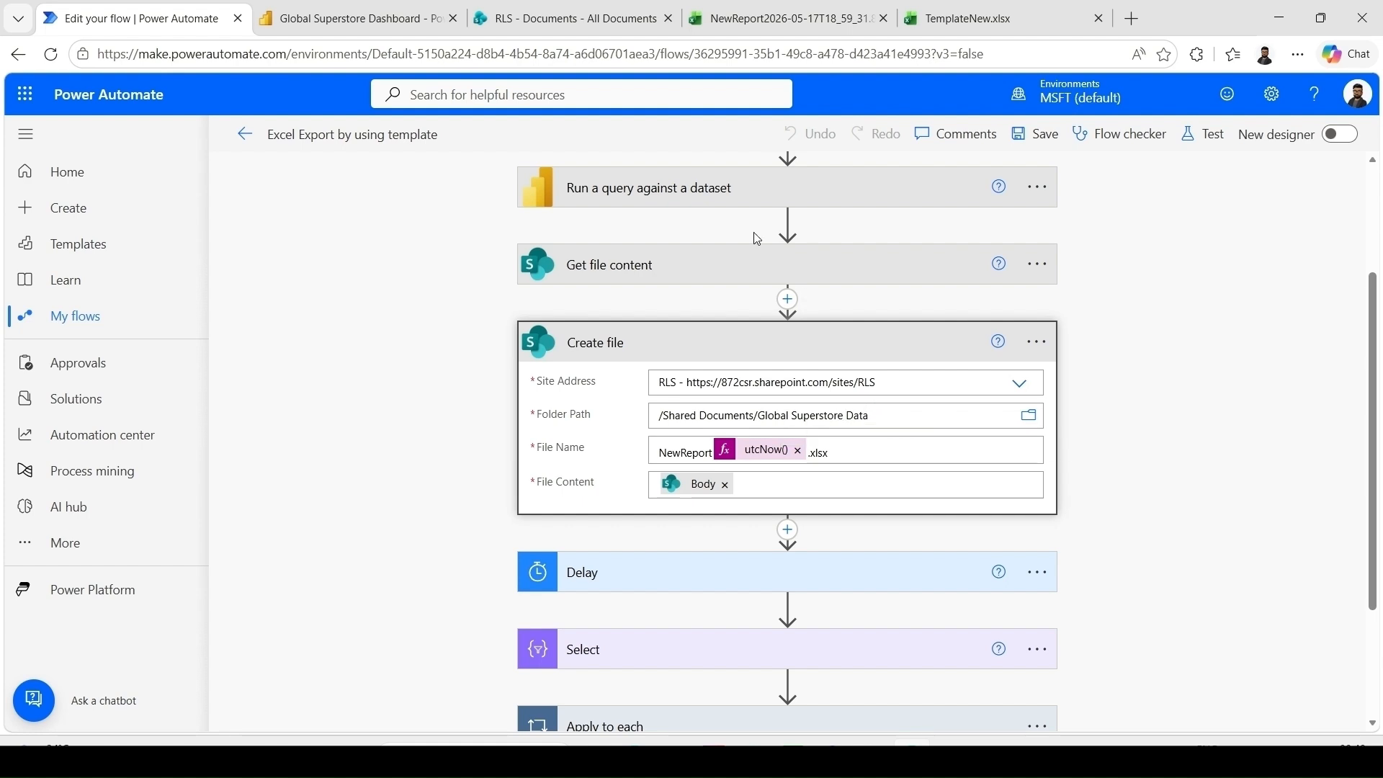
left_click(506, 9)
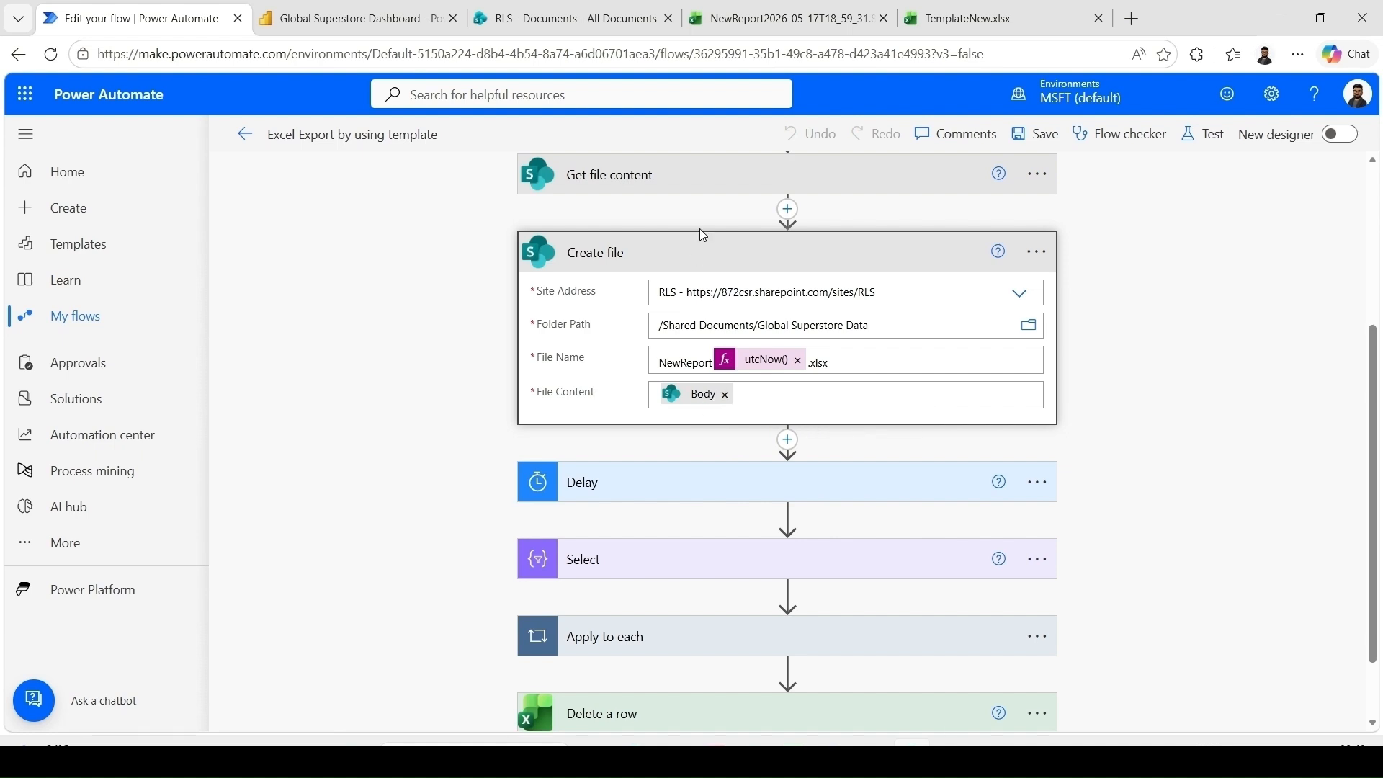
left_click(803, 390)
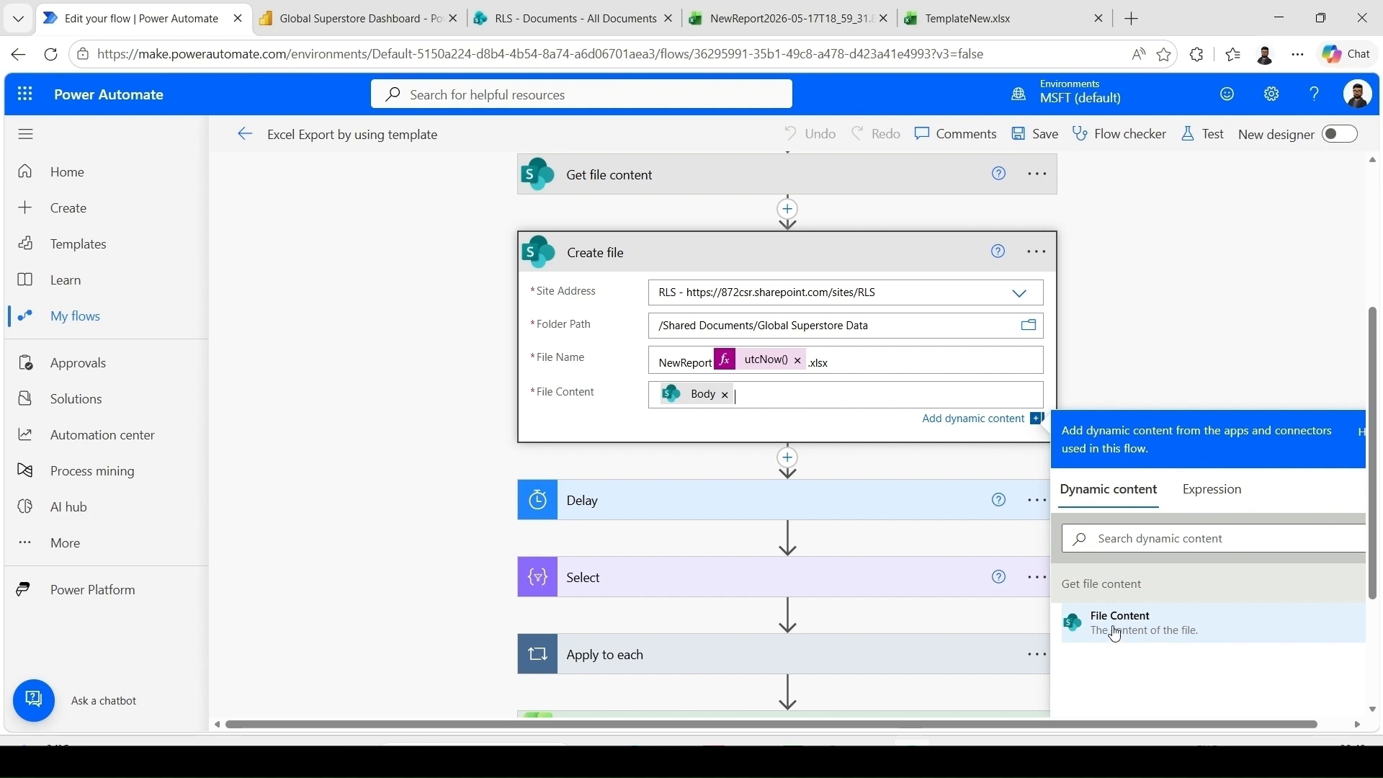
left_click(1092, 371)
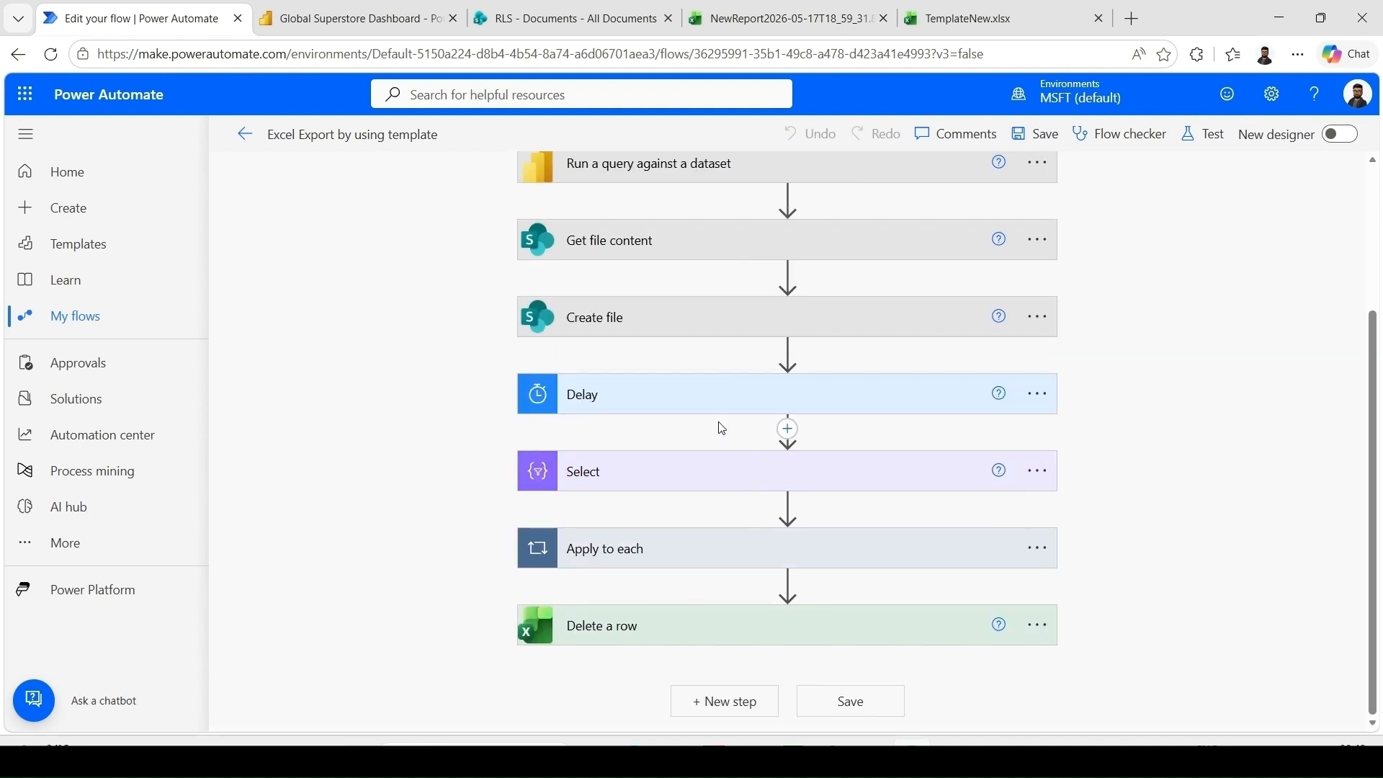
Step: Examine the Delay action's count and unit, collapse it, and expand the Select action
left_click(699, 403)
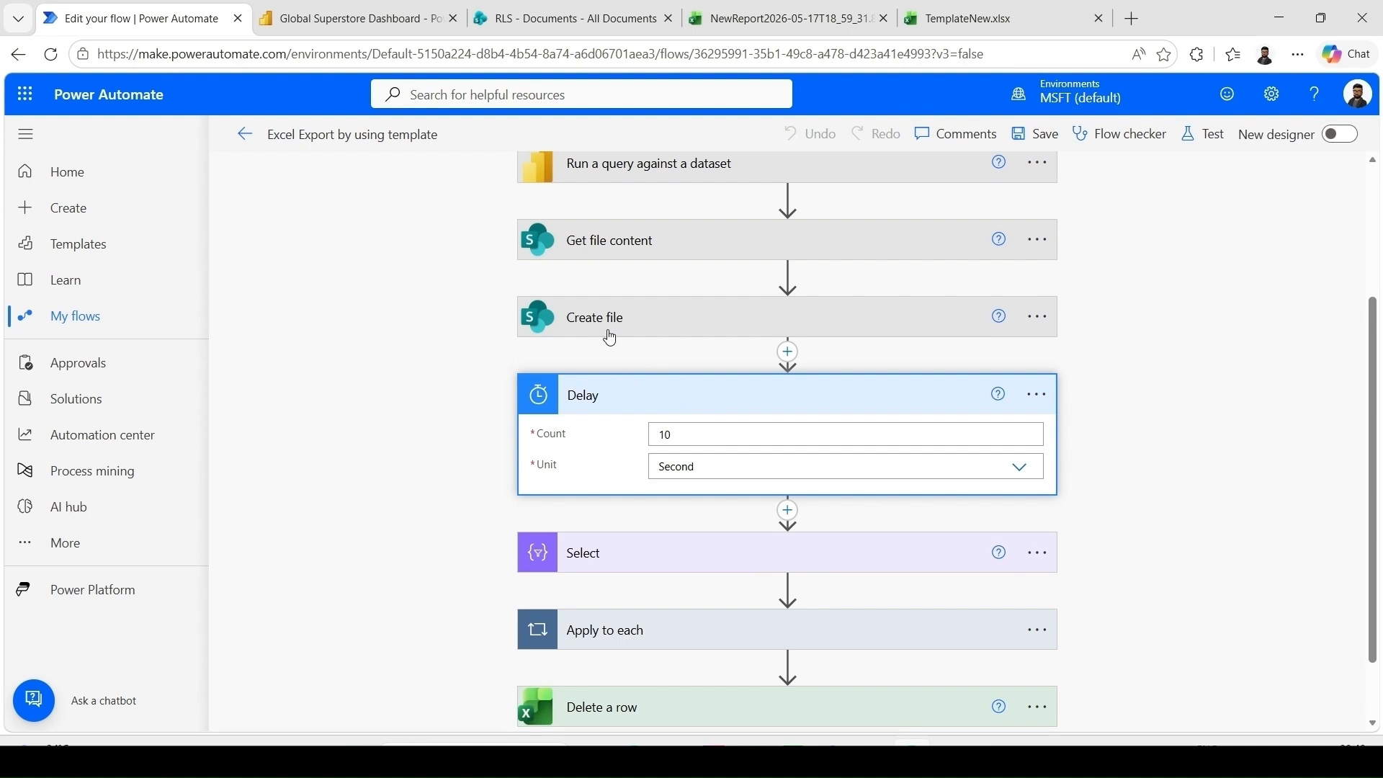
left_click(738, 407)
left_click(746, 469)
scroll(750, 425, "down", 1)
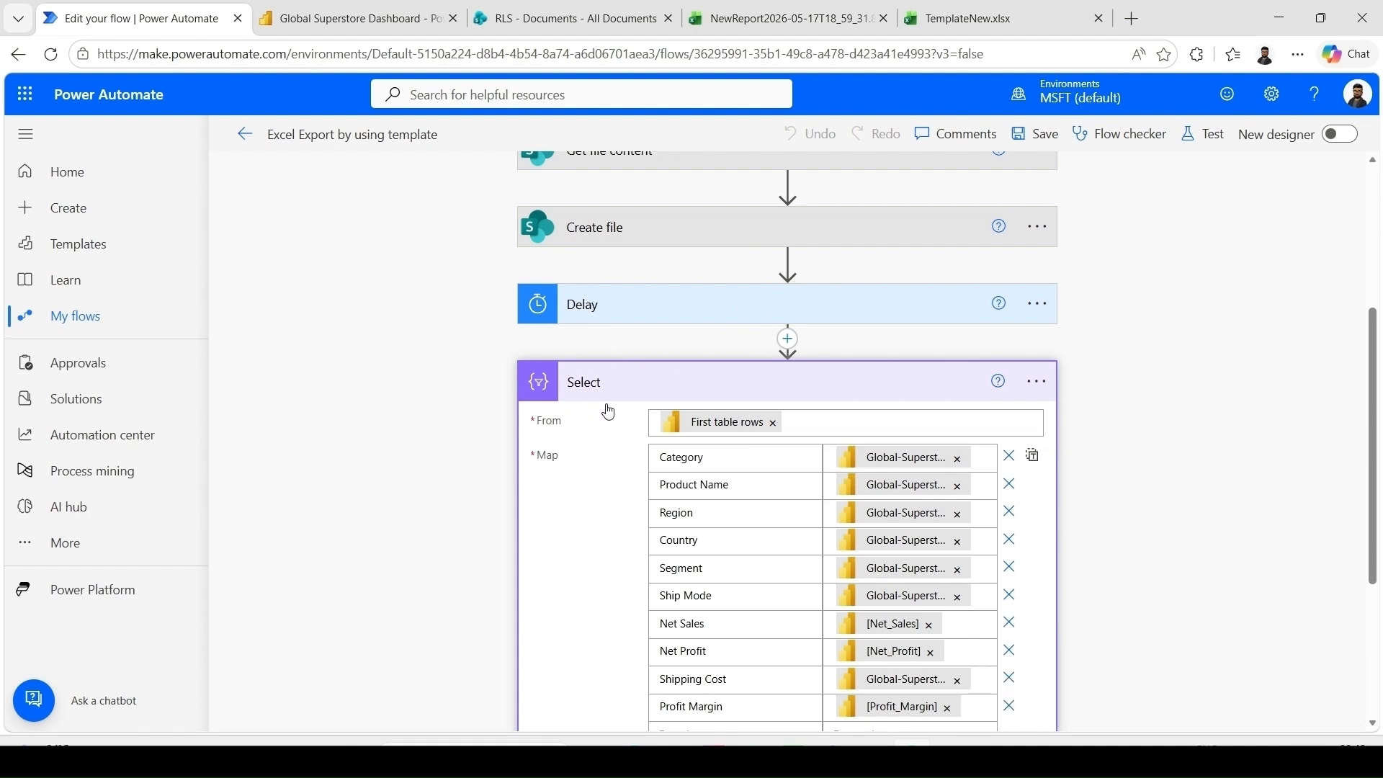
Step: Look through the dynamic content for Select's From field and locate First table rows under Run a query against a dataset
left_click(812, 424)
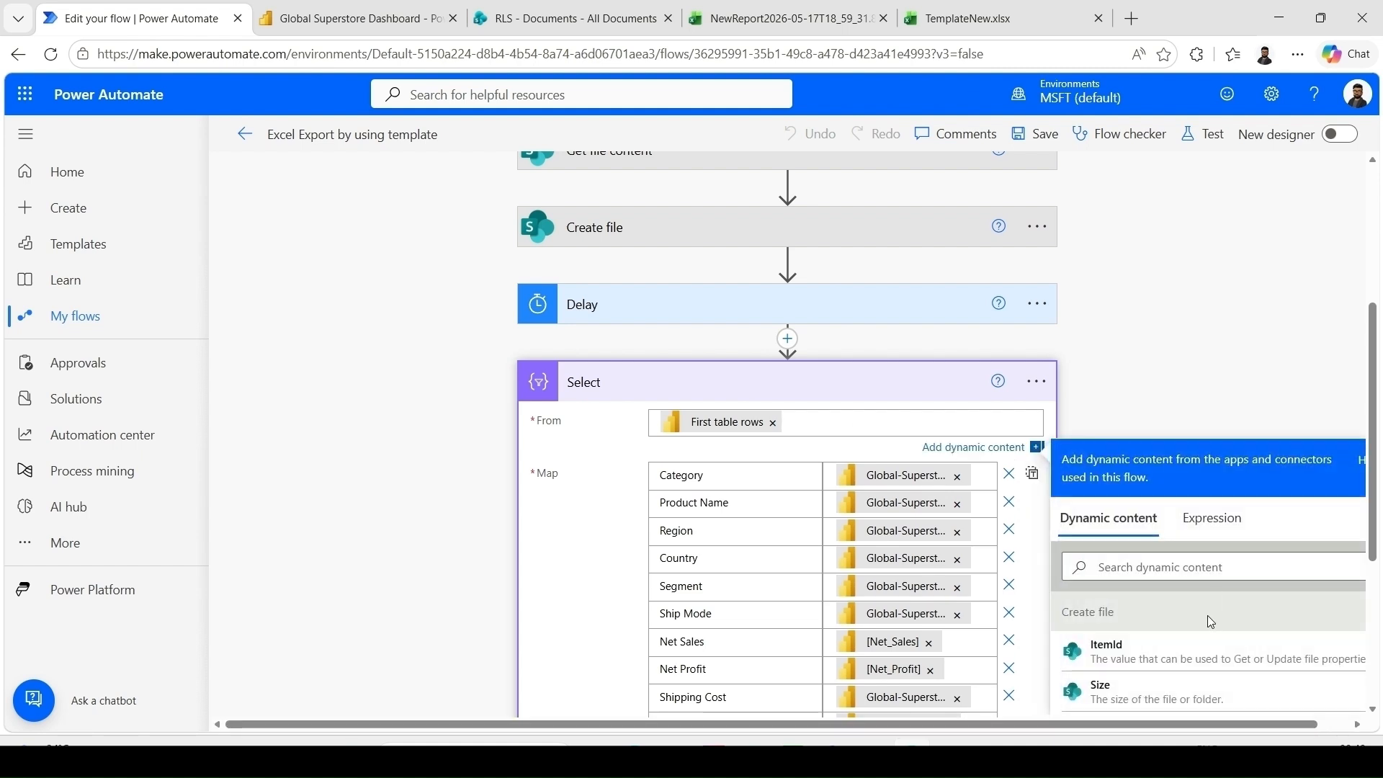
scroll(1210, 621, "down", 5)
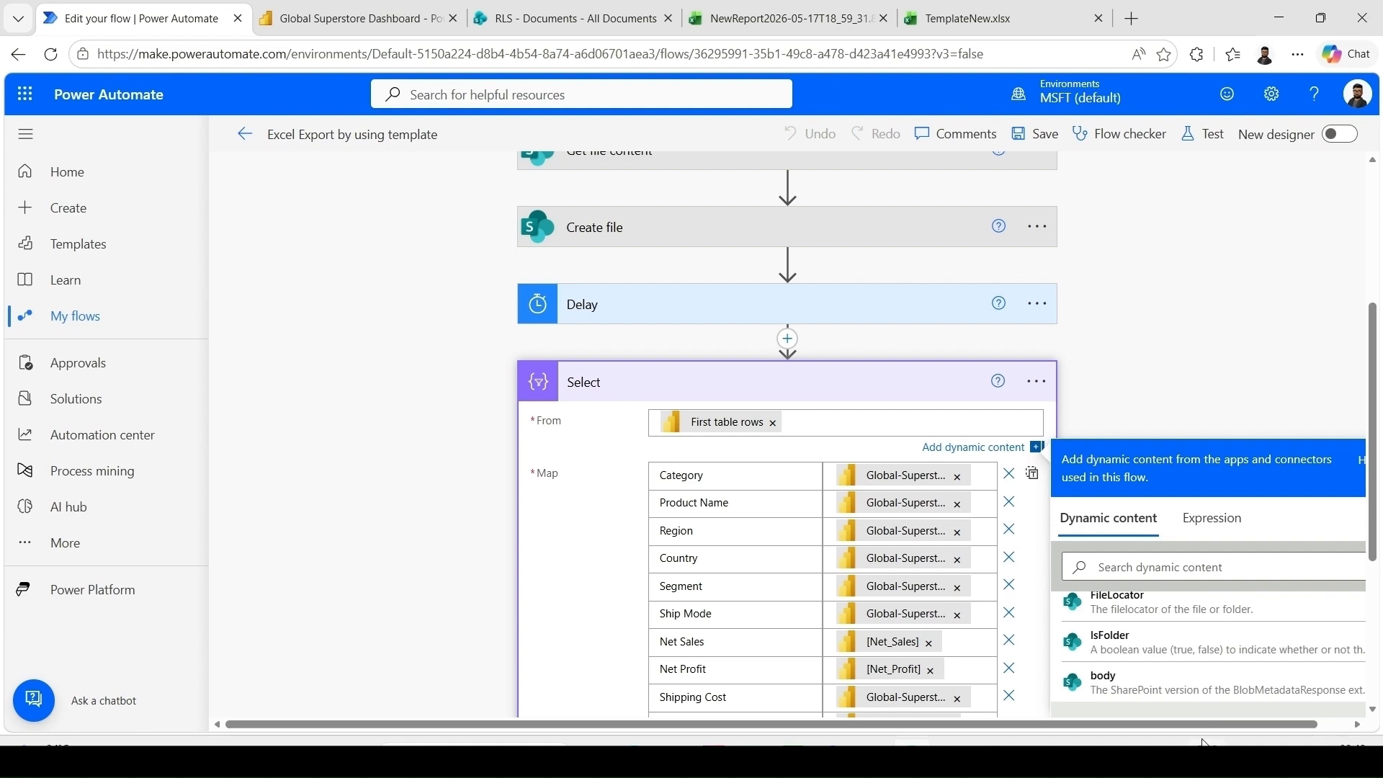
left_click_drag(1199, 726, 1282, 728)
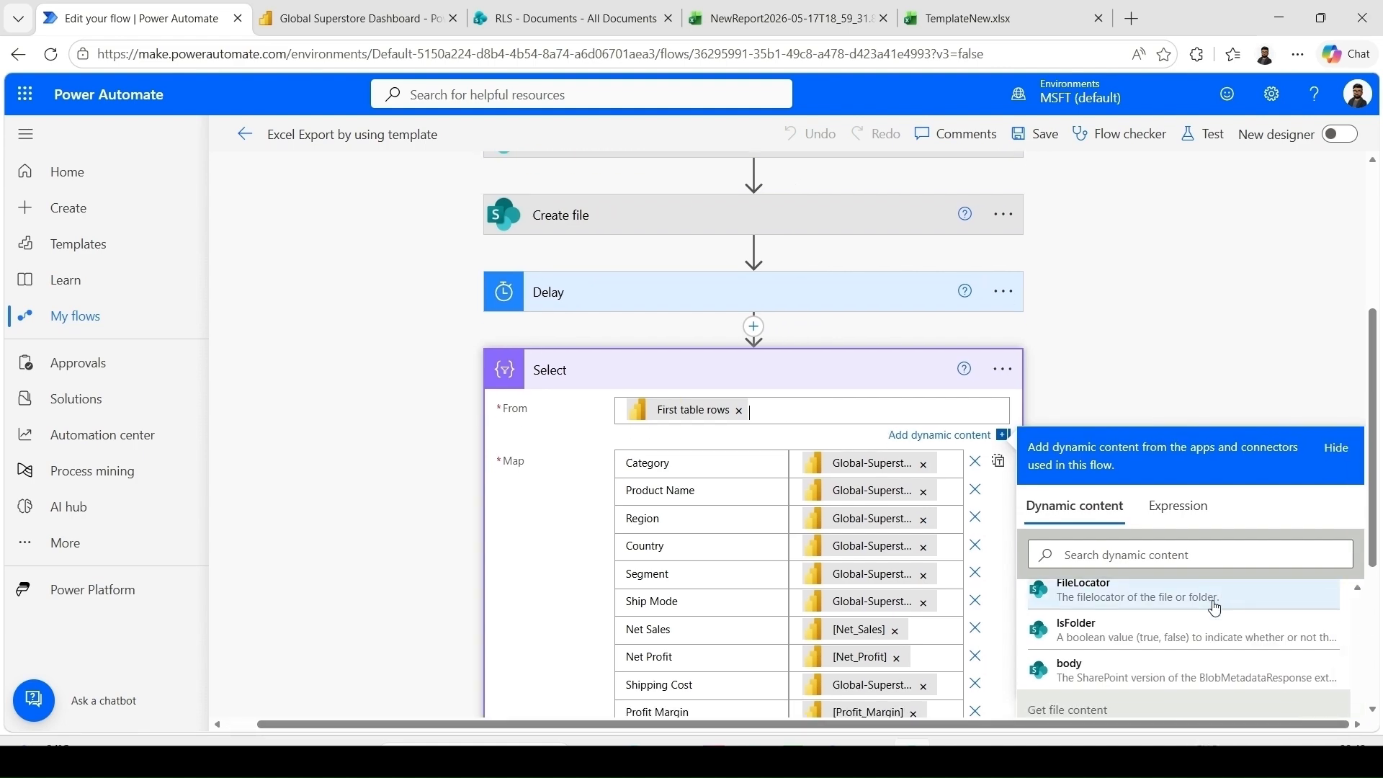
scroll(1206, 605, "down", 4)
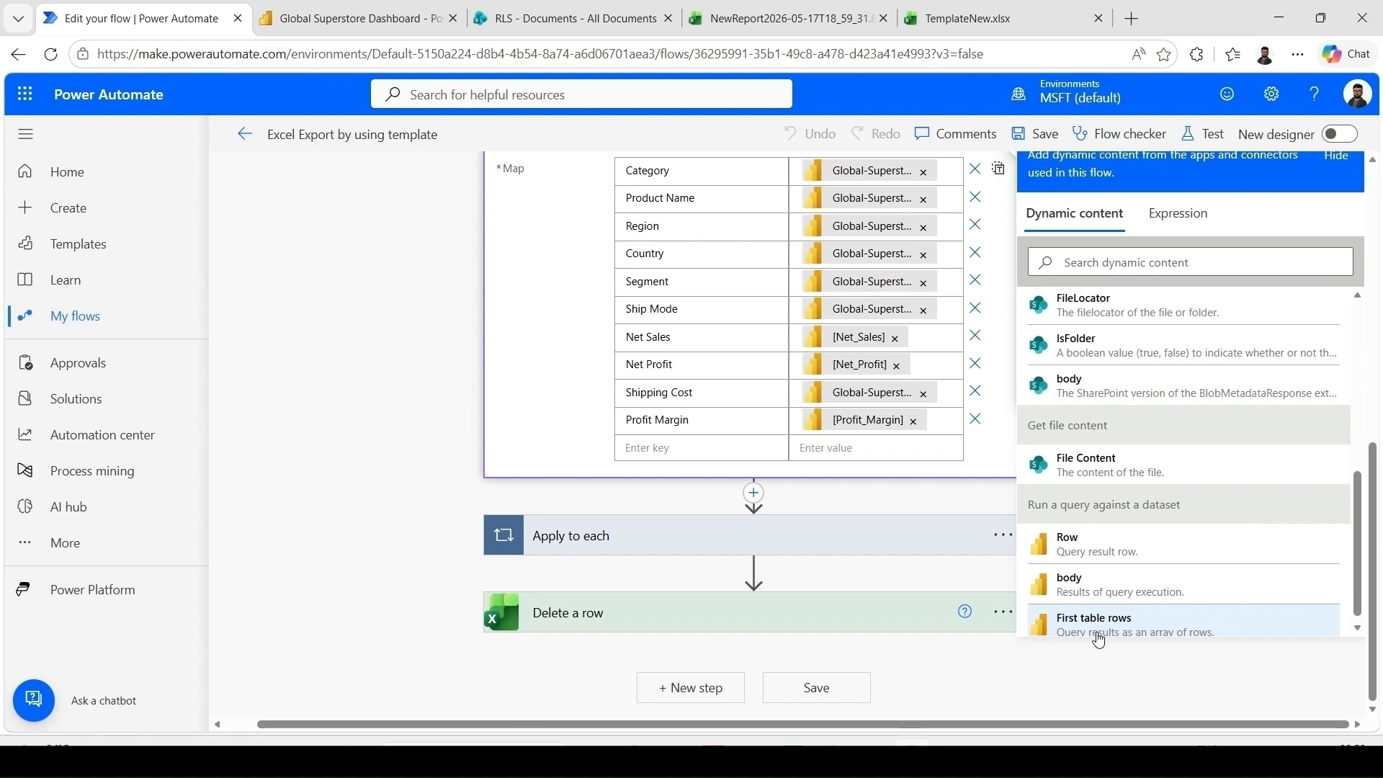
left_click(1096, 634)
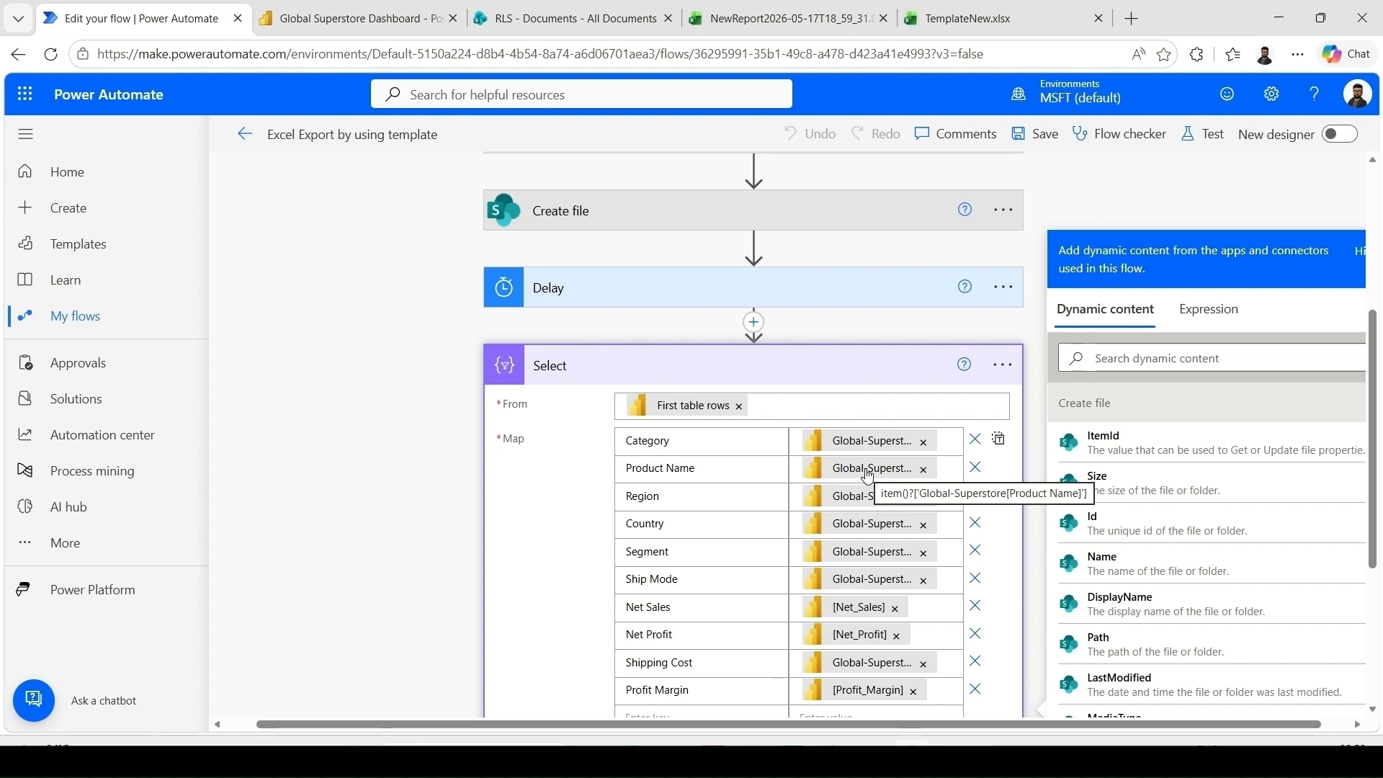
Step: Review the column-to-value mappings in the Select action's Map, from Category to Profit Margin, and collapse the action
scroll(867, 473, "down", 3)
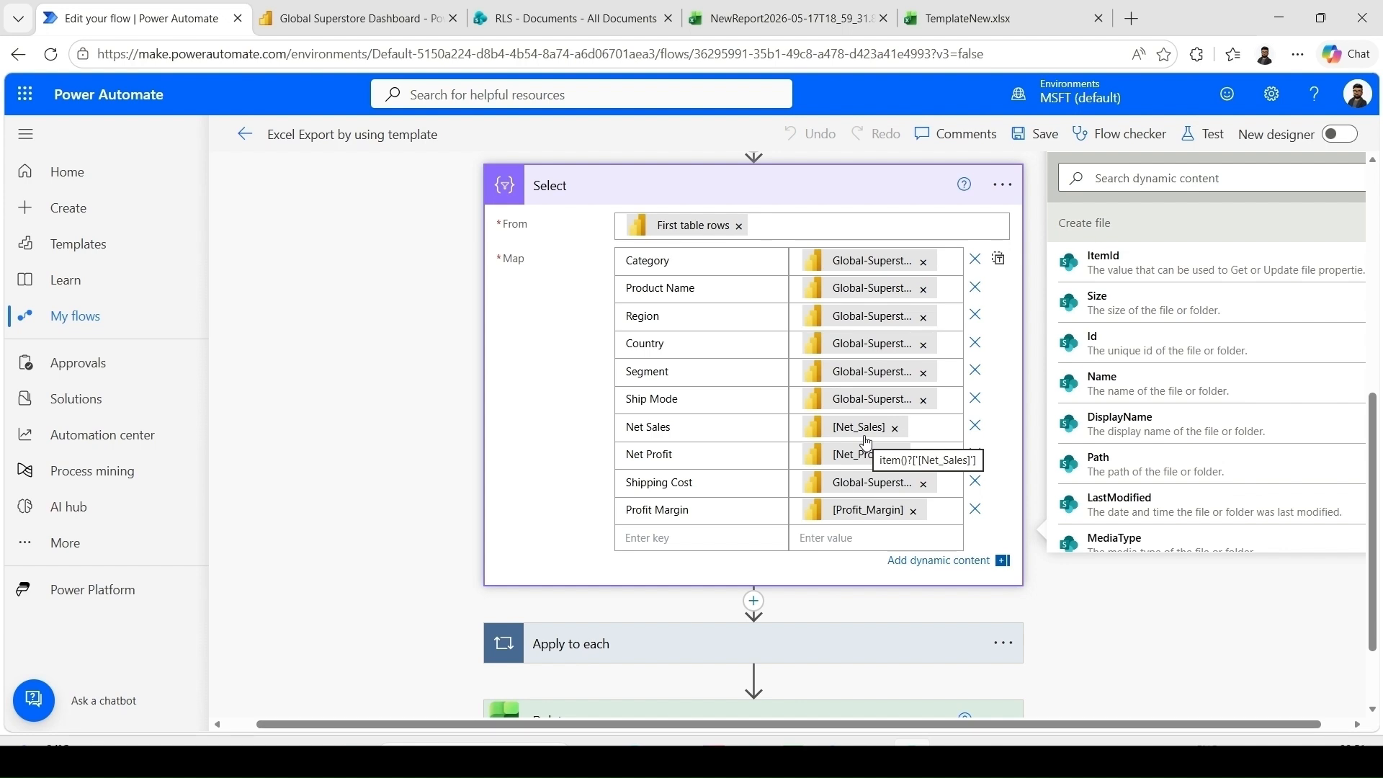
scroll(771, 271, "up", 1)
left_click(771, 271)
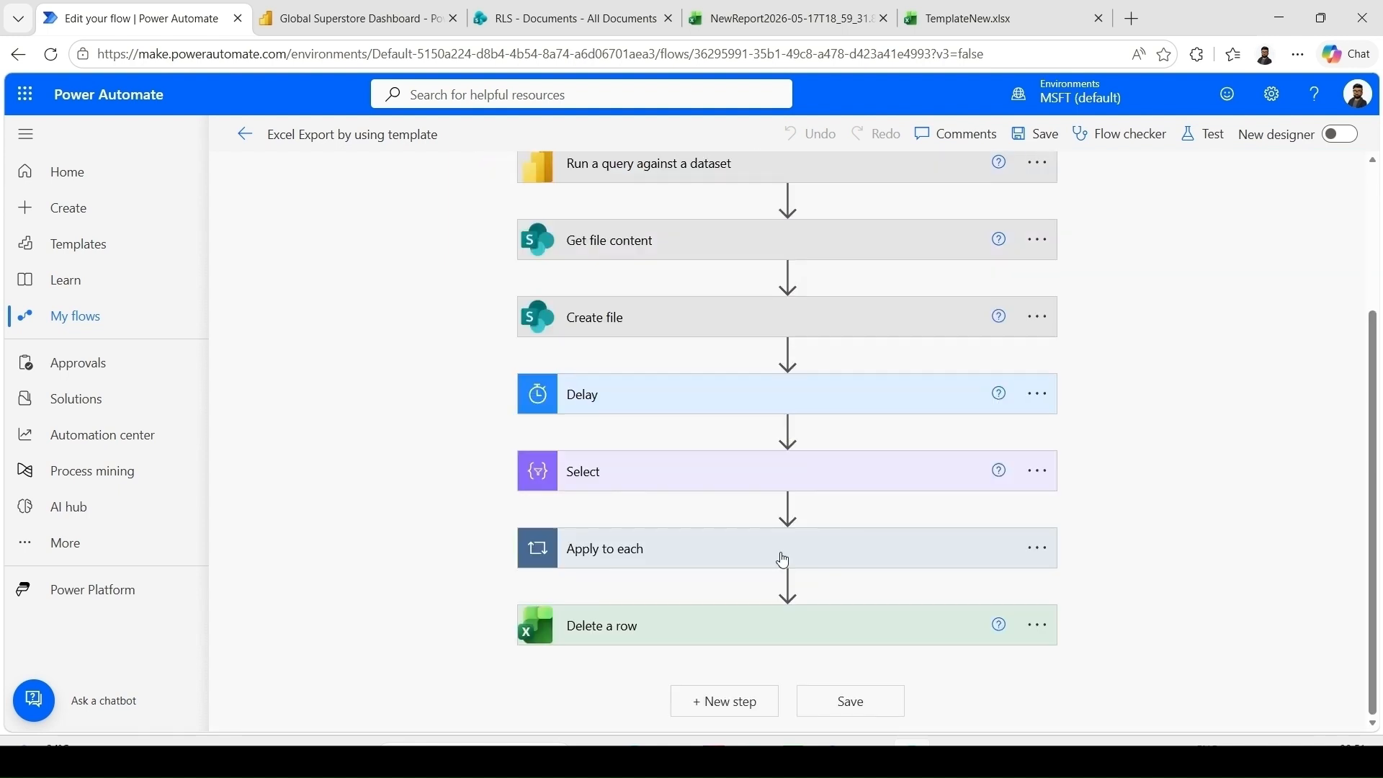
Step: Expand Apply to each and inspect the dynamic content available for its input from previous steps
left_click(823, 553)
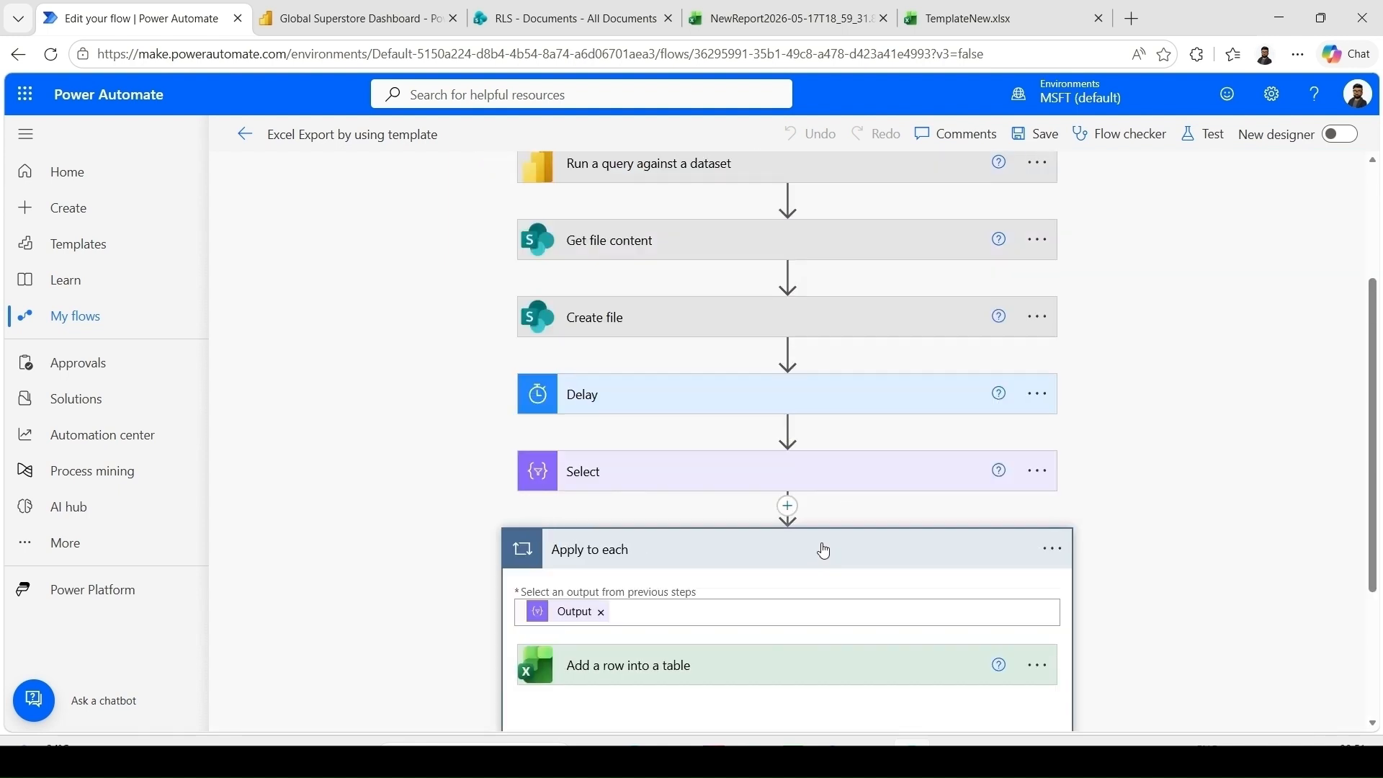
scroll(823, 551, "down", 3)
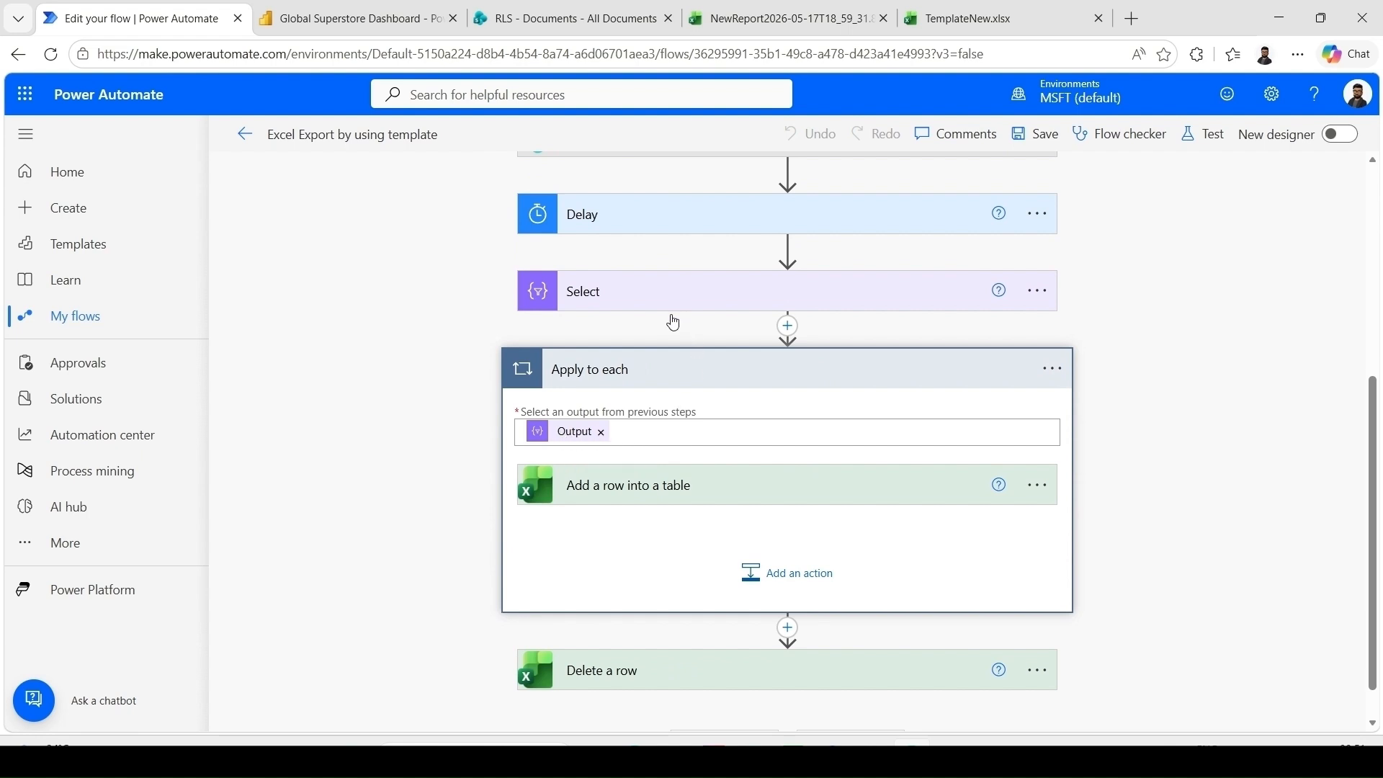
left_click(672, 437)
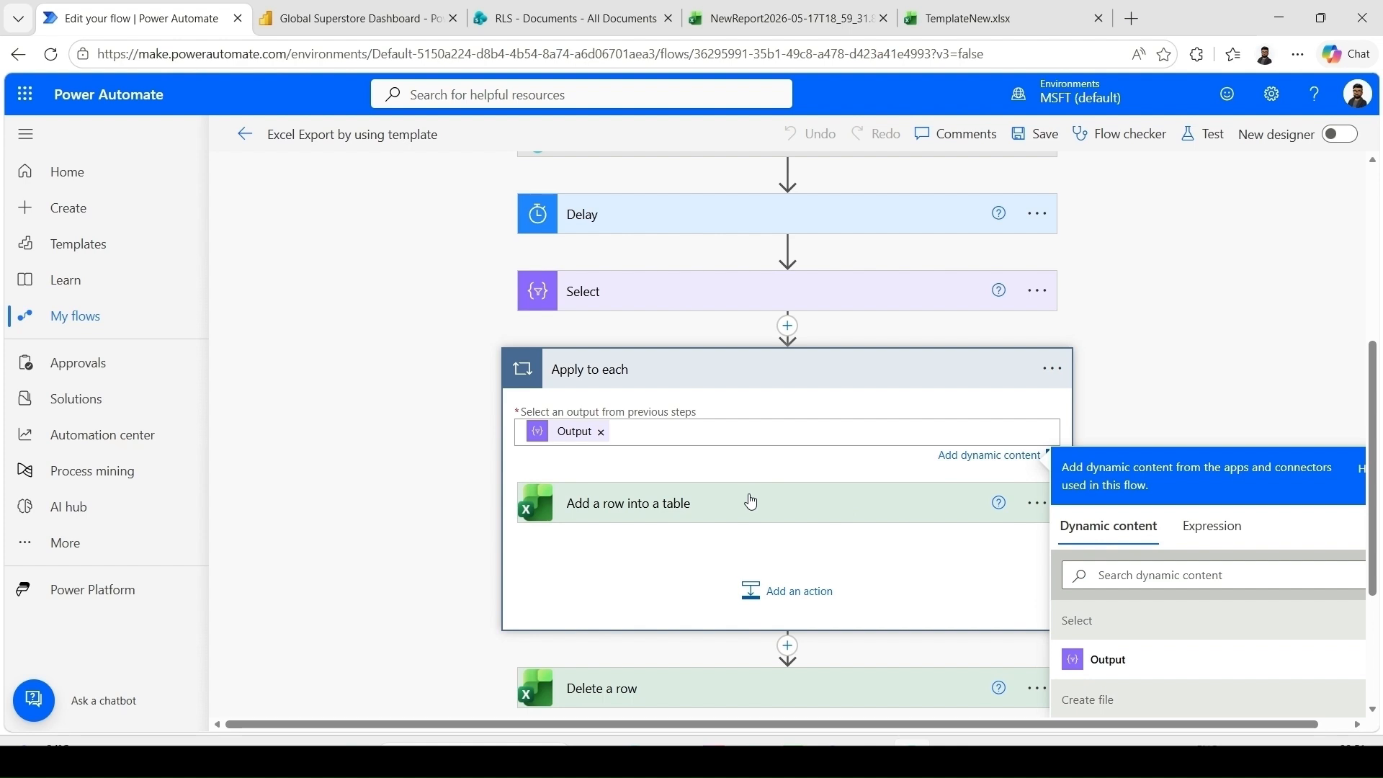
Step: Expand Add a row into a table and check the available Location and Document Library options, keeping Group - RLS and Documents
left_click(681, 516)
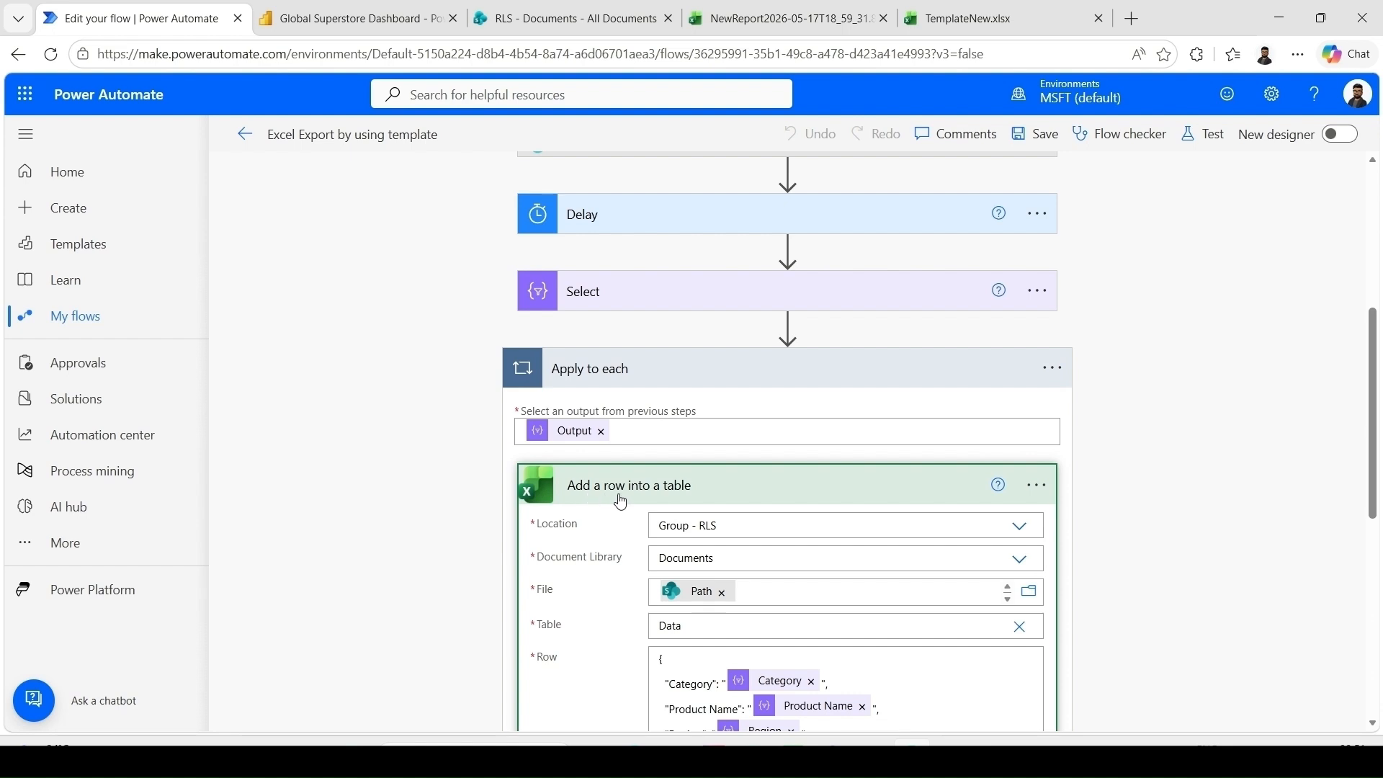
scroll(682, 501, "down", 1)
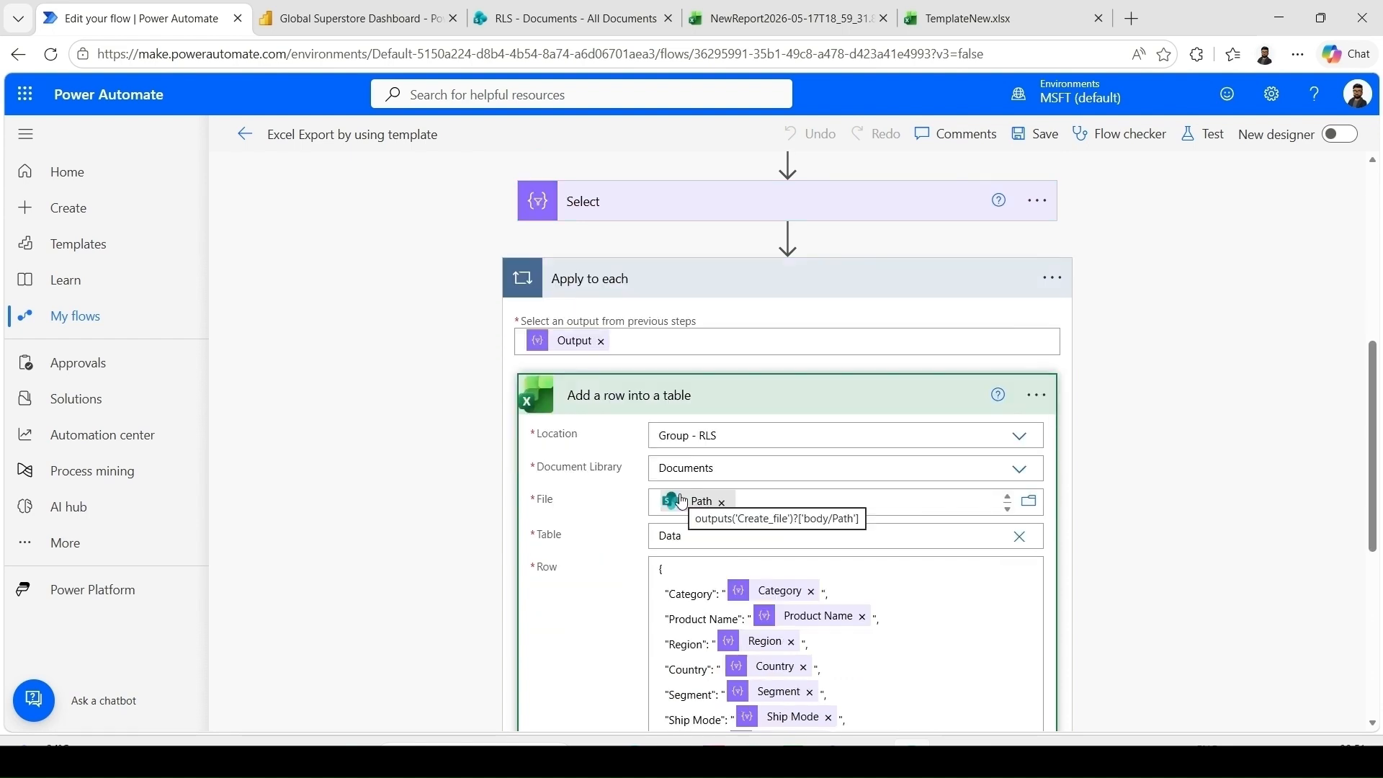
scroll(682, 500, "down", 1)
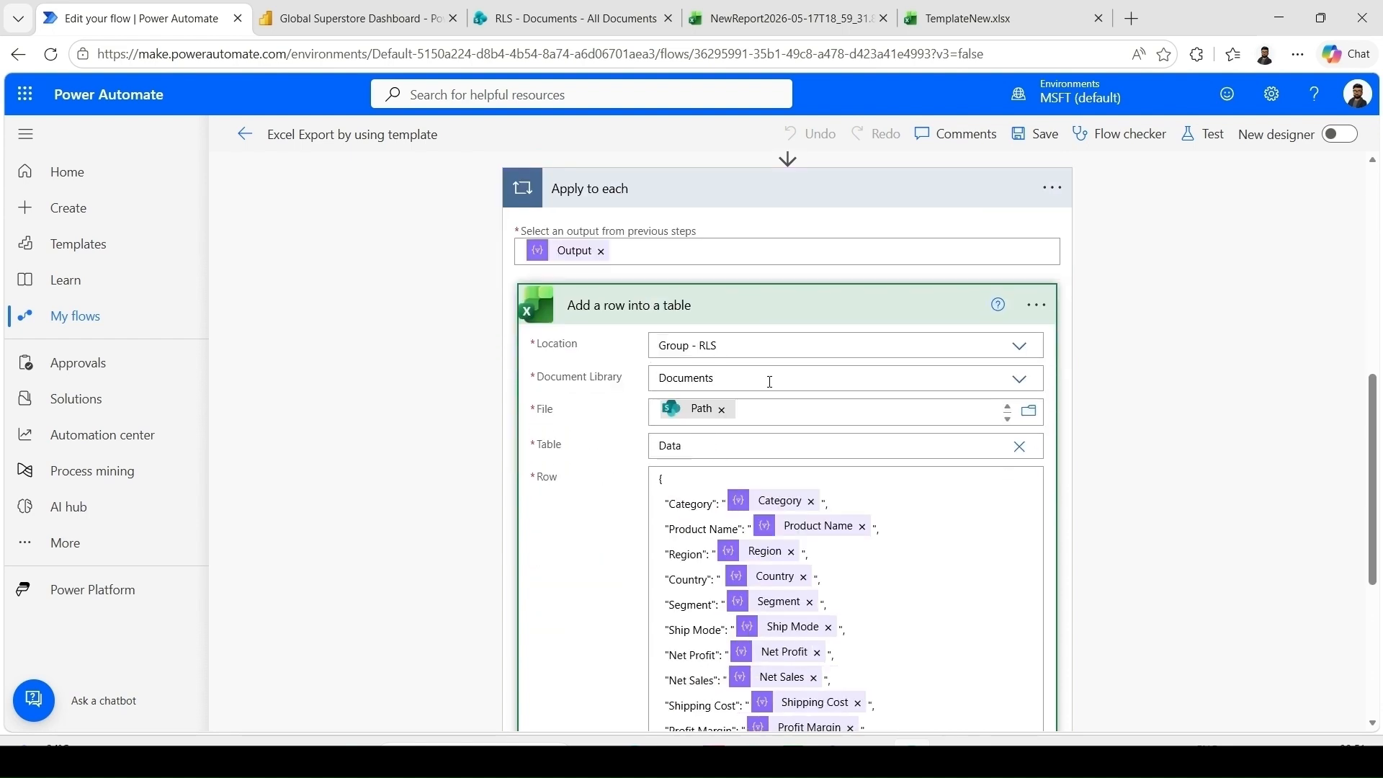
left_click(1022, 347)
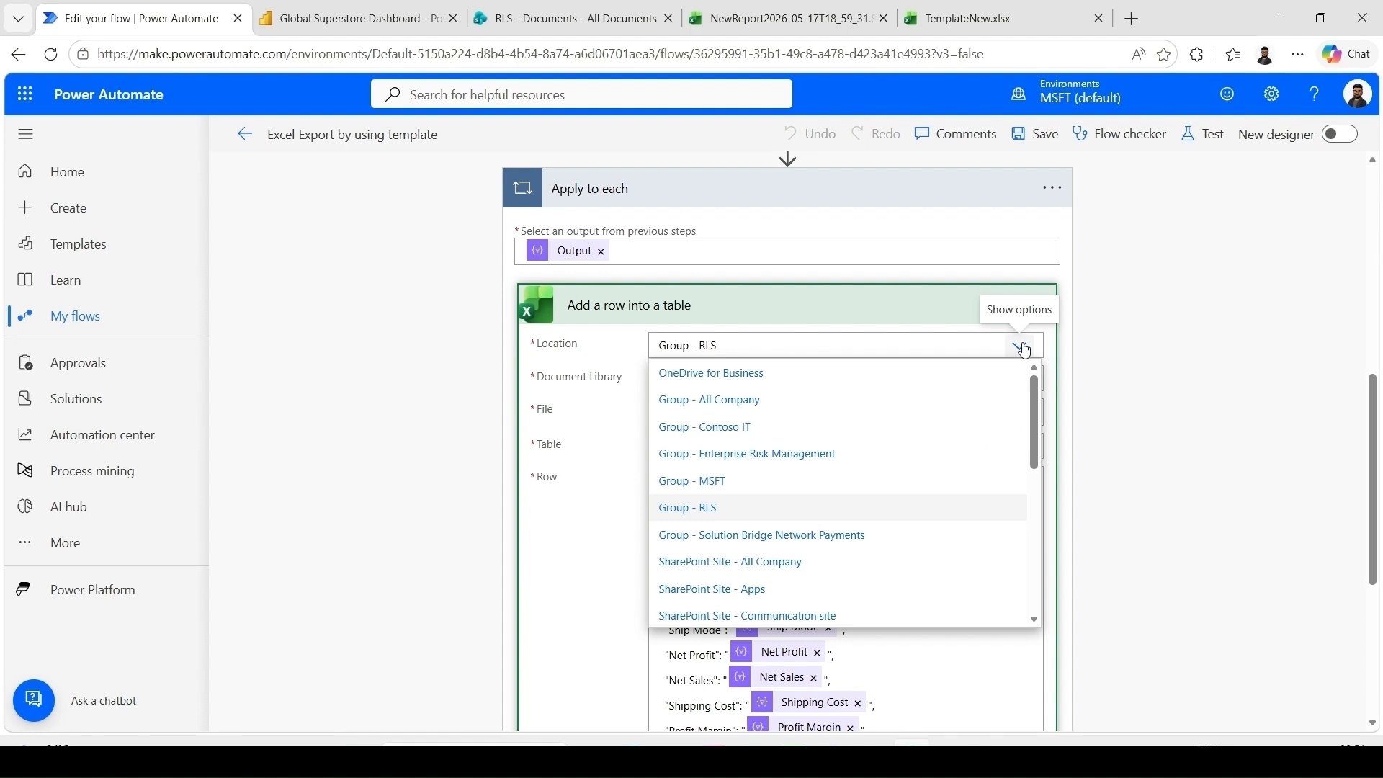
left_click(1022, 347)
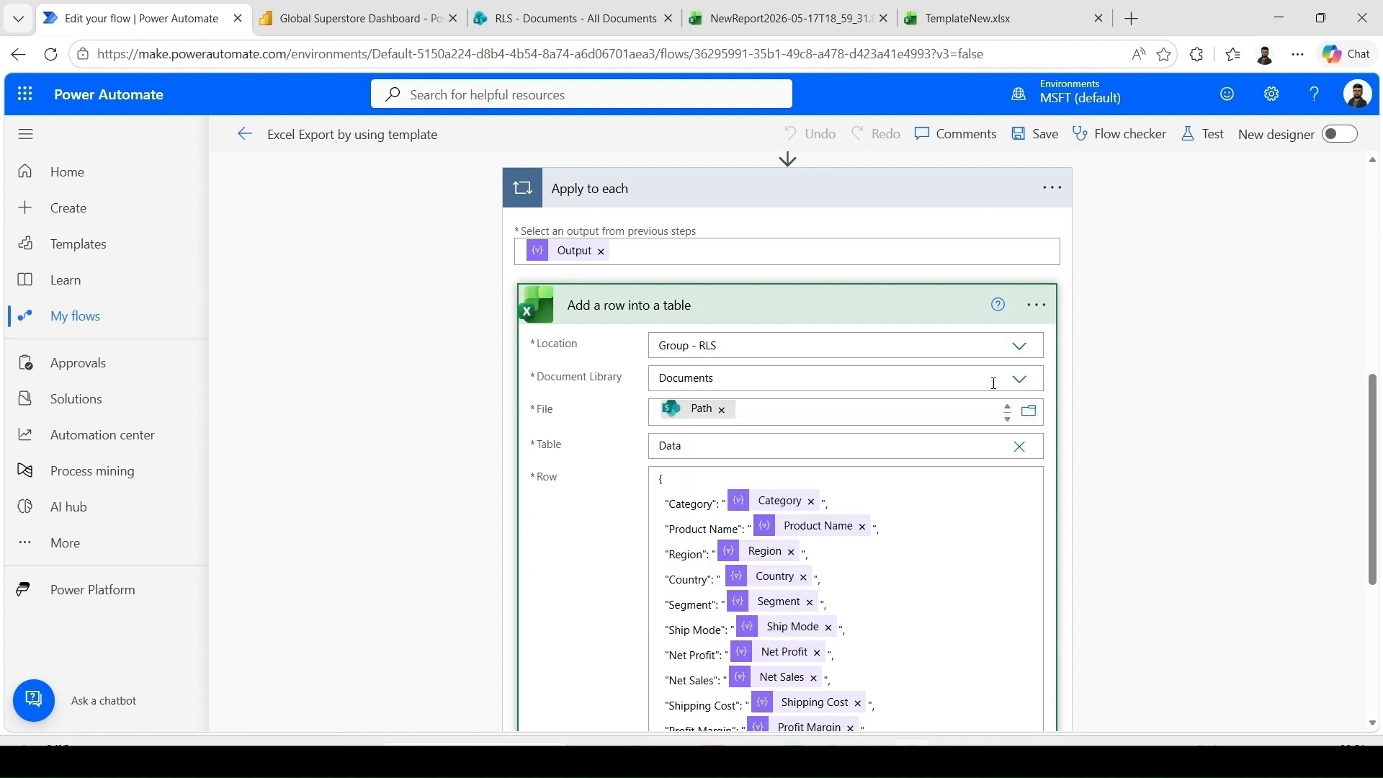
left_click(1021, 382)
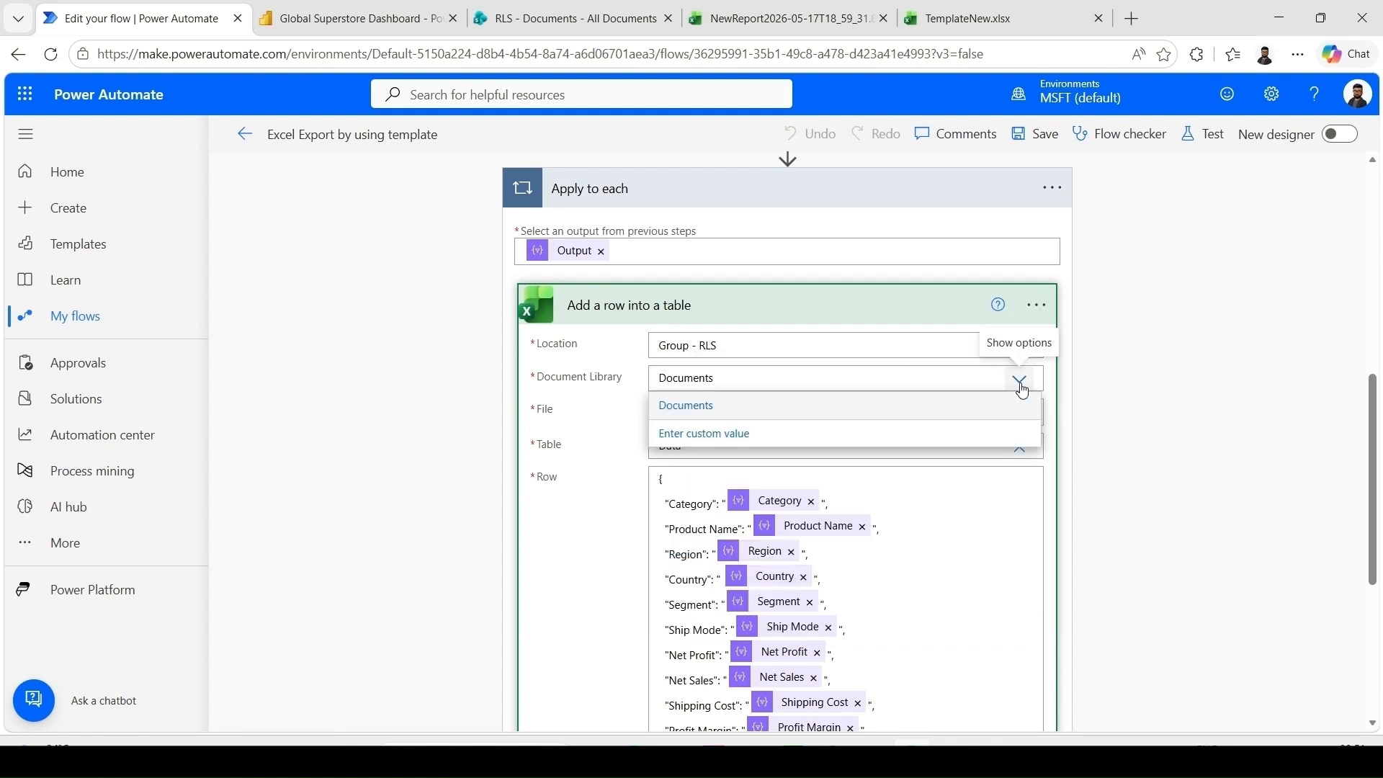
left_click(780, 410)
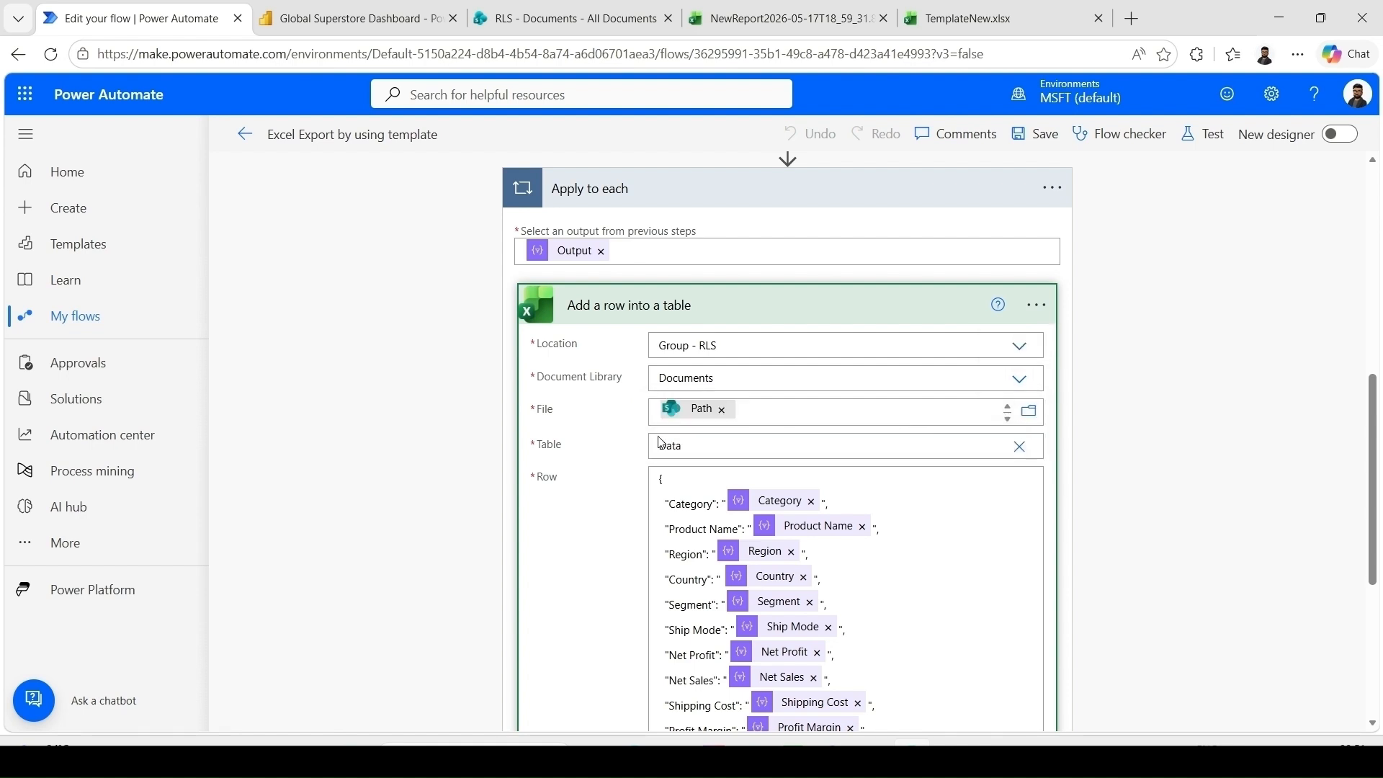
Step: Search the File field's dynamic content for "pat" to find Create file's Path, and clear the search
left_click(786, 416)
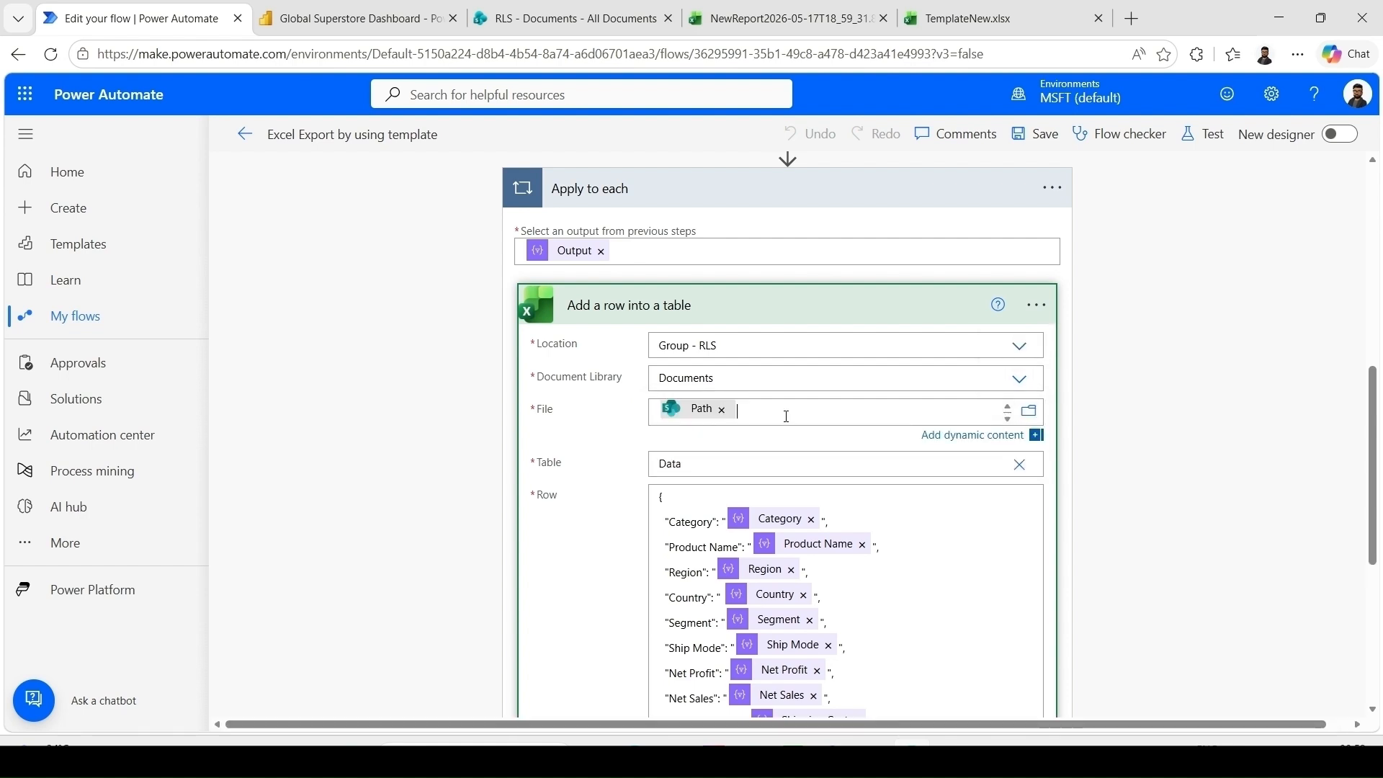
left_click(1128, 554)
type("pat")
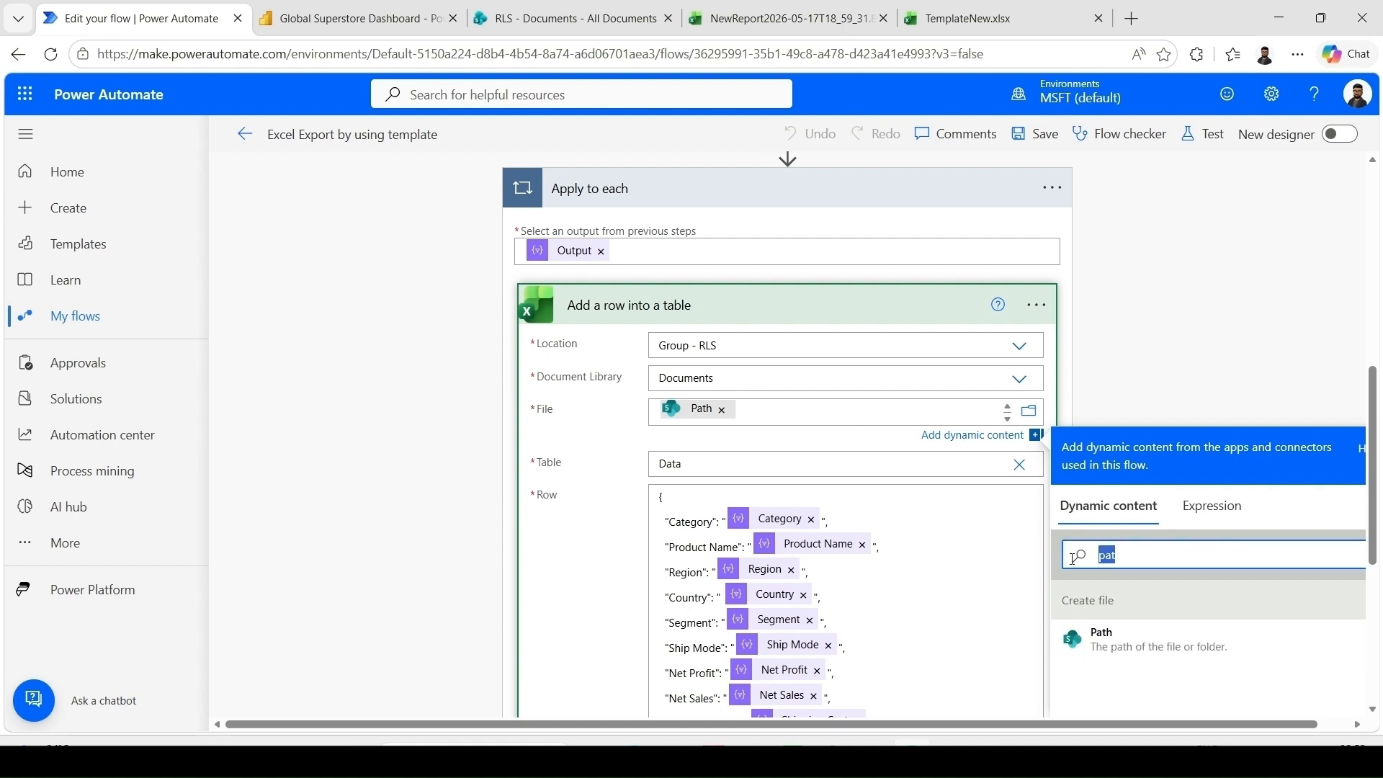
key("BackSpace")
key("BackSpace")
key("BackSpace")
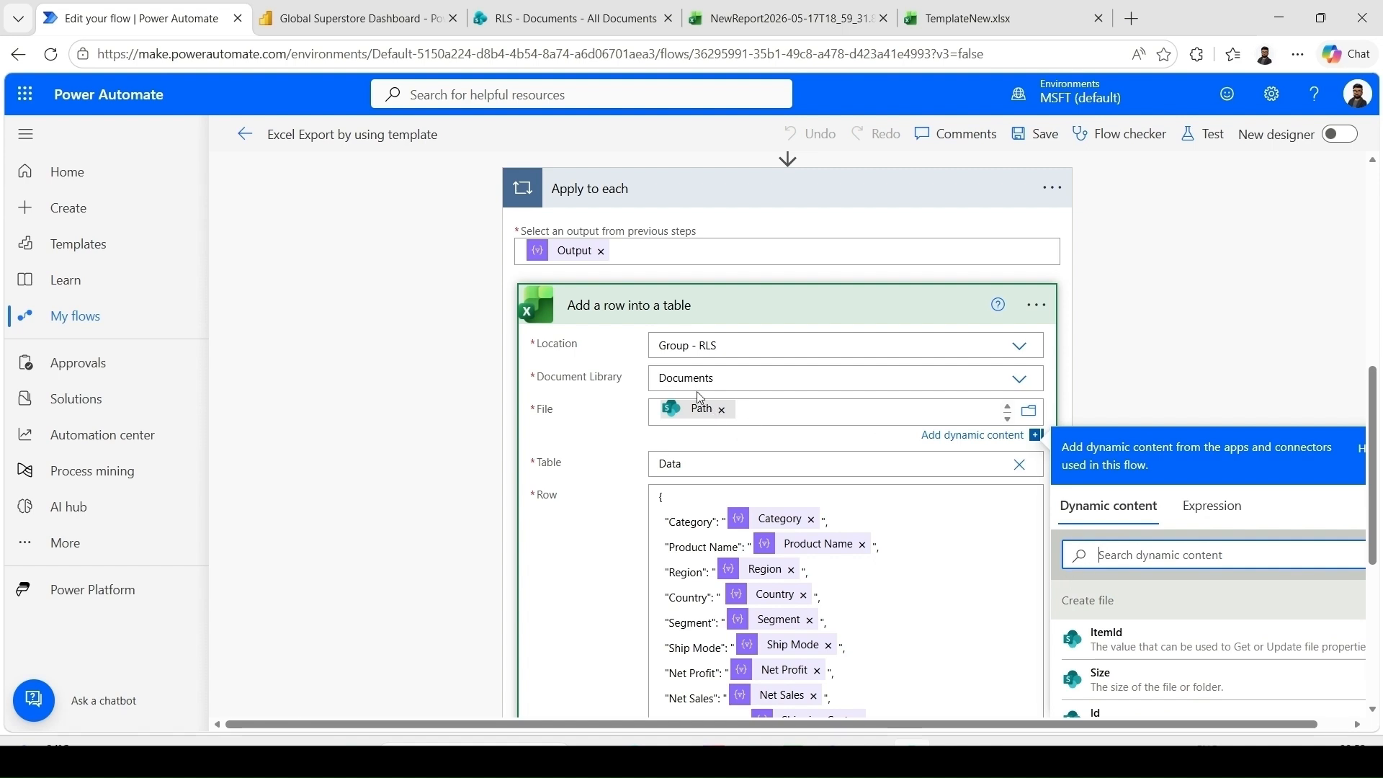
Step: Inspect the Table name and the Row JSON mapping in Add a row into a table, including the Category item's expression
scroll(714, 390, "down", 2)
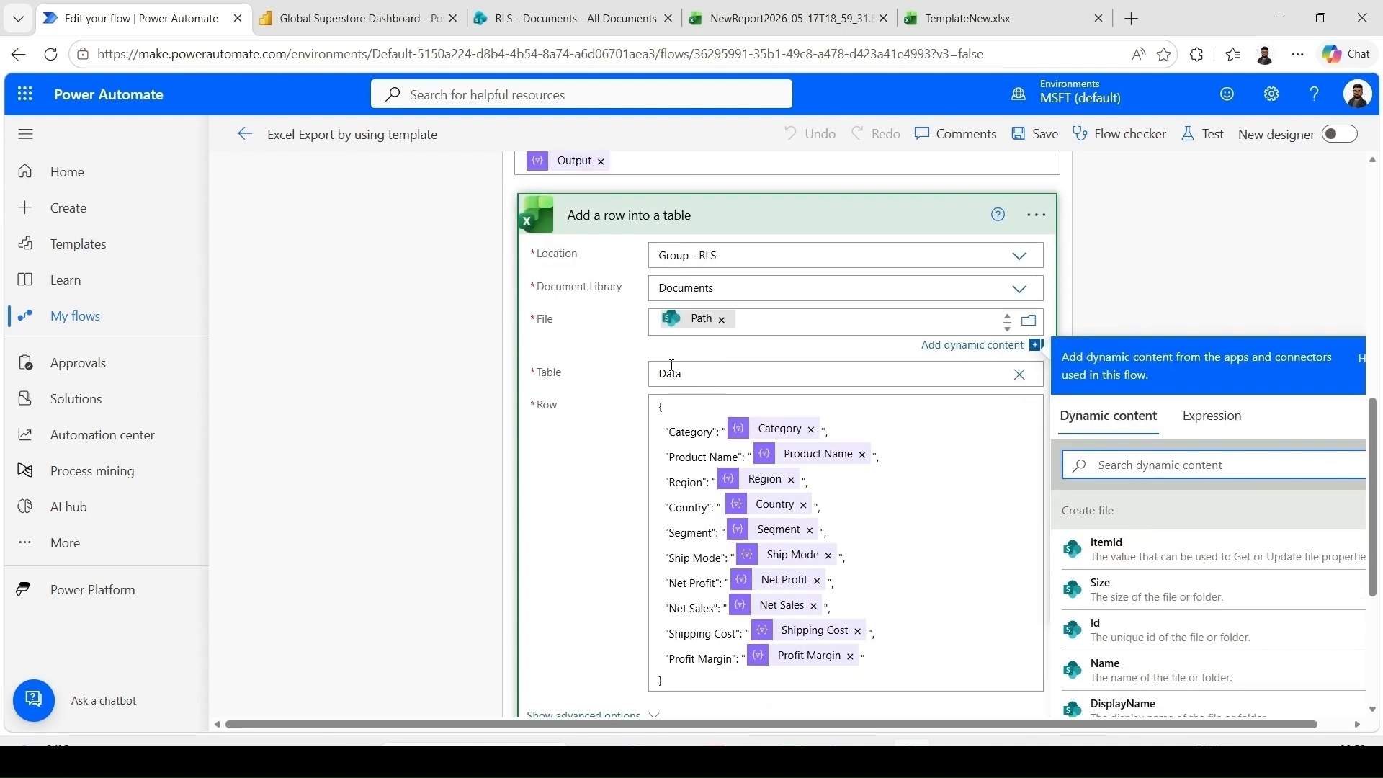
left_click(893, 370)
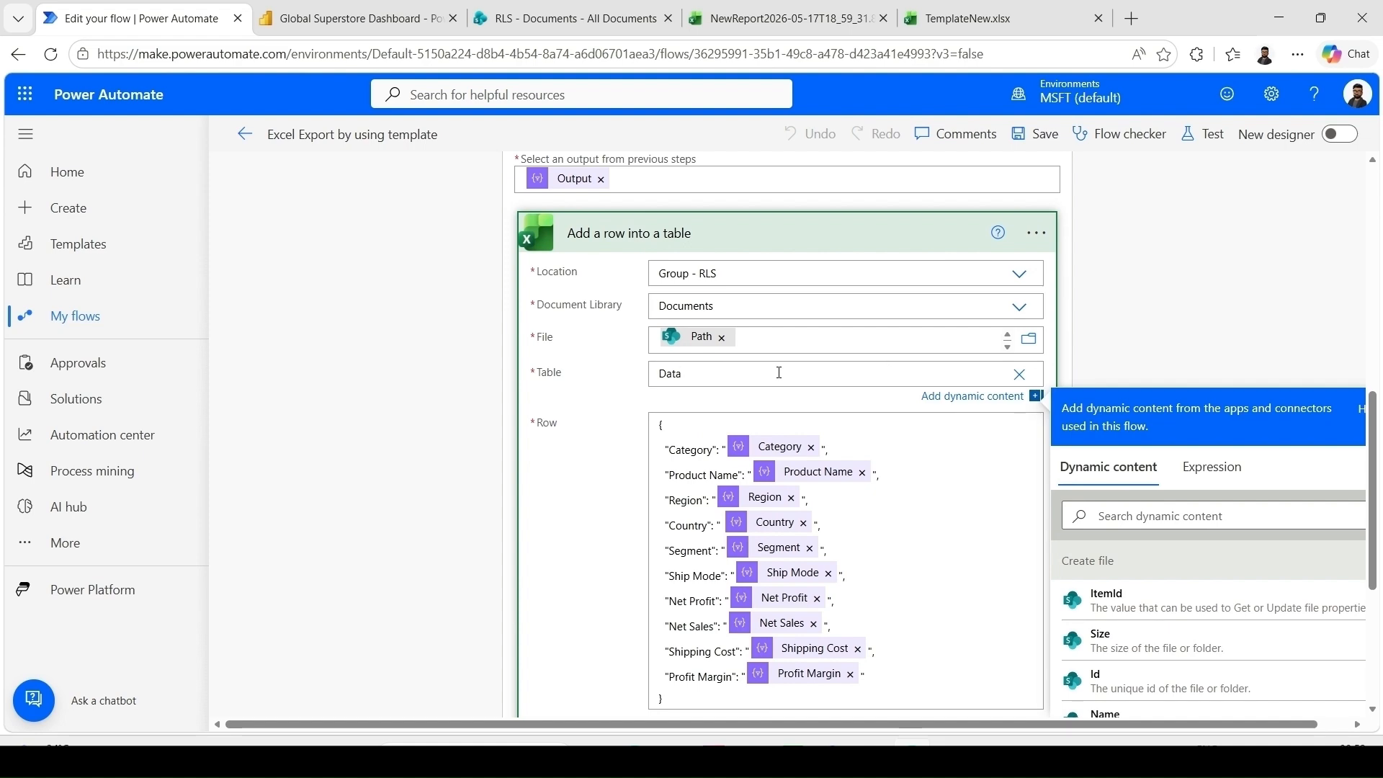
scroll(720, 360, "down", 2)
scroll(656, 342, "down", 2)
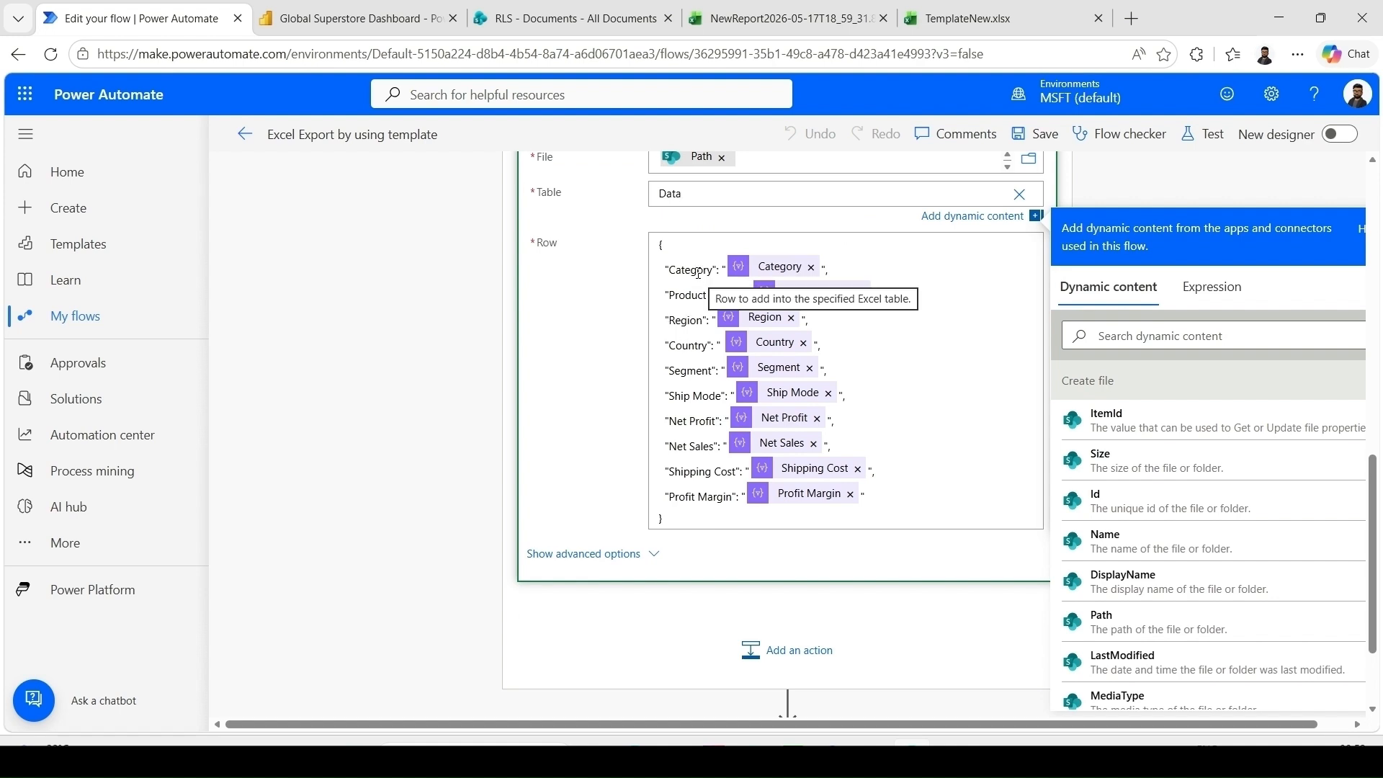
mouse_move(783, 272)
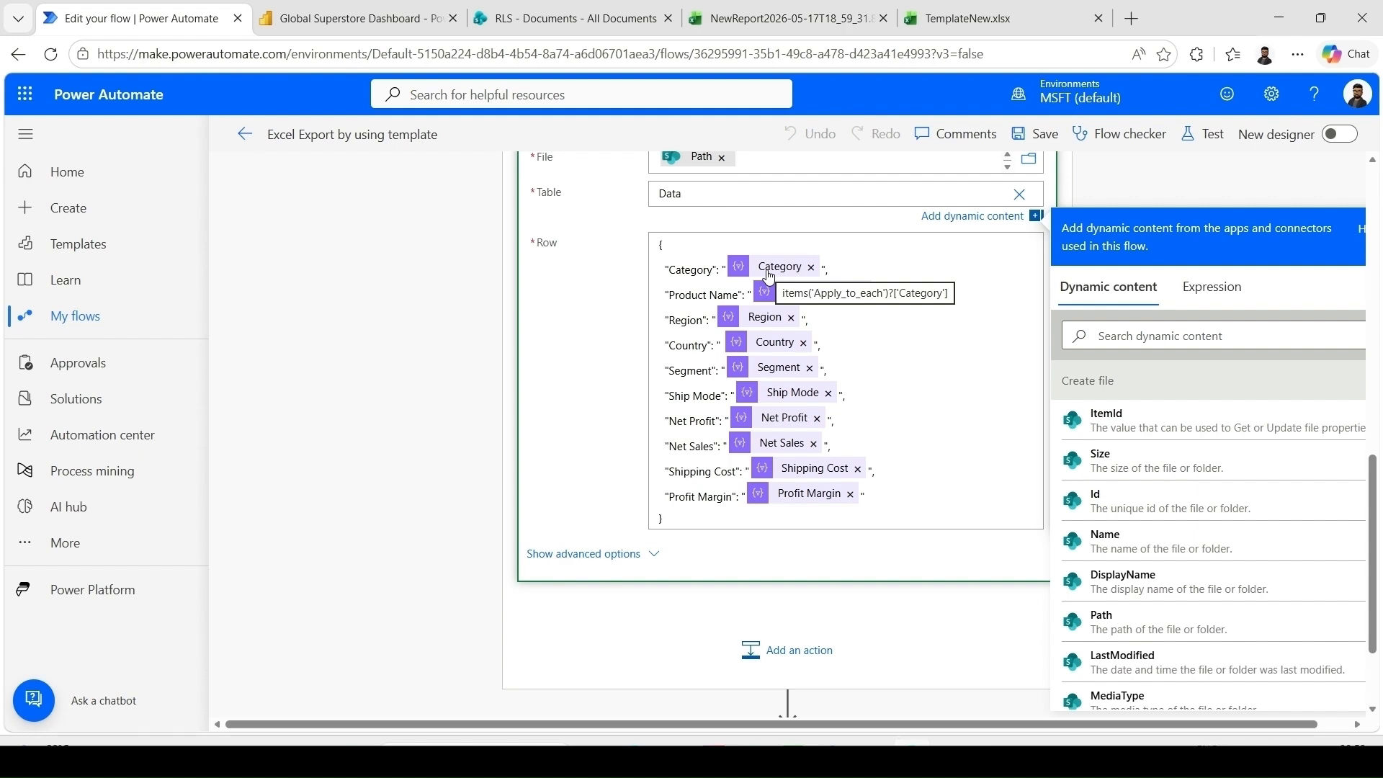
Step: Reopen the Select action's mapping and compare its column keys with the Row JSON in Add a row into a table
scroll(768, 276, "up", 8)
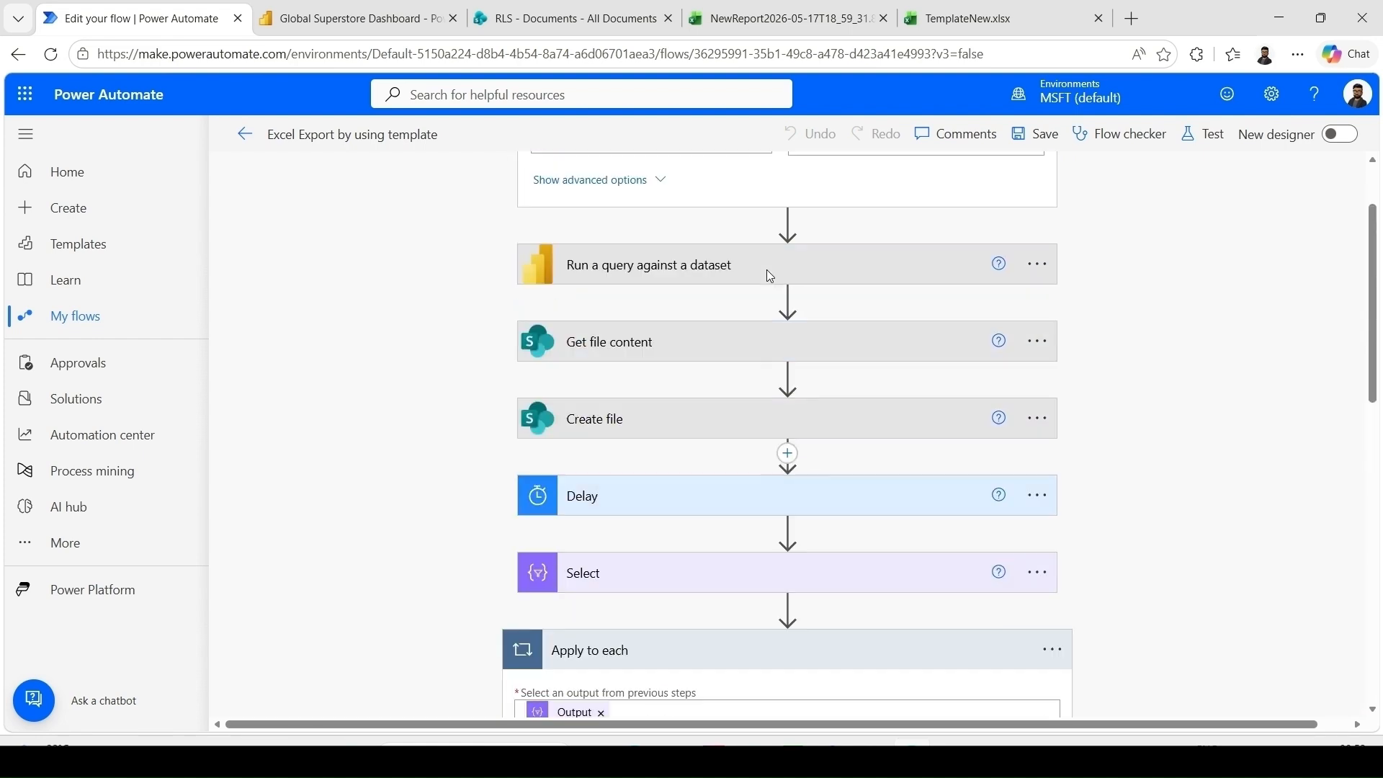
left_click(732, 417)
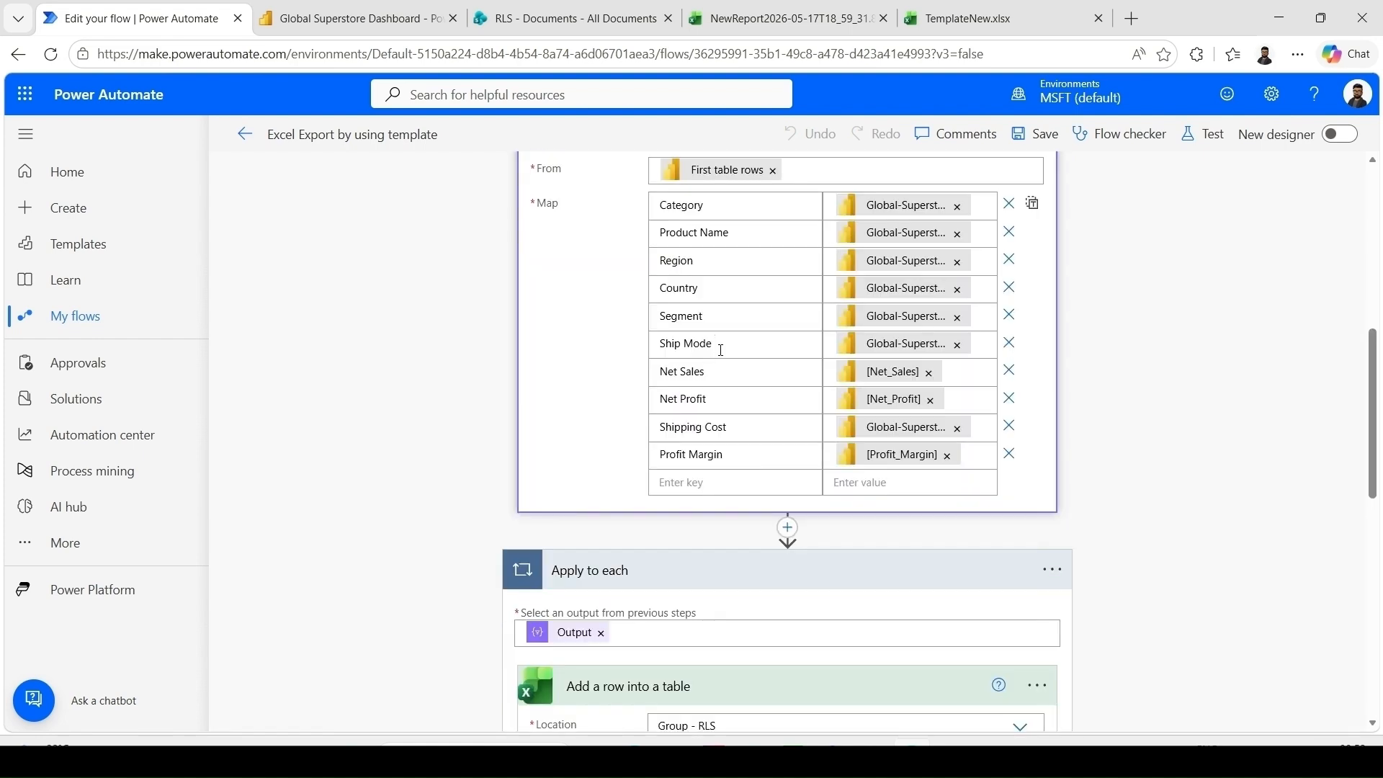
scroll(687, 194, "down", 7)
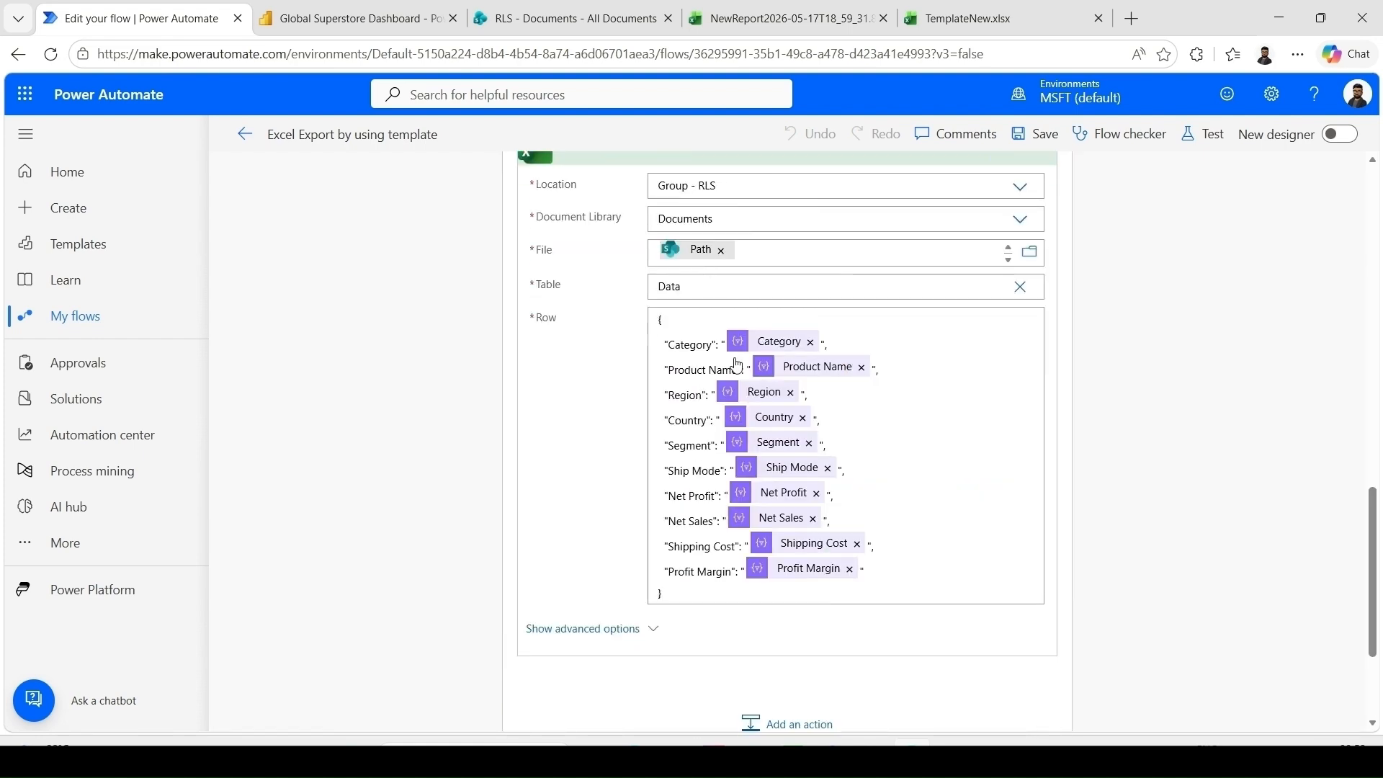
mouse_move(812, 379)
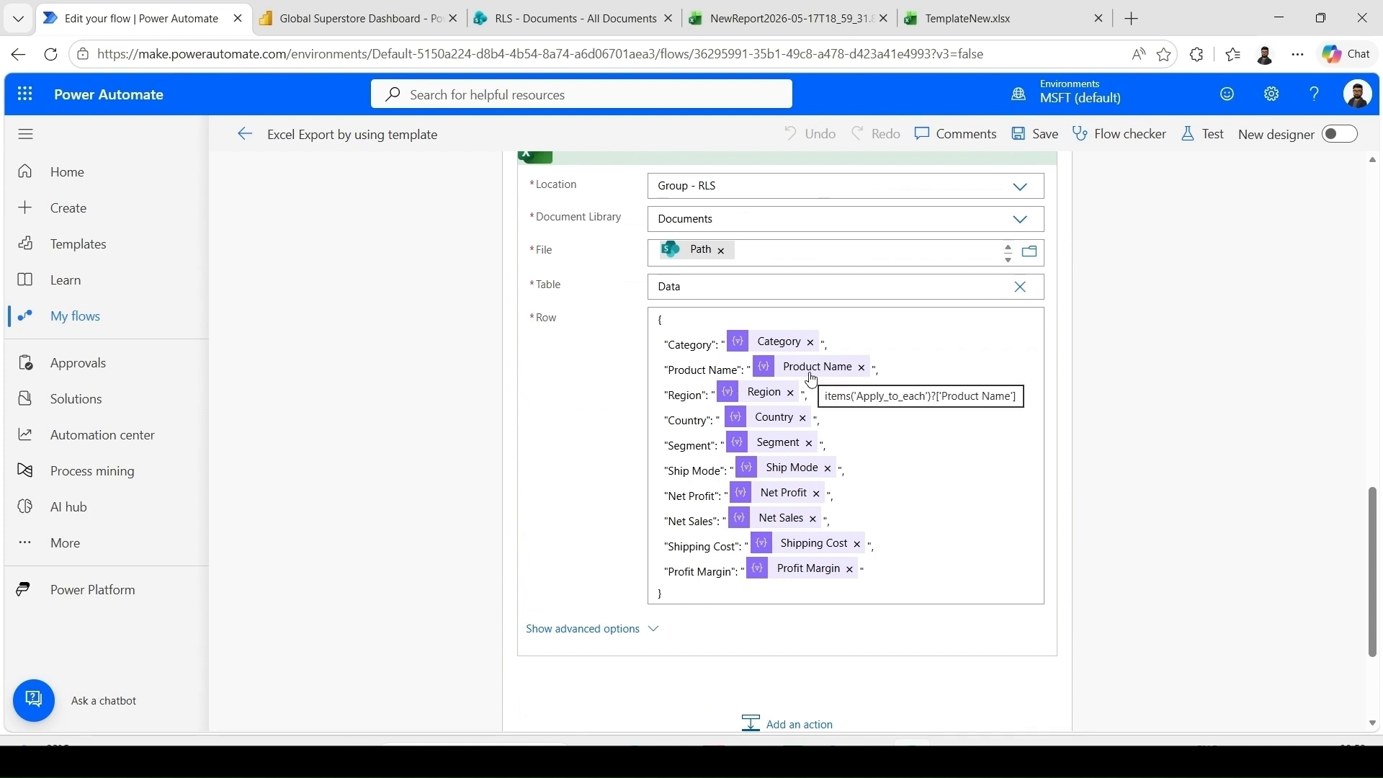
scroll(810, 376, "down", 1)
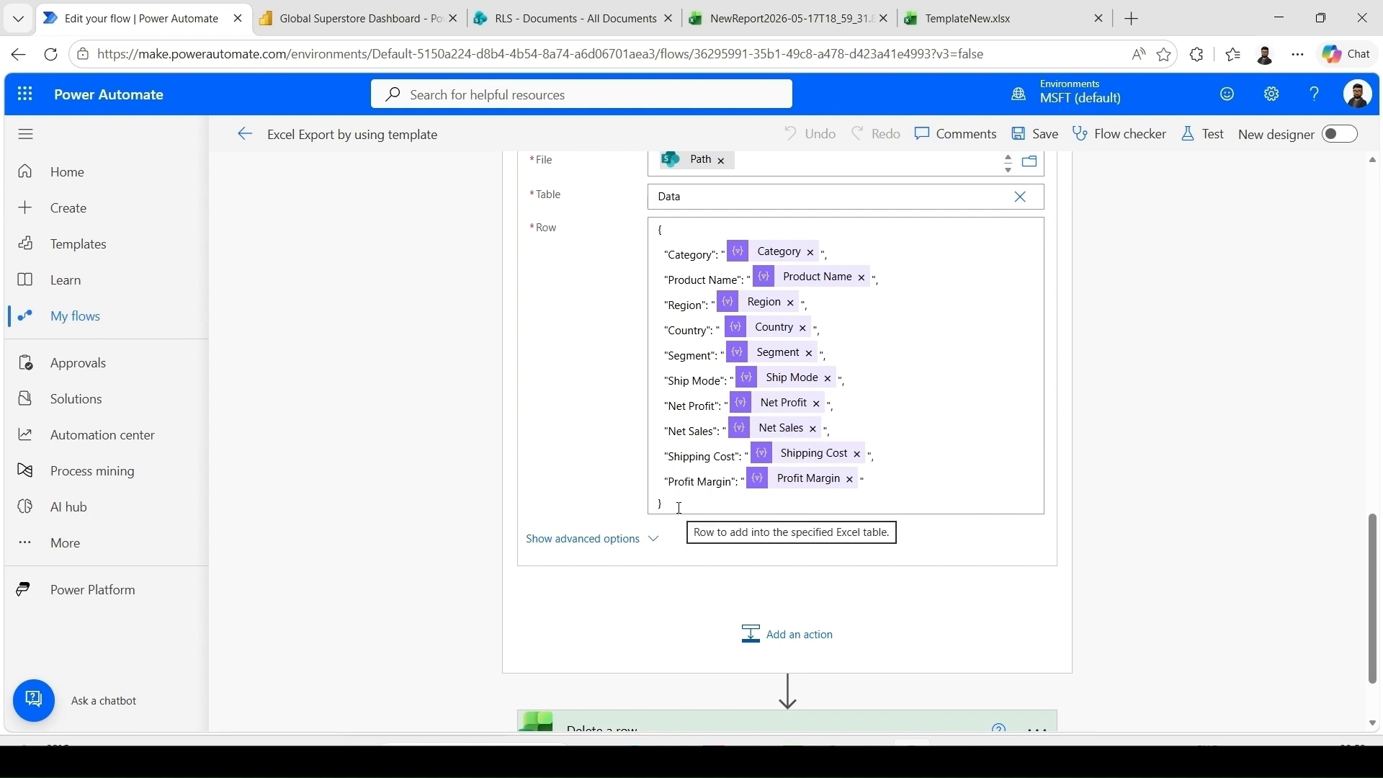
Step: Collapse Add a row into a table and Apply to each, and expand Delete a row to examine its settings
scroll(712, 345, "up", 4)
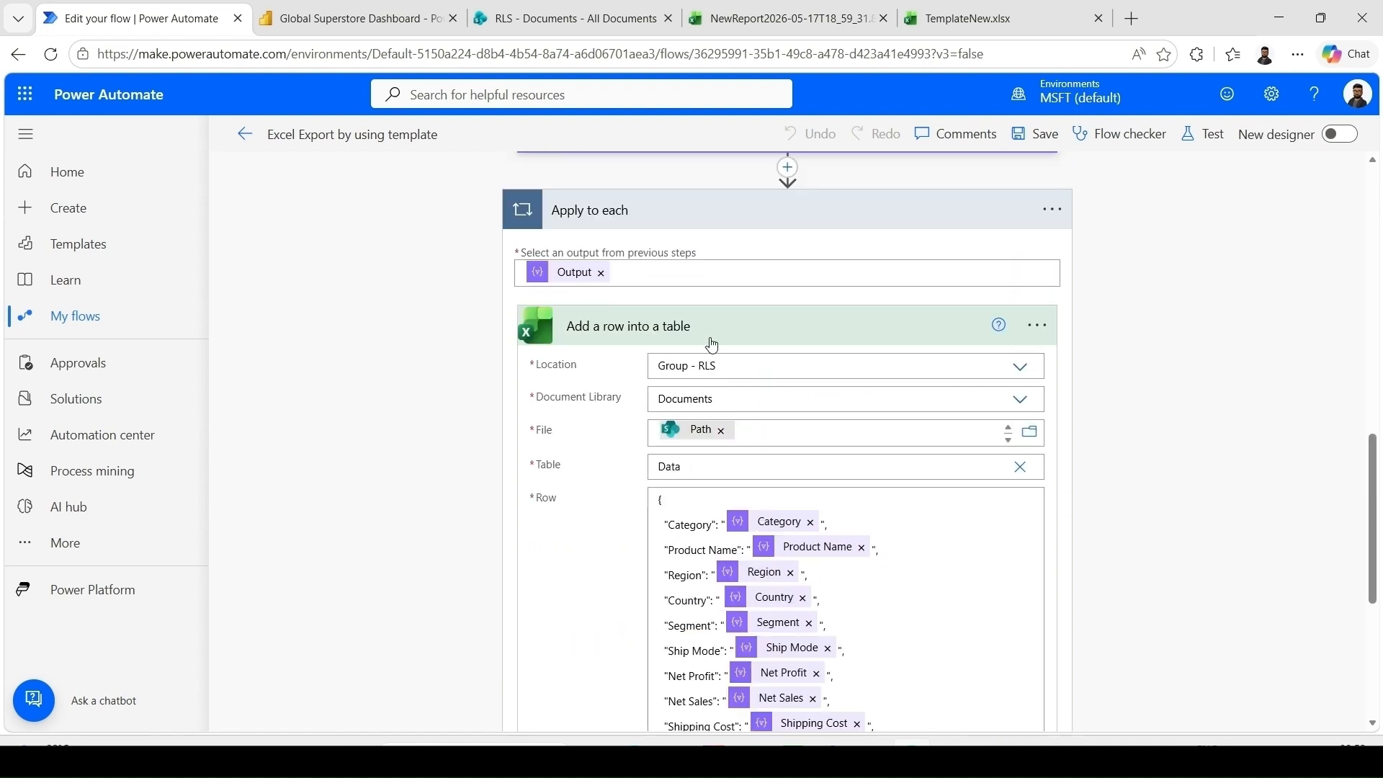
left_click(712, 341)
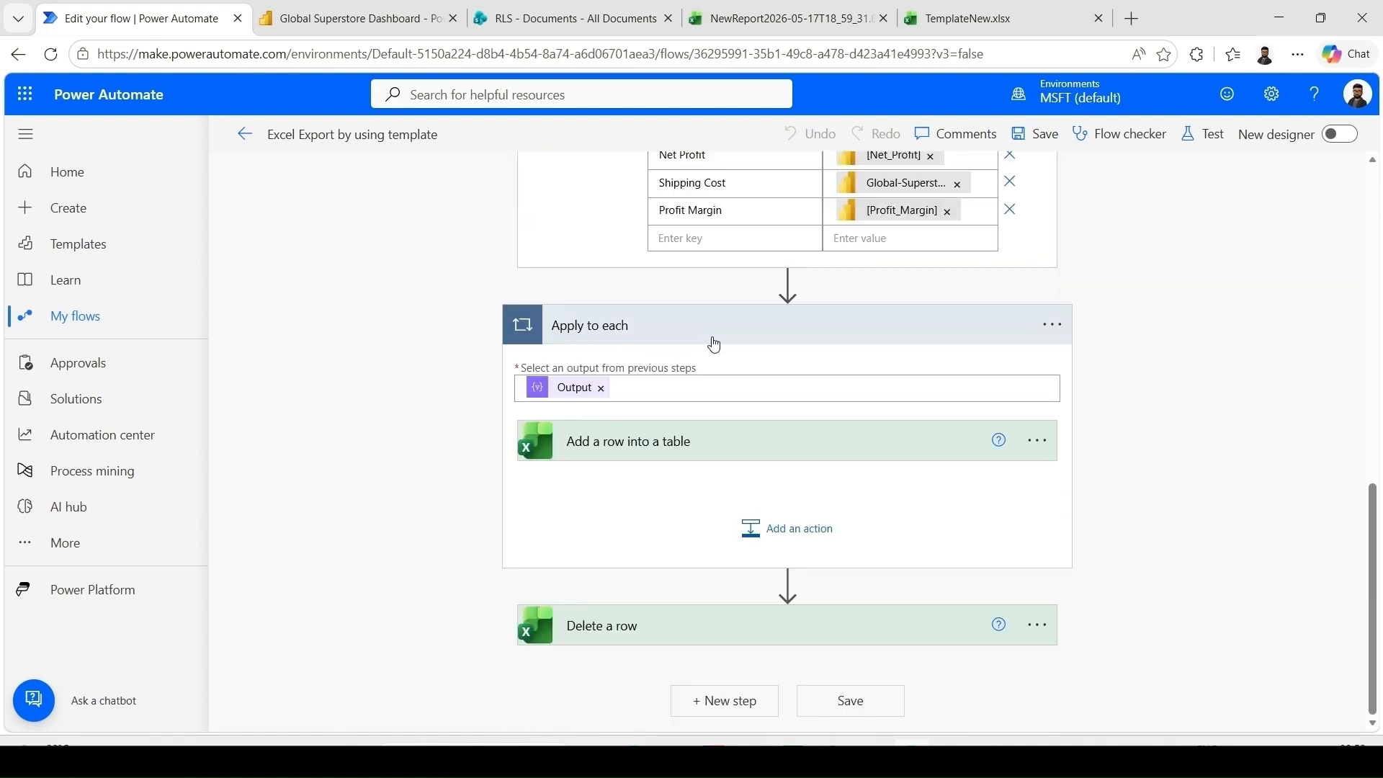
left_click(714, 343)
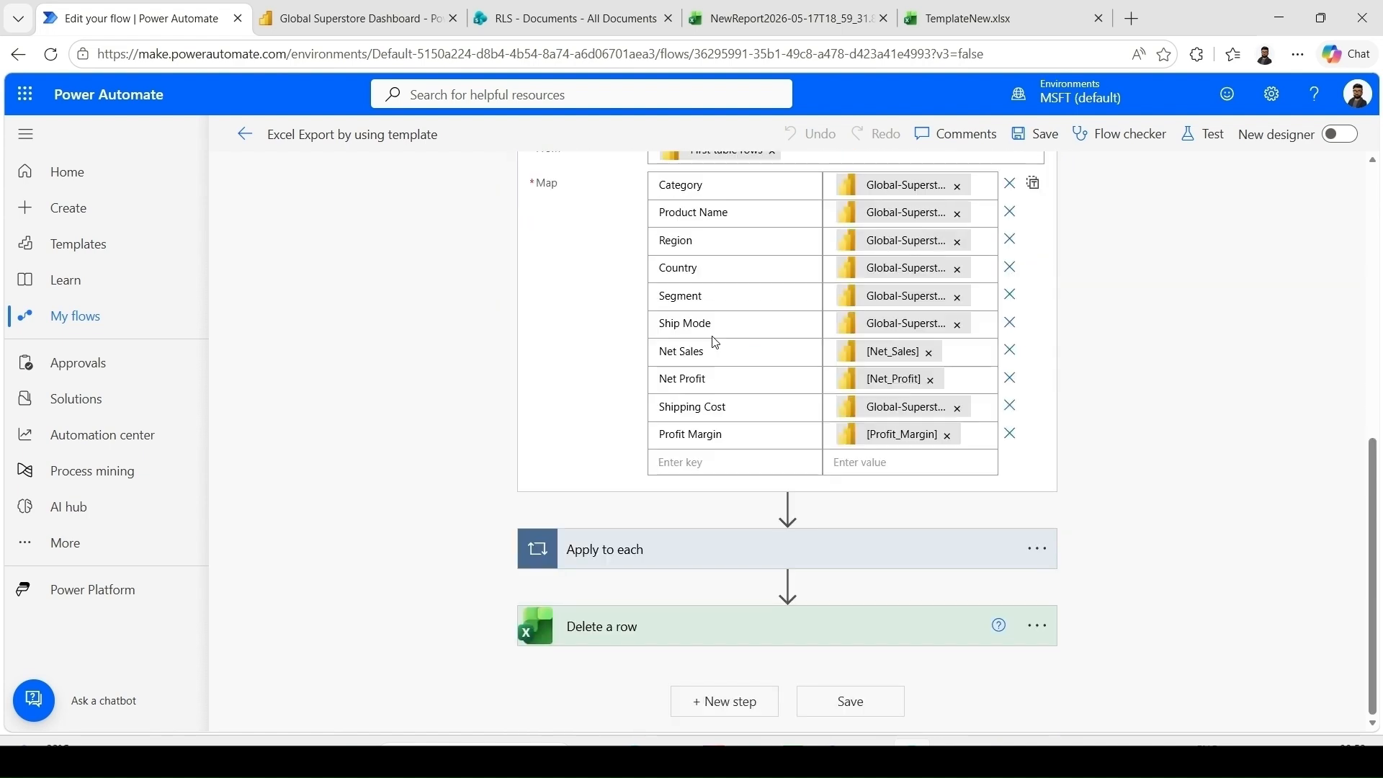
left_click(760, 635)
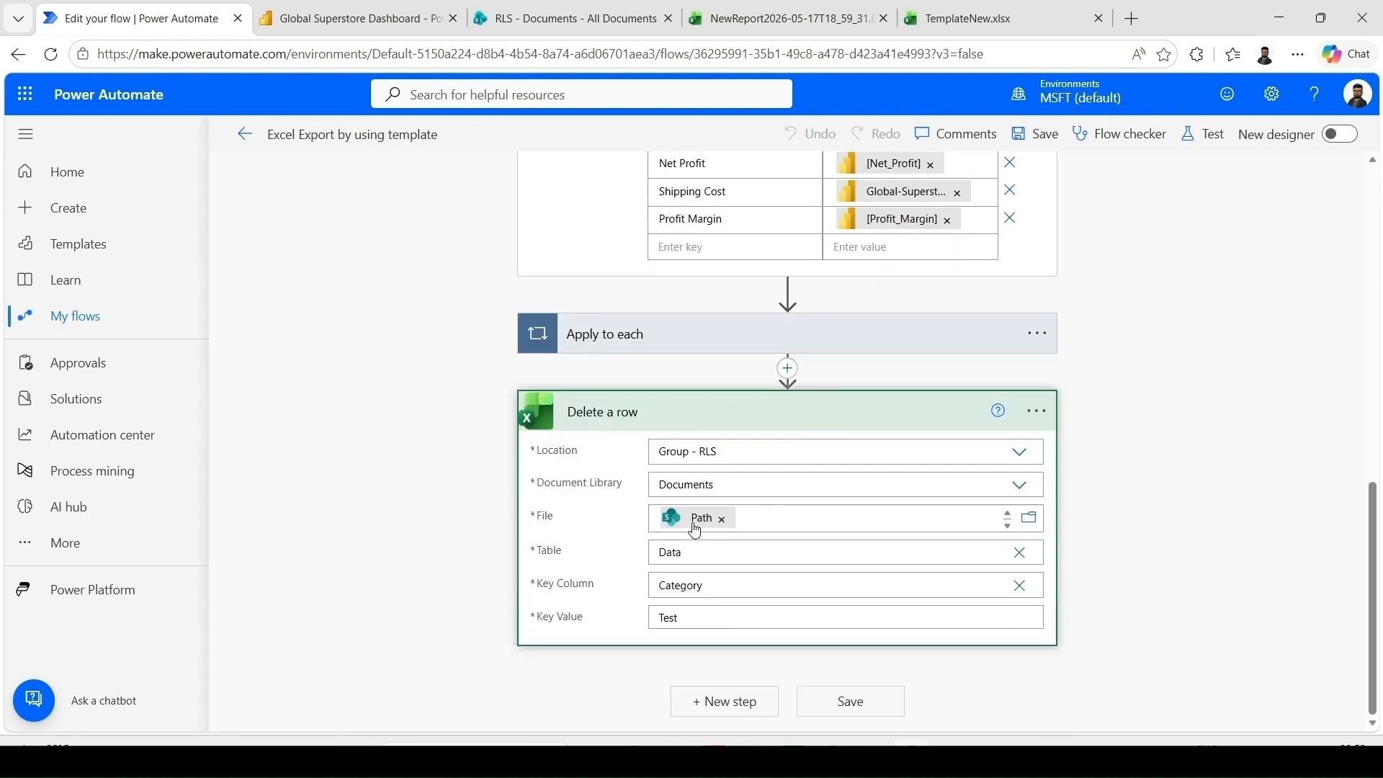
Step: Compare the Test row under Category in TemplateNew.xlsx with the Key Column and Key Value settings of Delete a row in the flow
left_click(1010, 29)
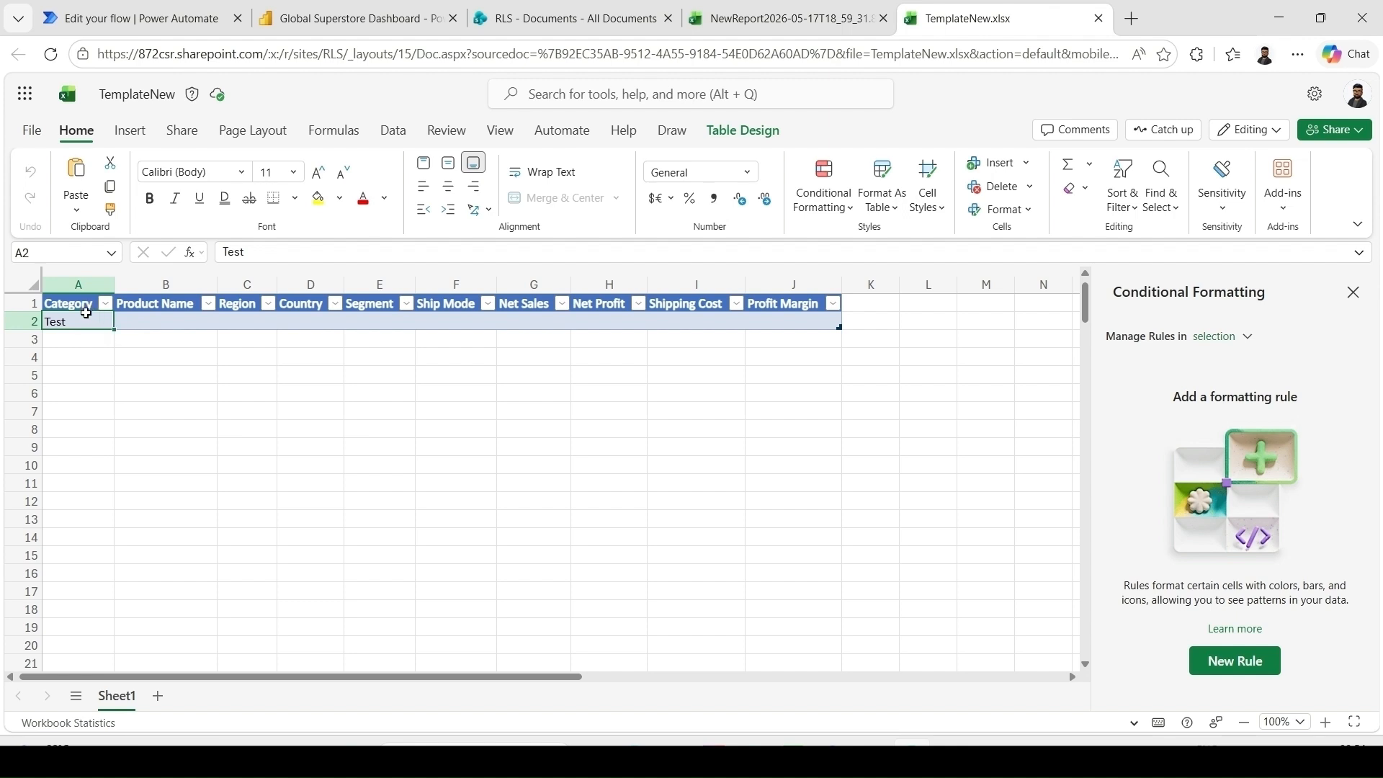
left_click(173, 8)
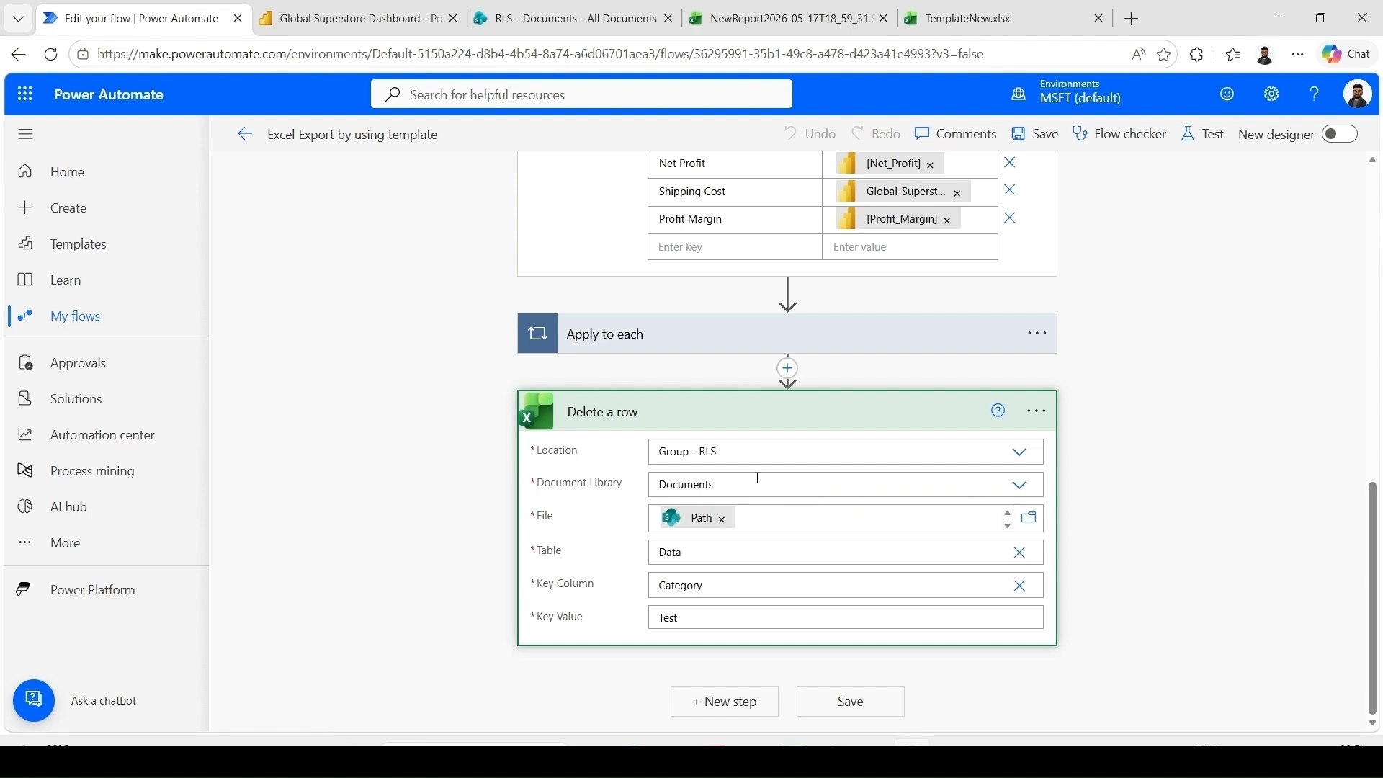
mouse_move(698, 533)
left_click(826, 585)
scroll(699, 583, "down", 3)
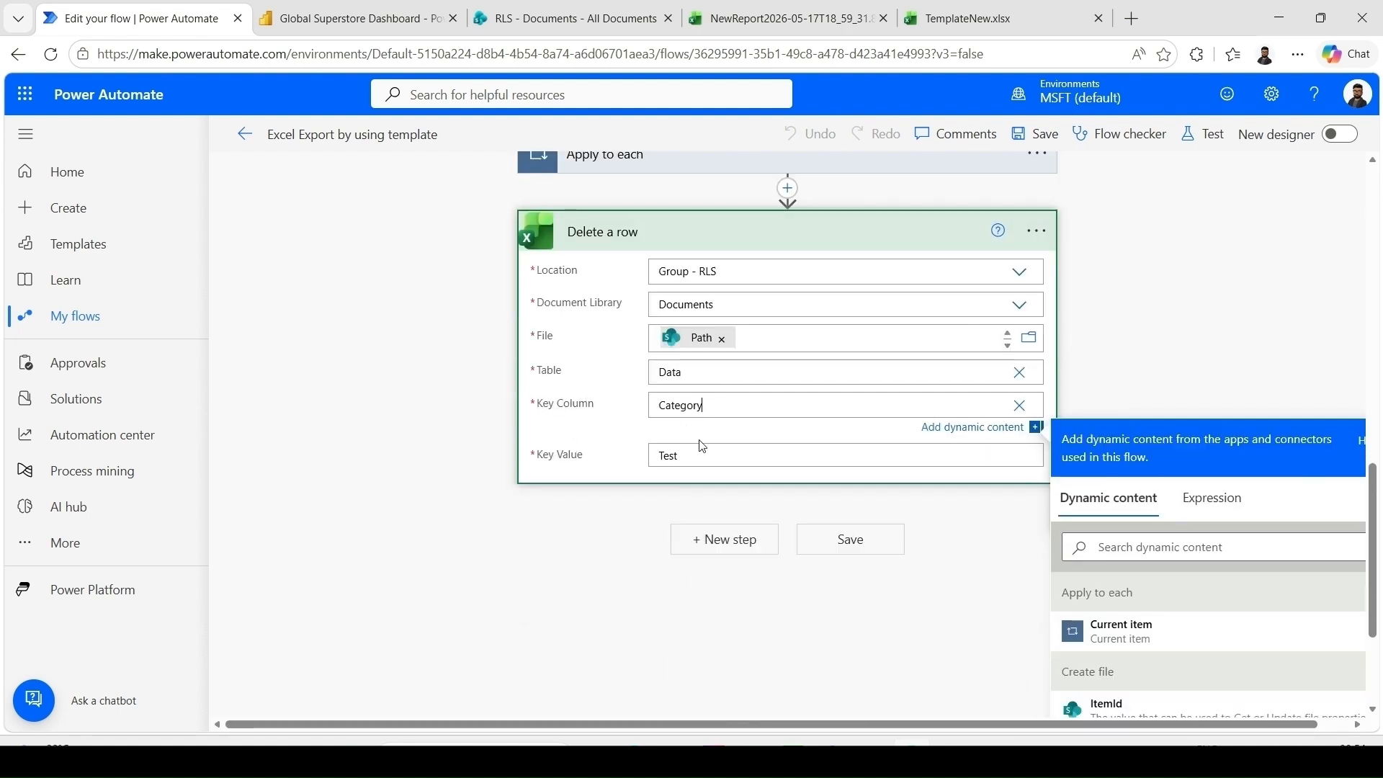
left_click(692, 454)
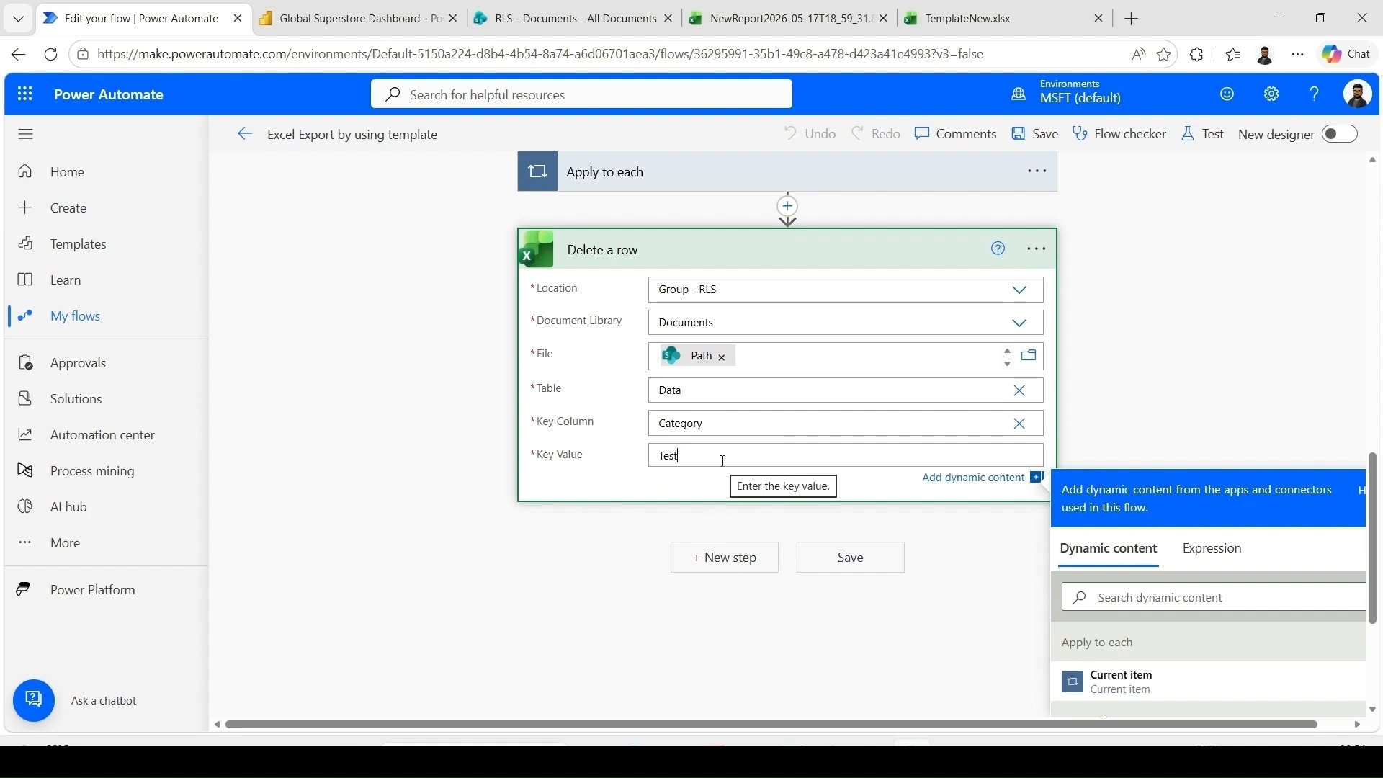
Step: Test the flow automatically with a recently used trigger, choosing the most recent successful test run, and review the run's actions
scroll(723, 459, "up", 3)
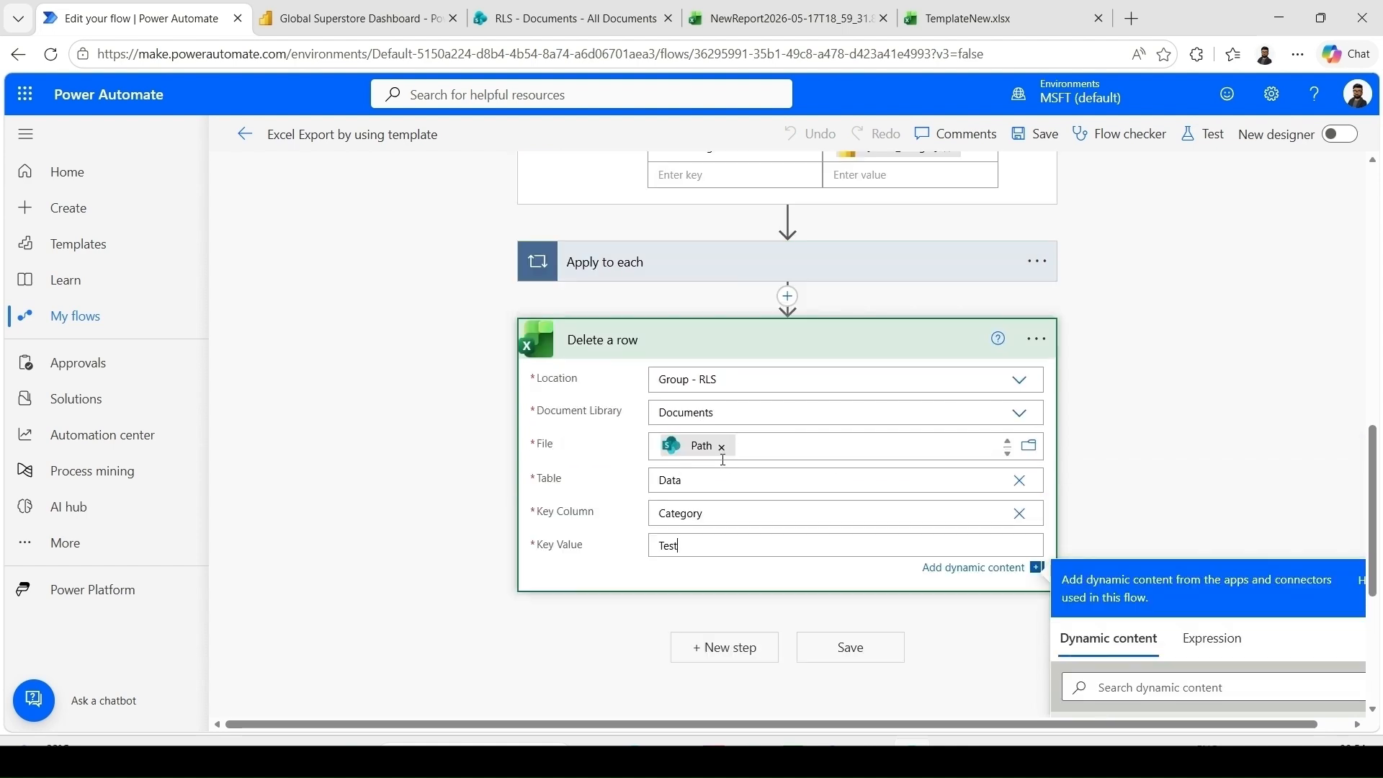
scroll(723, 459, "up", 10)
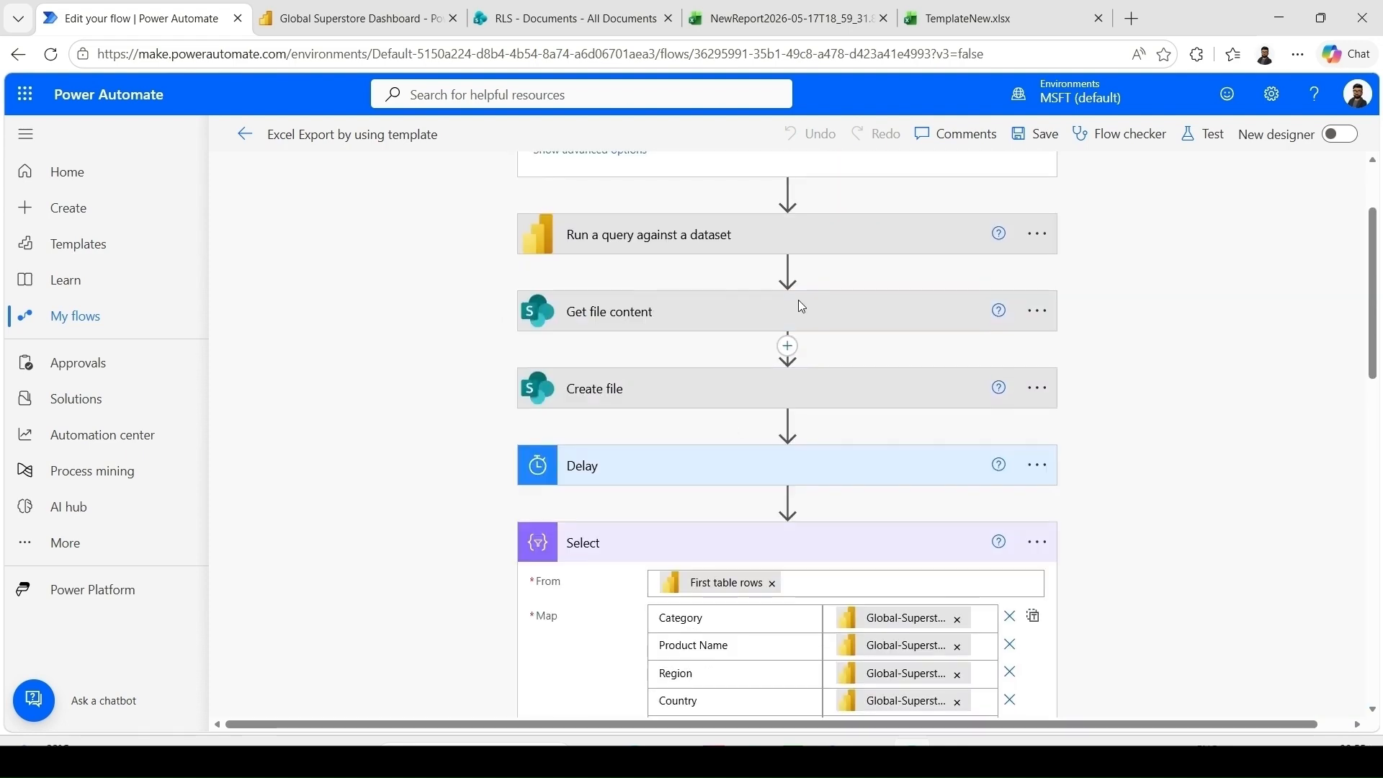
left_click(1196, 138)
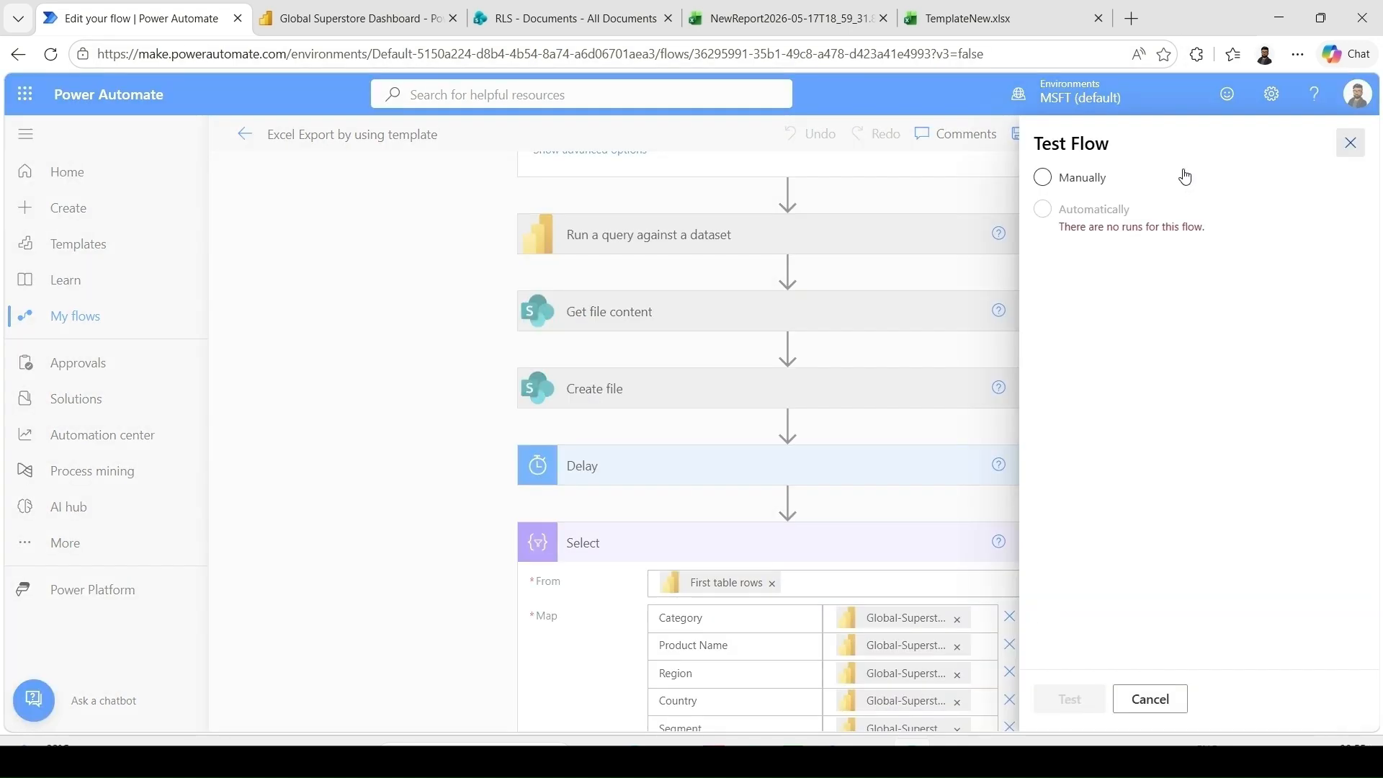
key("Escape")
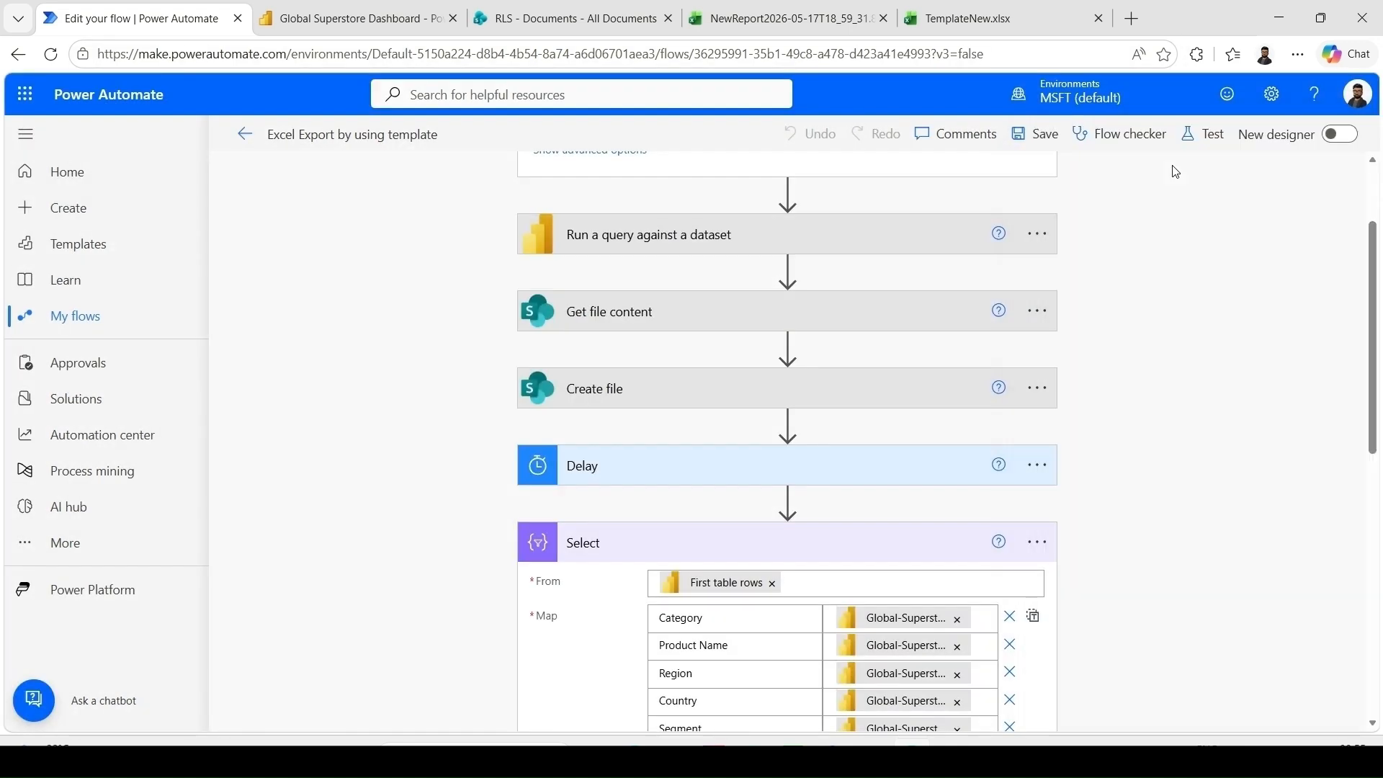
left_click(1206, 143)
left_click(1099, 210)
left_click(1065, 180)
left_click(1069, 210)
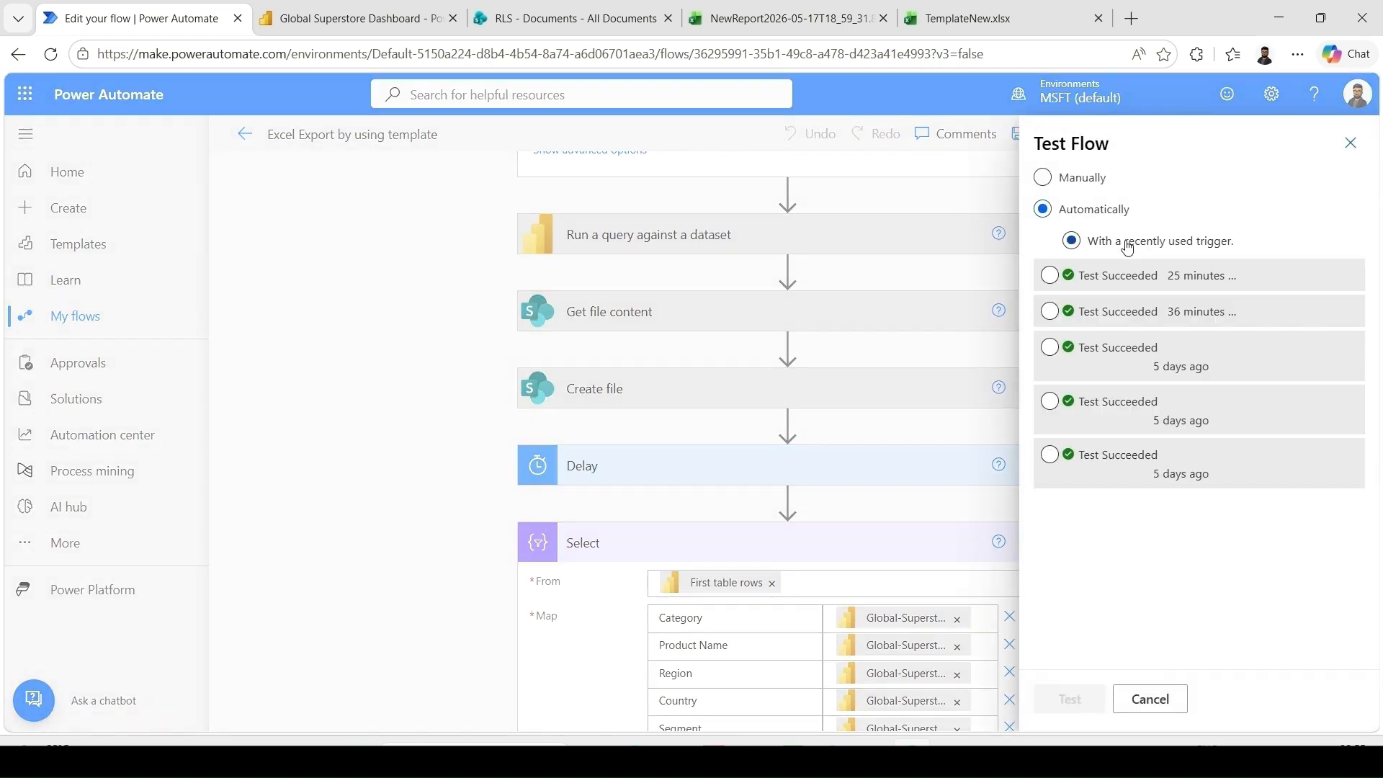
left_click(1121, 278)
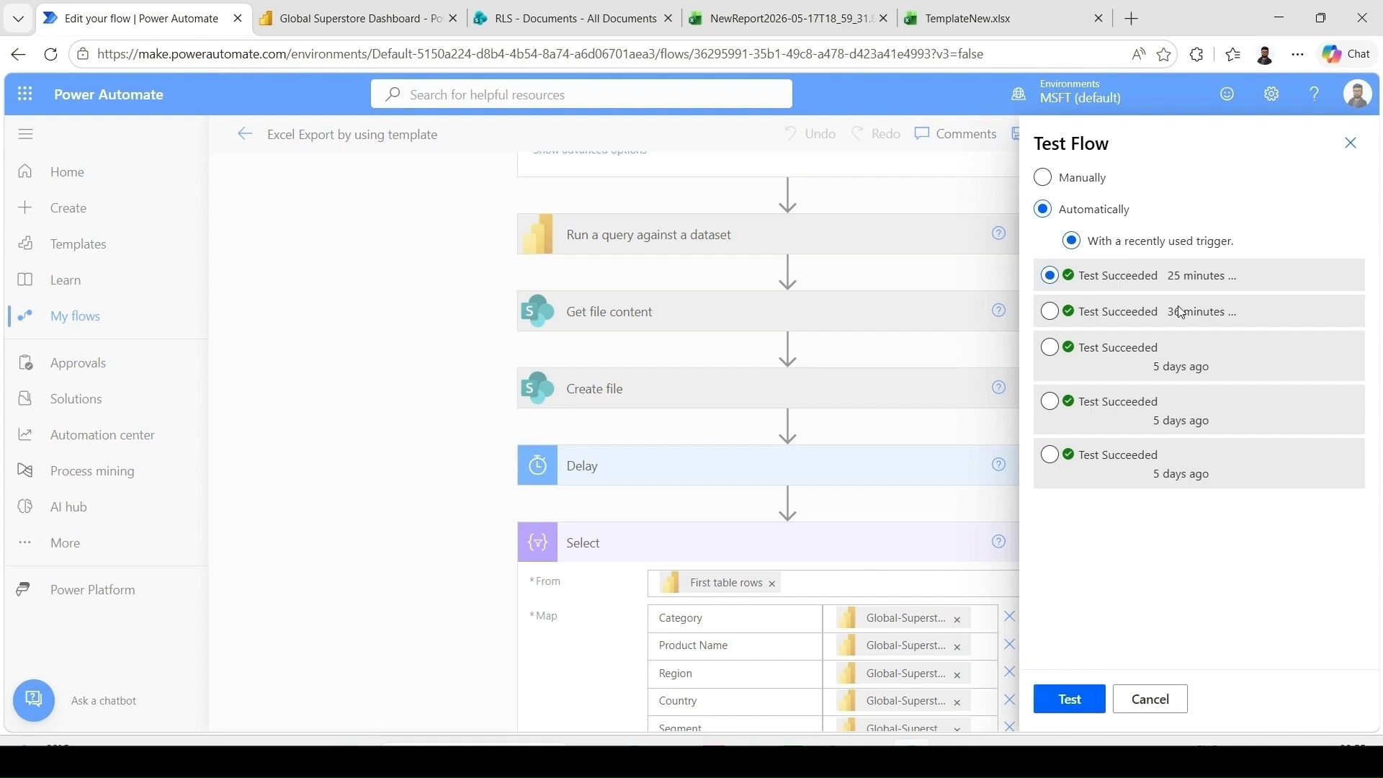
left_click(1070, 700)
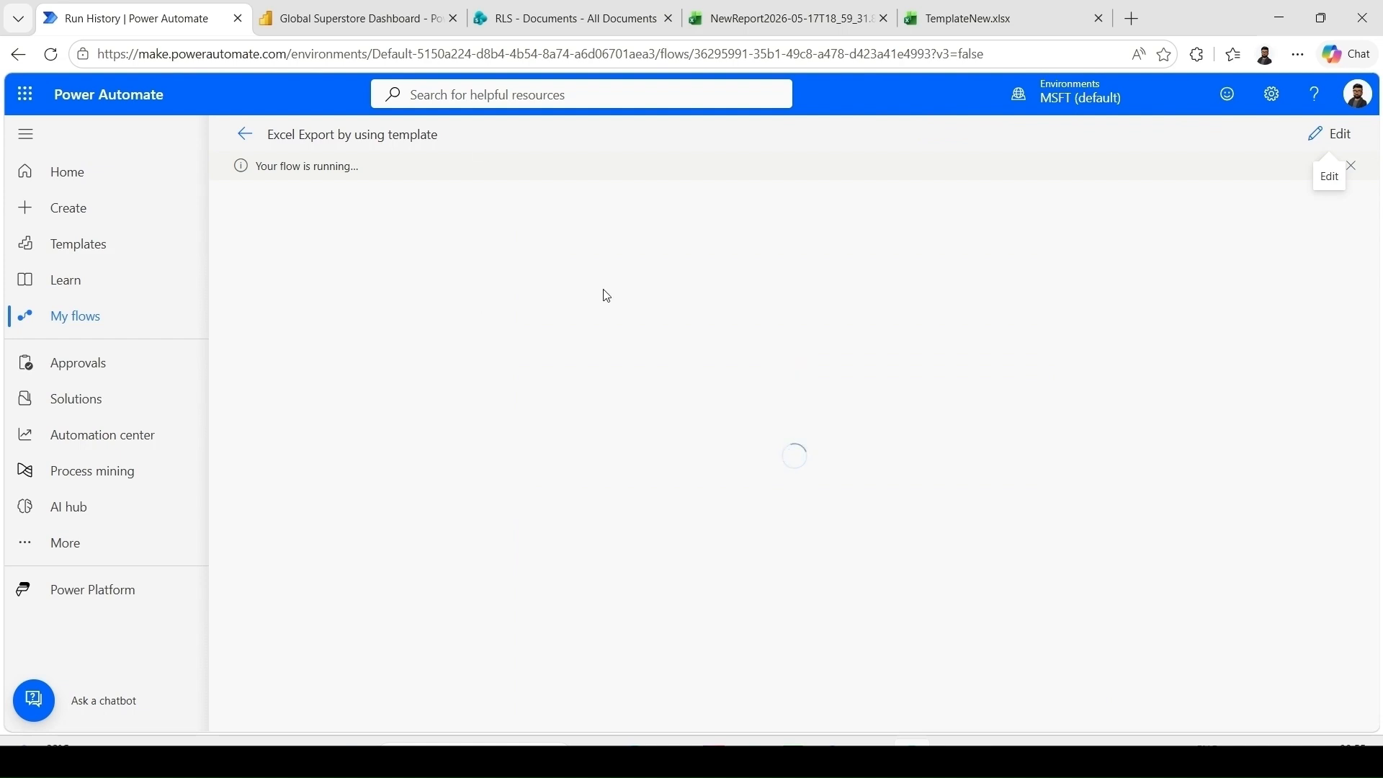
scroll(814, 408, "down", 2)
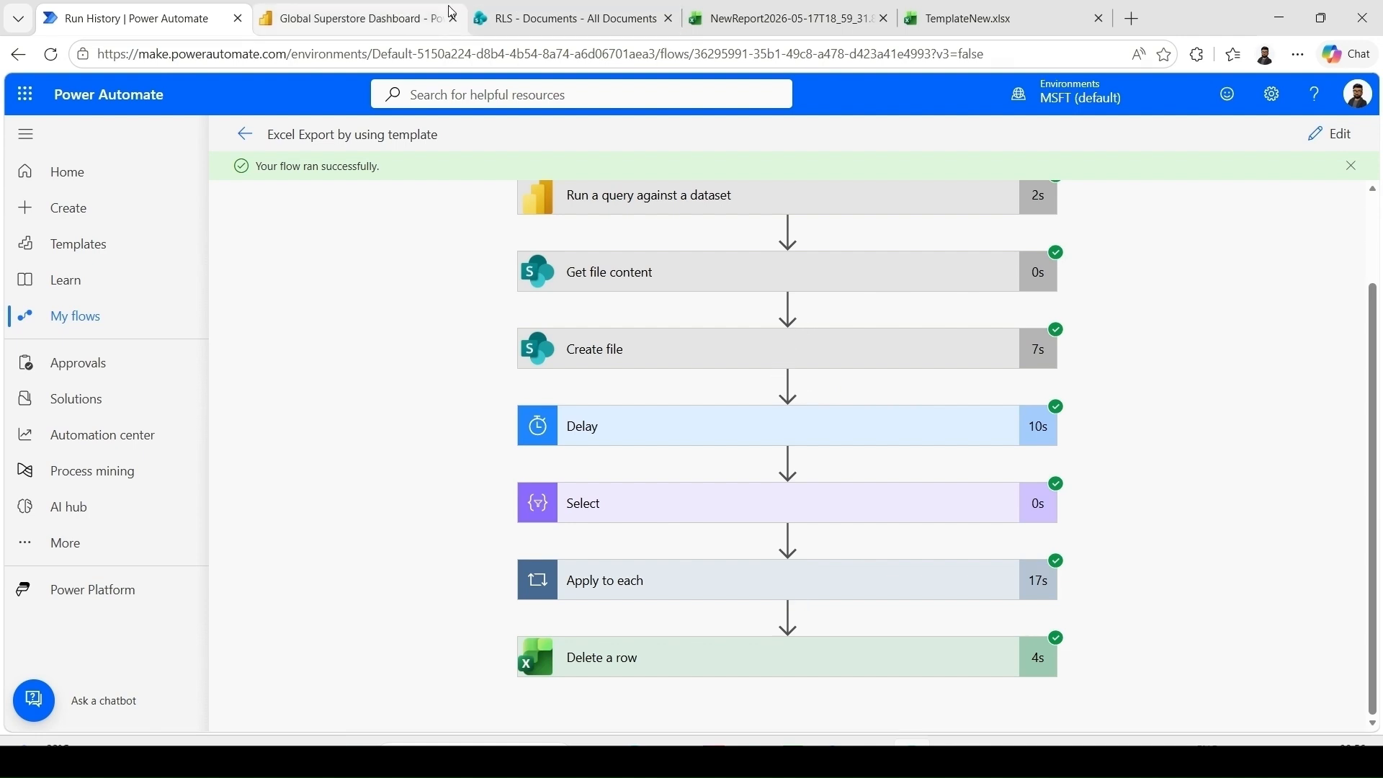
Step: In the SharePoint RLS documents, open the Global Superstore Data folder, refresh it, and open the newest report, NewReport2026-05-17T19_25_23.3353625Z.xlsx
left_click(525, 13)
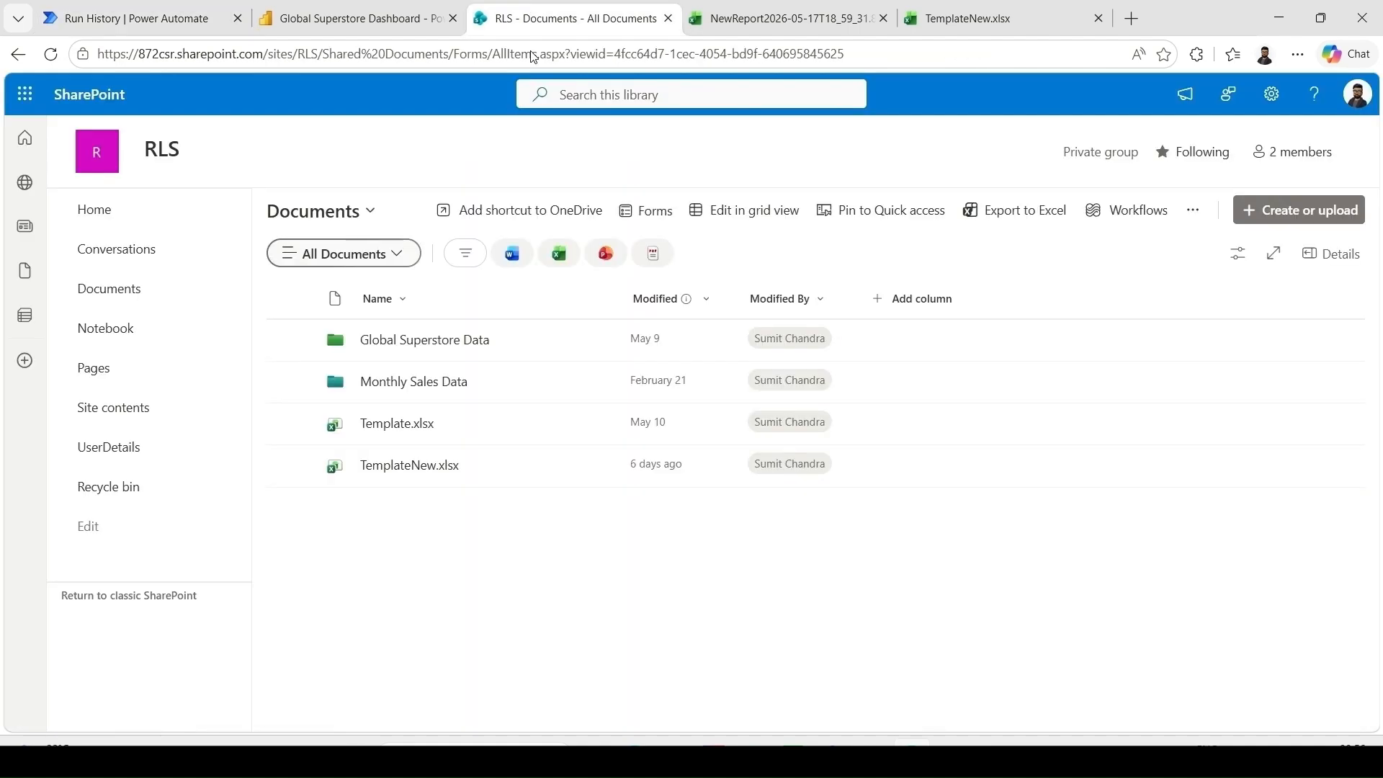
left_click(425, 344)
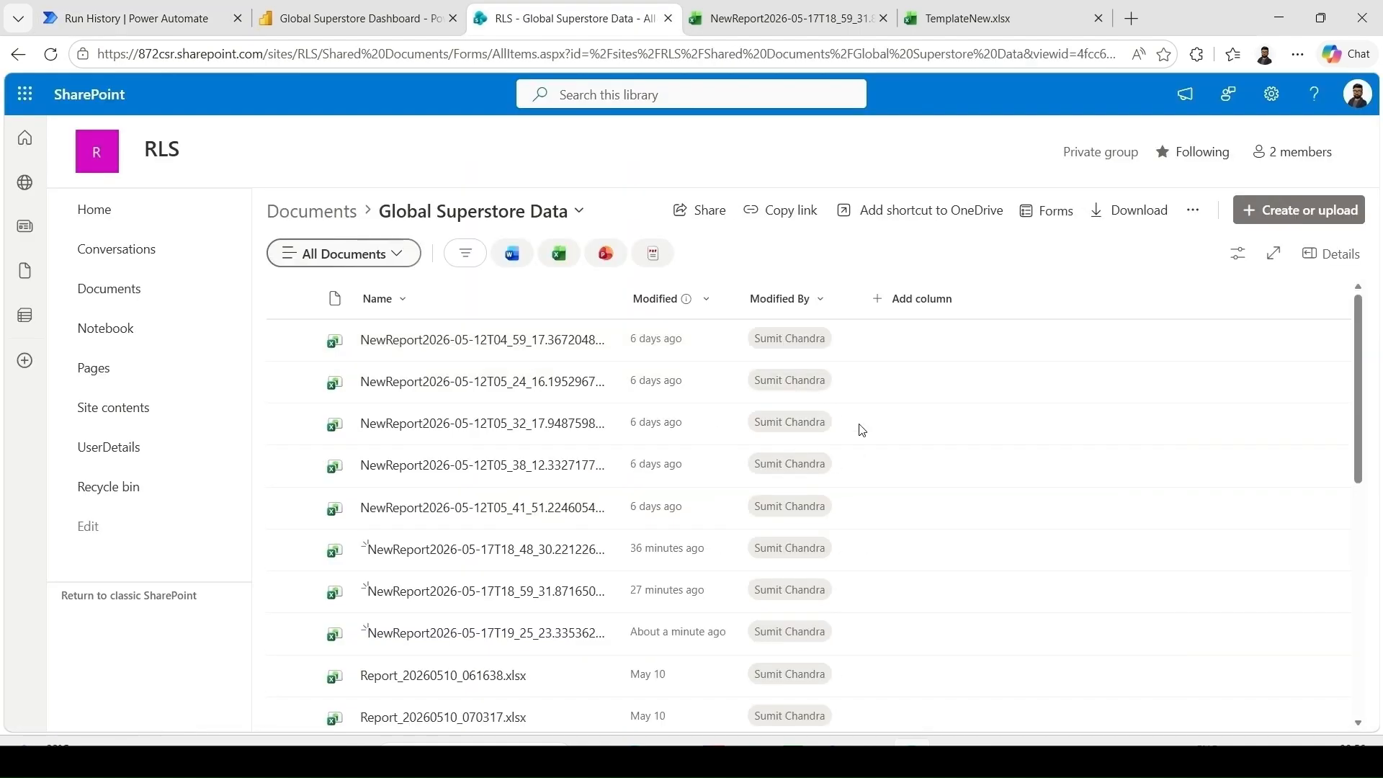
left_click(61, 58)
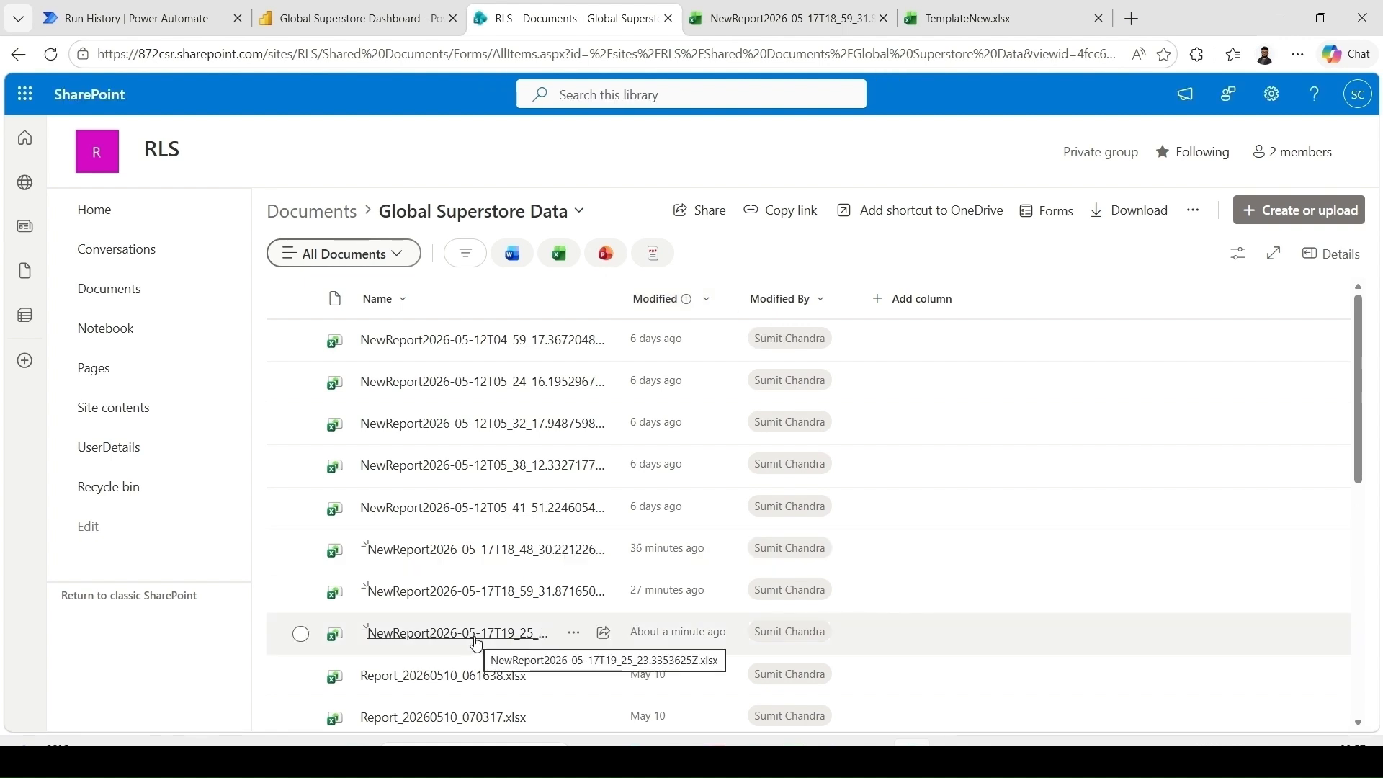
mouse_move(476, 643)
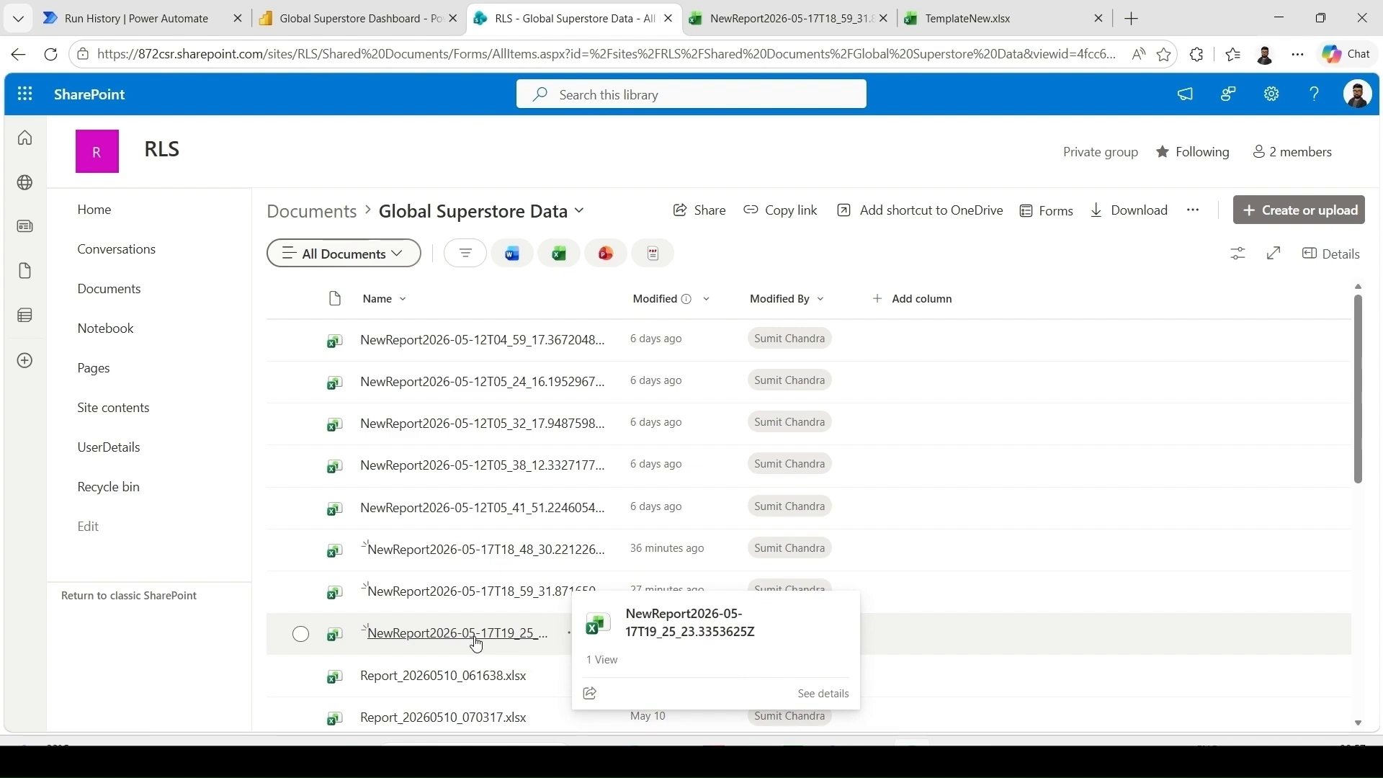
left_click(476, 633)
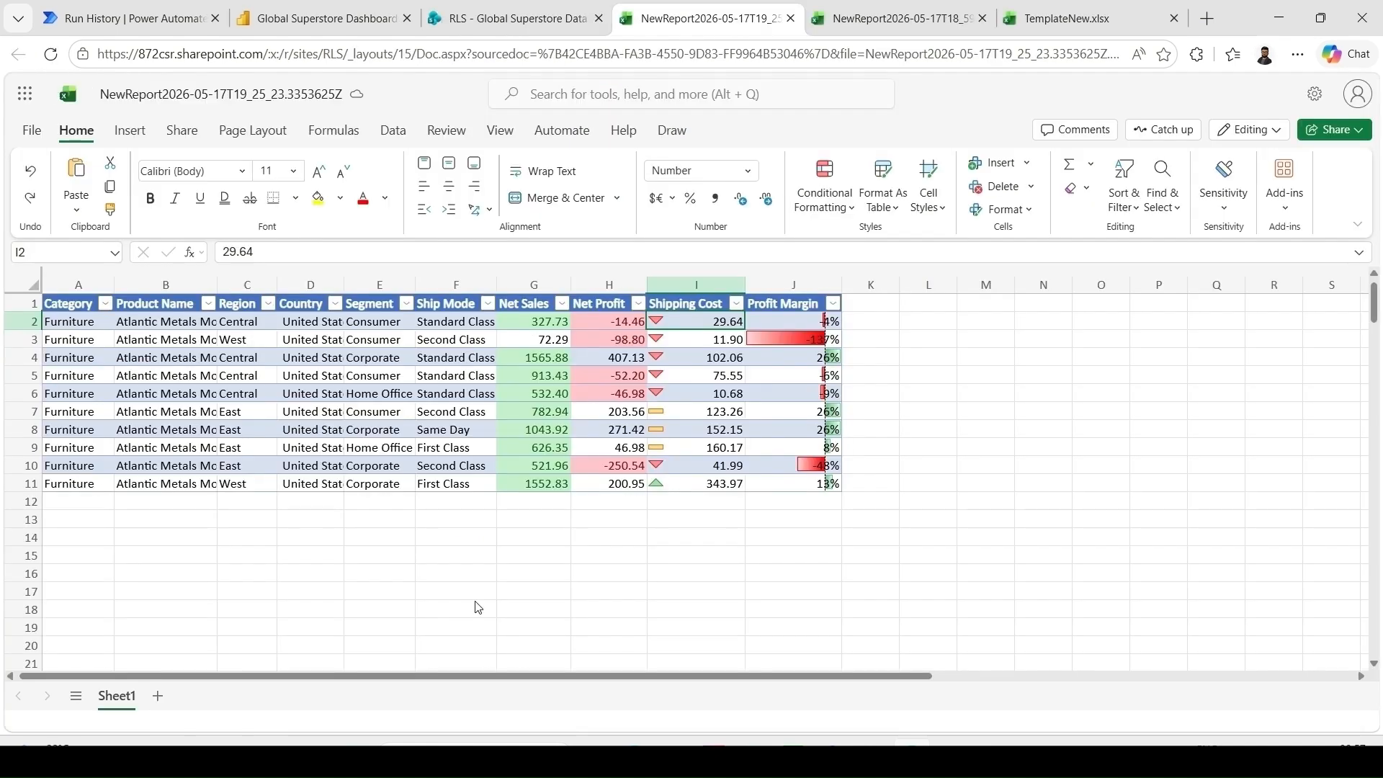